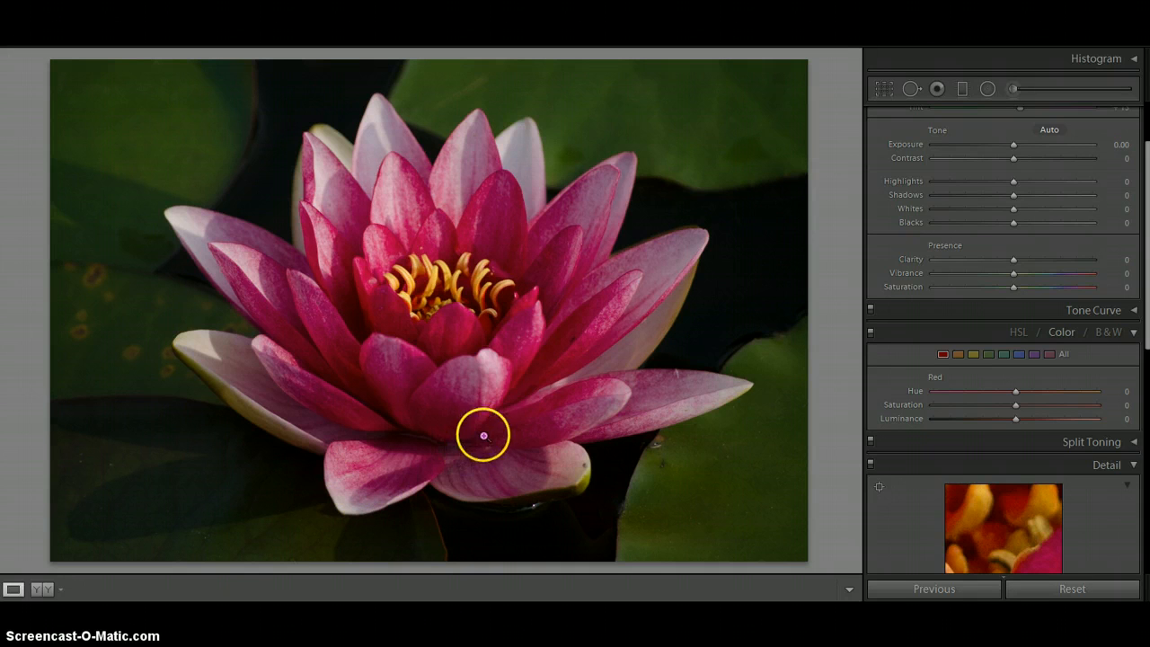
{"action": "left_click", "coordinate": [1016, 186]}
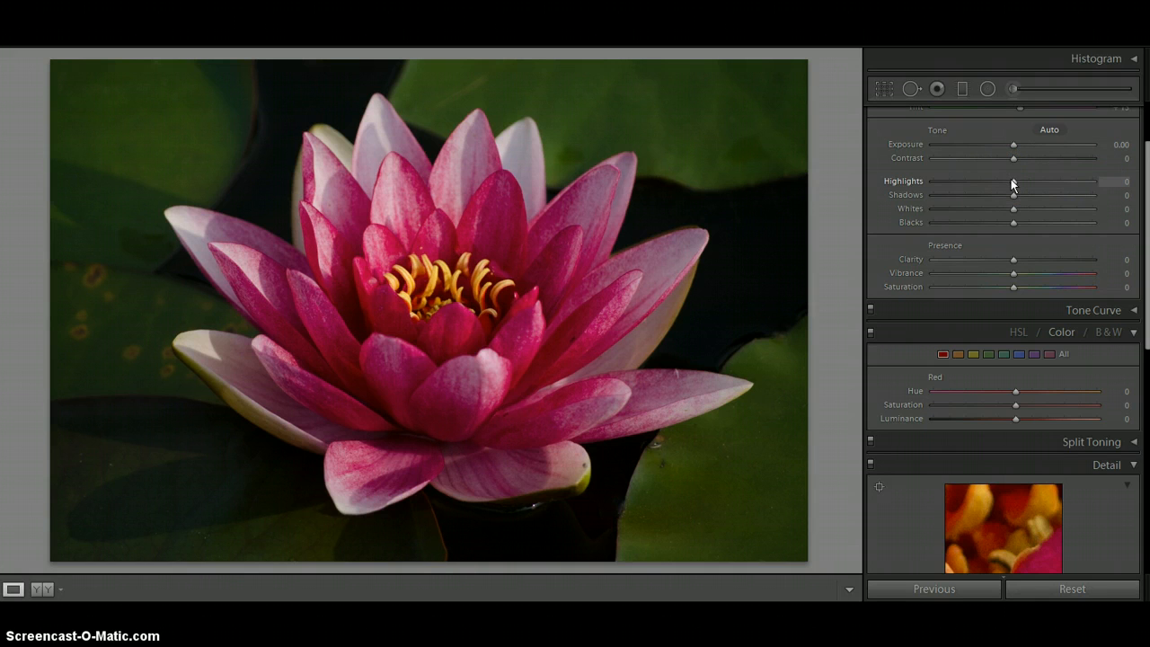
{"action": "left_click", "coordinate": [999, 198]}
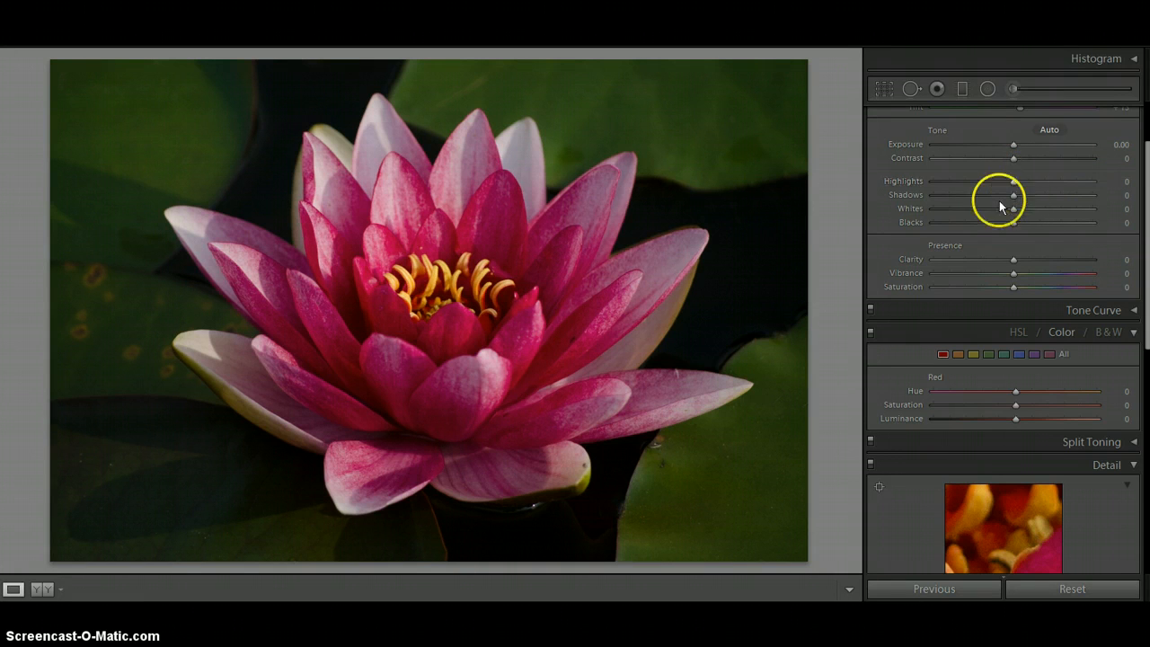
{"action": "left_click", "coordinate": [1013, 186]}
{"action": "left_click", "coordinate": [1022, 259]}
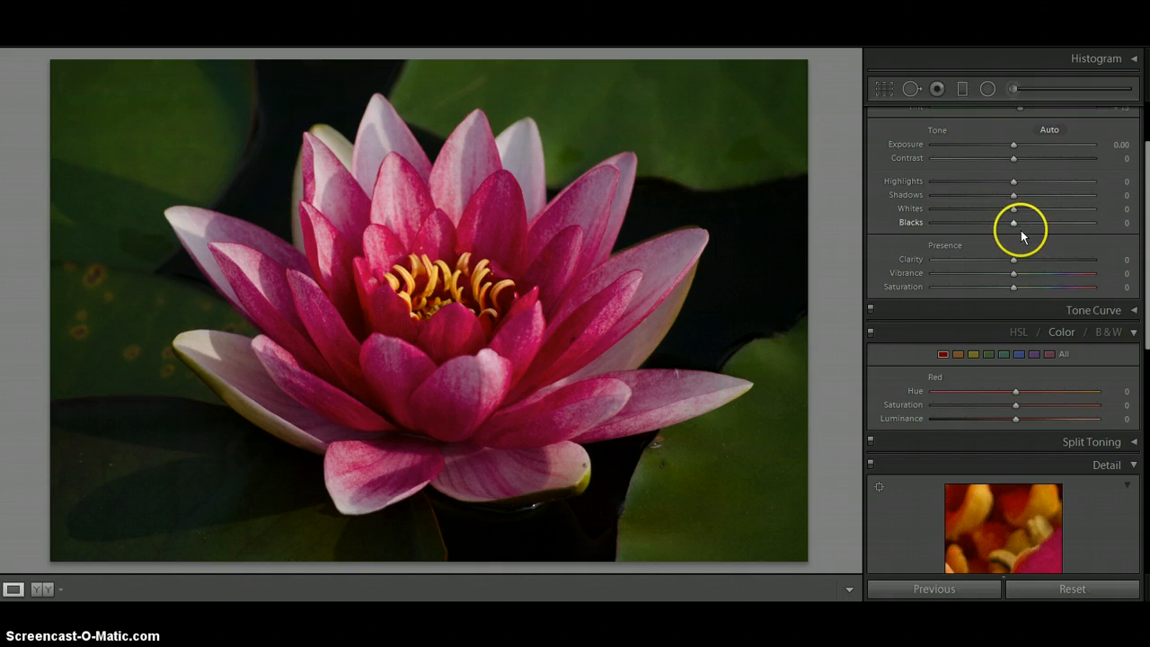
Convert the pink water lily photo to black and white
{"action": "left_click", "coordinate": [1111, 333]}
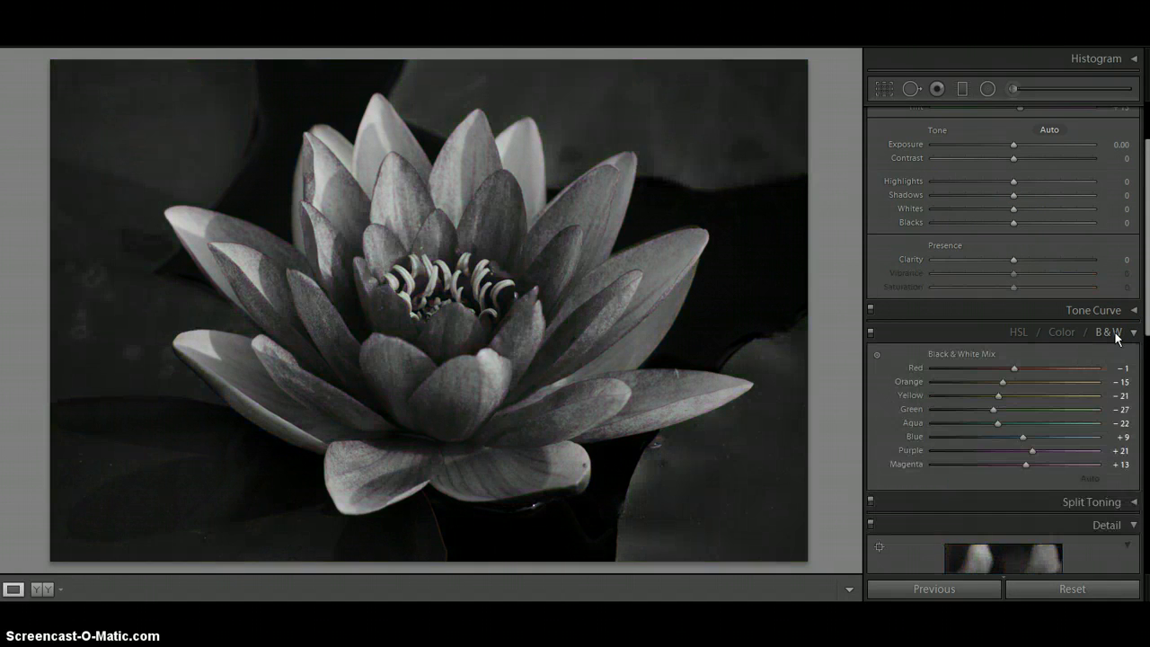
{"action": "left_click", "coordinate": [1106, 332]}
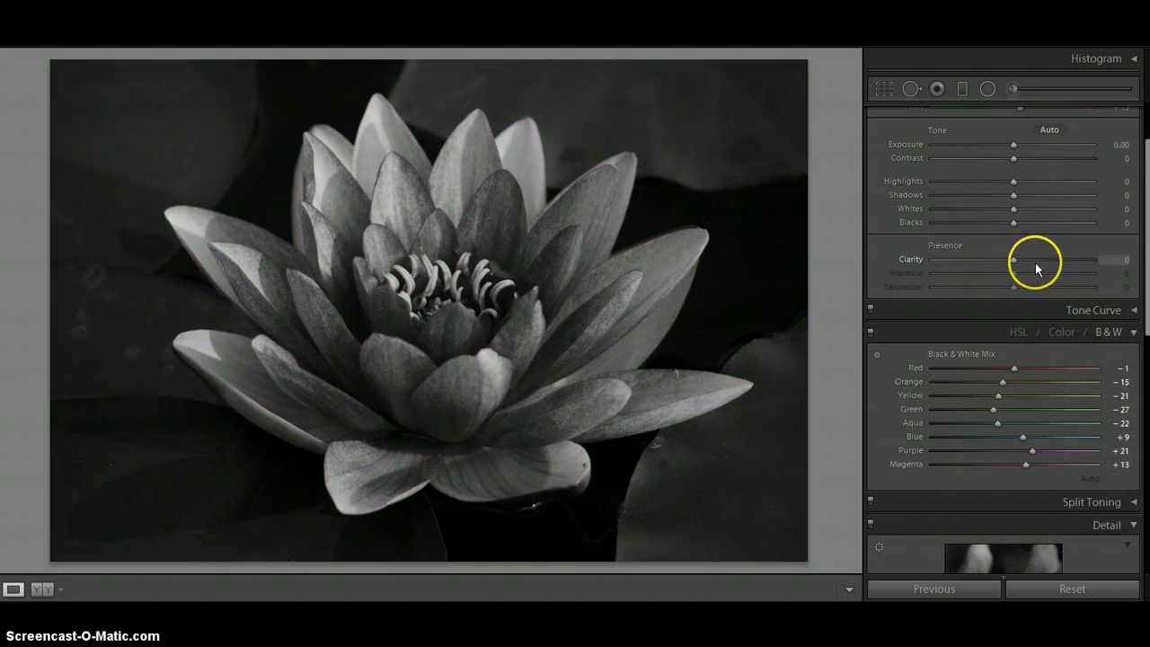
Set the photo's Highlights to +100 and its Shadows to −100
{"action": "left_click", "coordinate": [1033, 183]}
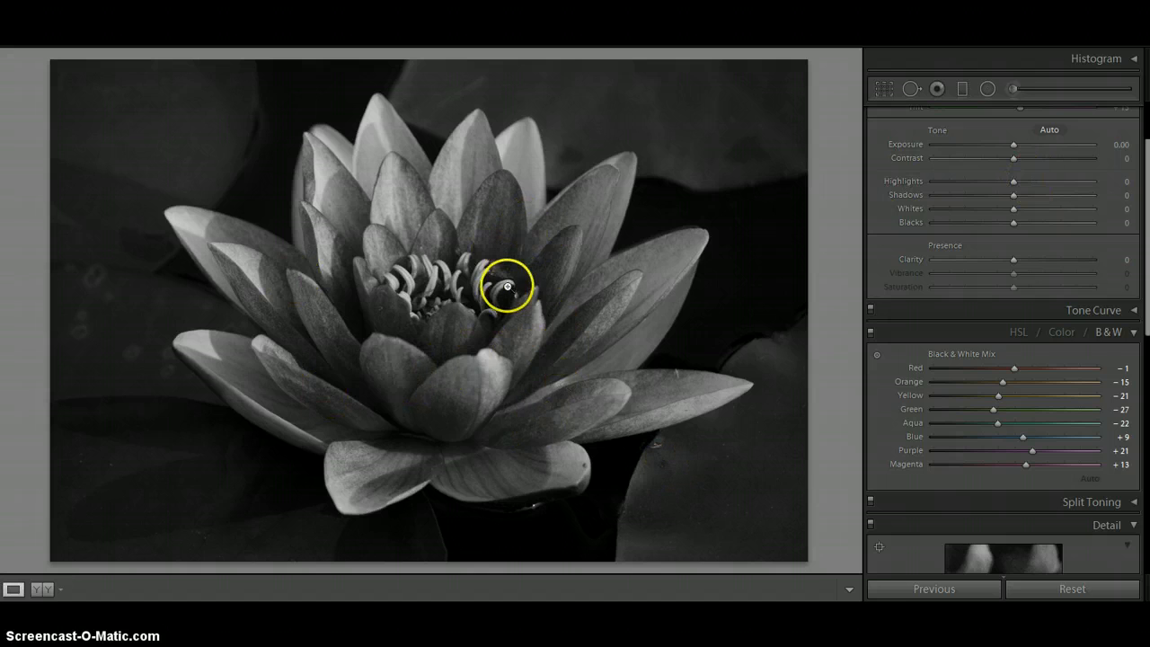
{"action": "left_click", "coordinate": [1019, 184]}
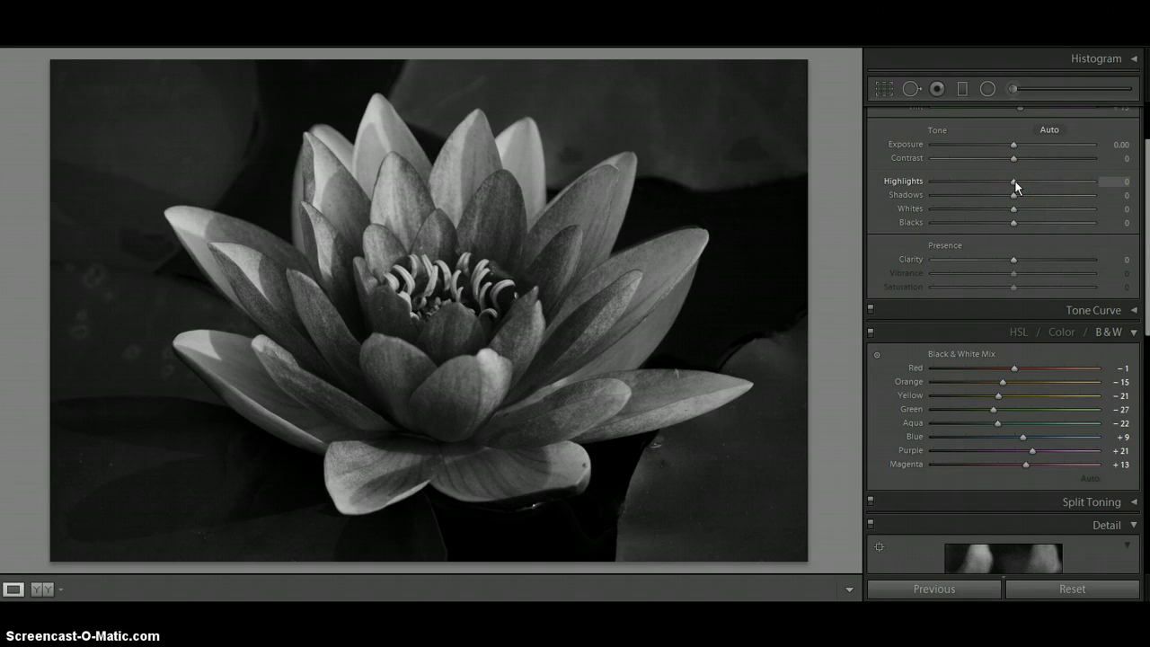
{"action": "left_click_drag", "start_coordinate": [1014, 180], "coordinate": [1121, 192]}
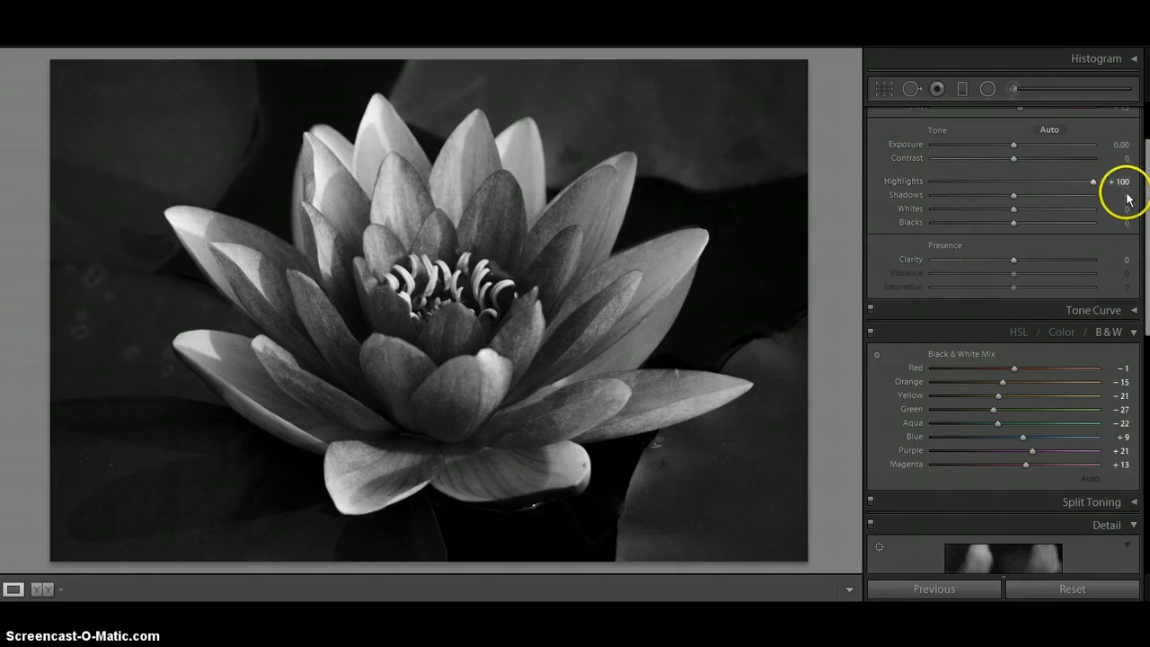
{"action": "left_click_drag", "start_coordinate": [1016, 197], "coordinate": [910, 200]}
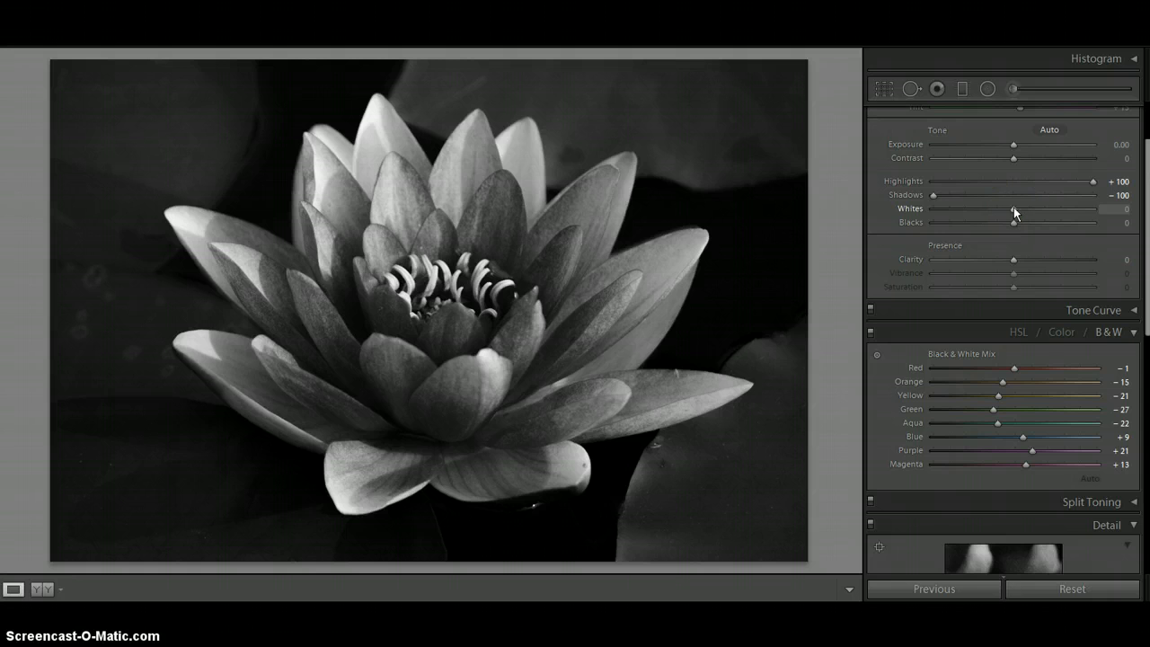
Using the clipping preview, set Whites to +29 and Blacks to −55
{"action": "key", "text": "alt"}
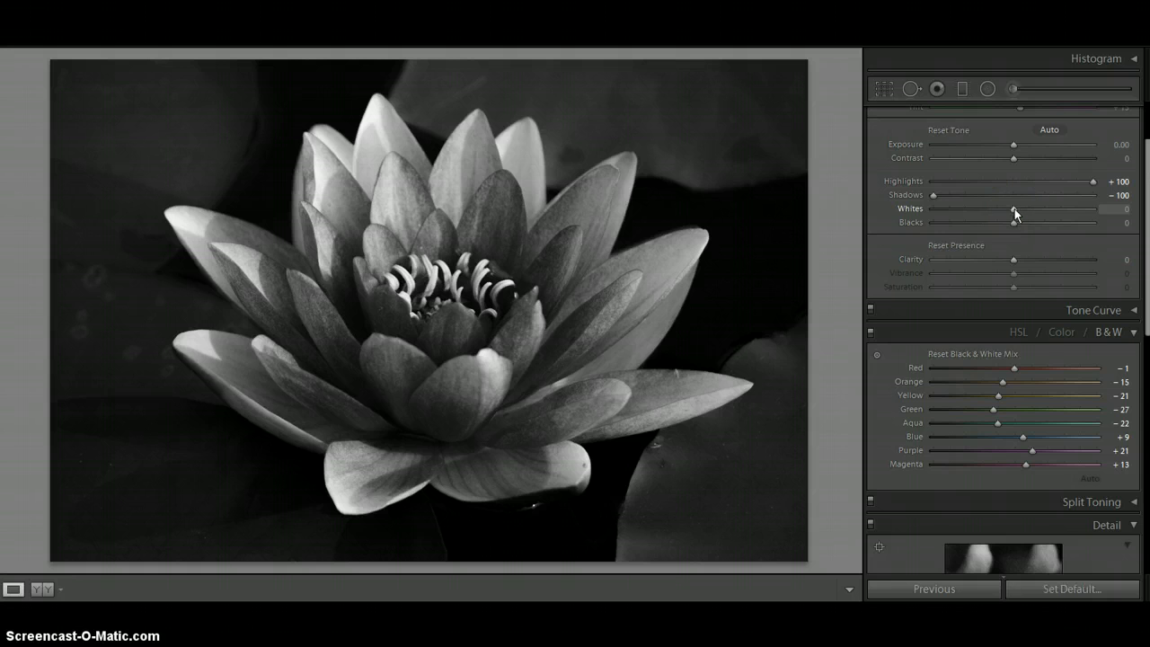
{"action": "left_click", "coordinate": [1014, 208], "text": "alt"}
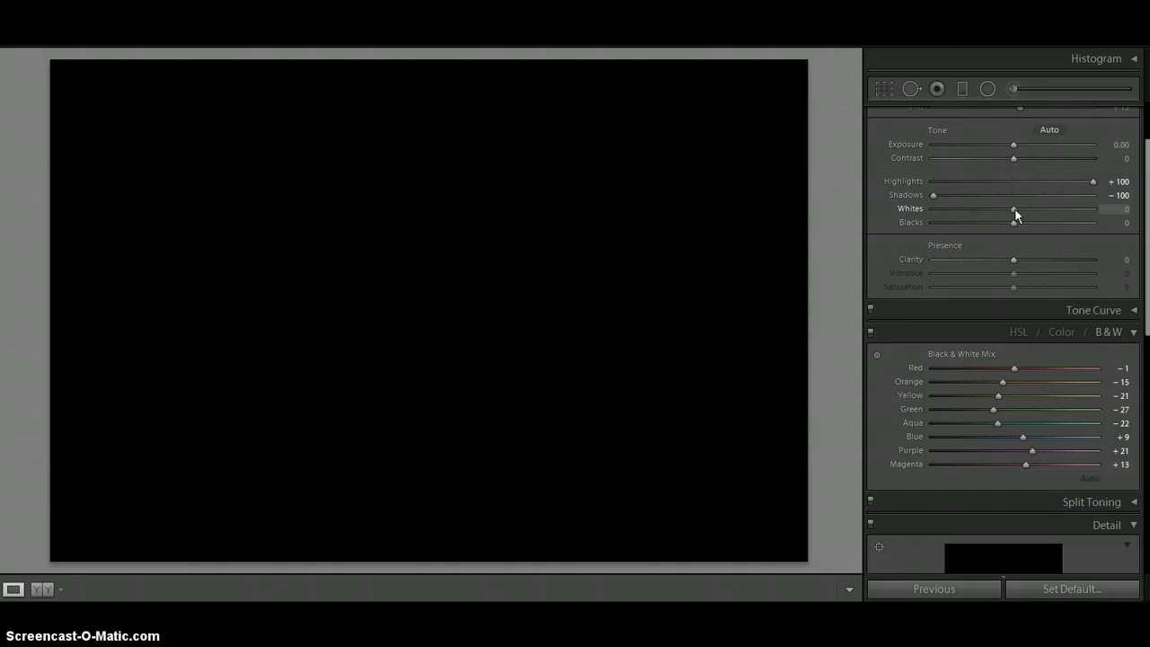
{"action": "left_click_drag", "start_coordinate": [1014, 208], "coordinate": [1038, 210]}
{"action": "left_click_drag", "start_coordinate": [1038, 209], "coordinate": [1039, 208]}
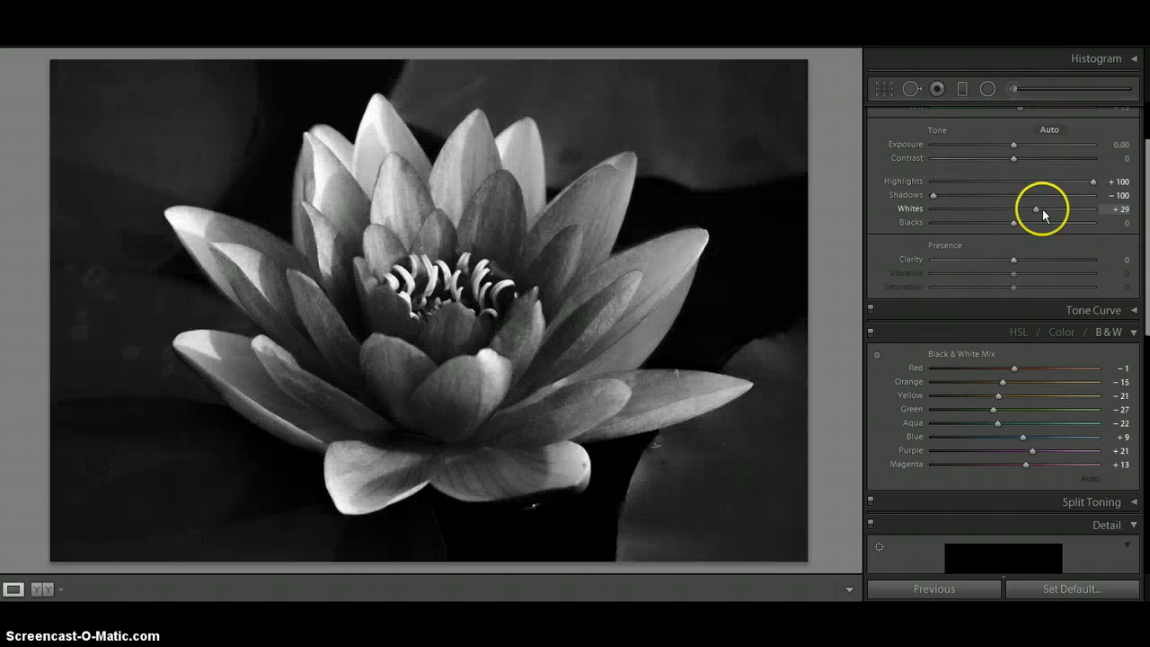
{"action": "left_click", "coordinate": [1012, 224]}
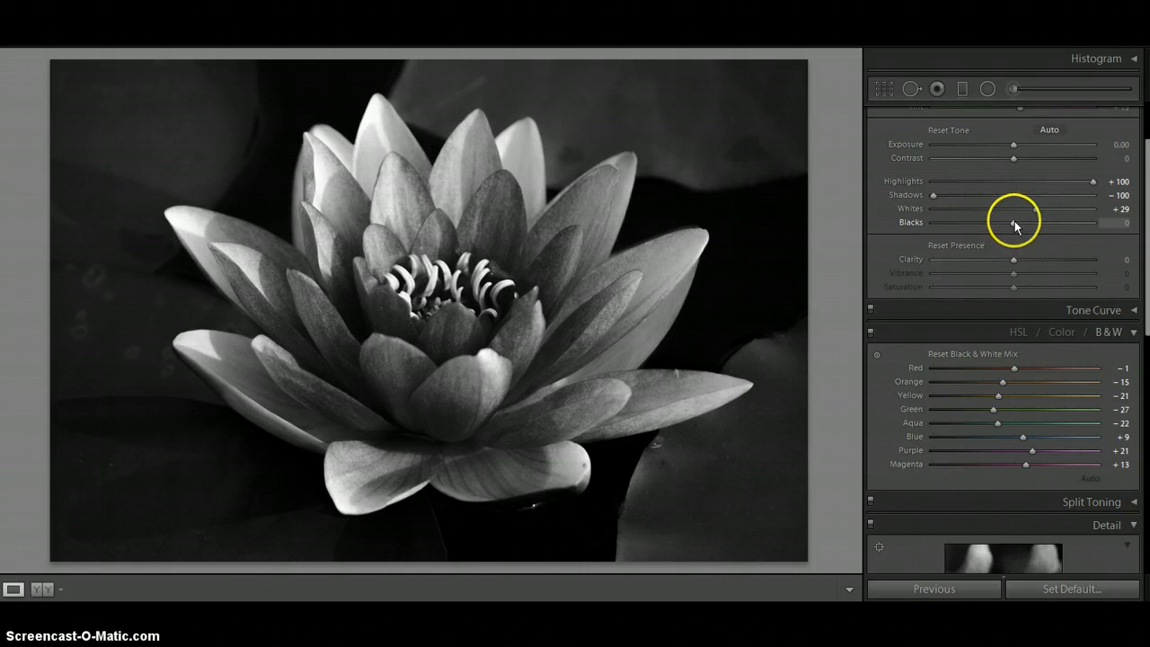
{"action": "left_click_drag", "start_coordinate": [1014, 222], "coordinate": [971, 224]}
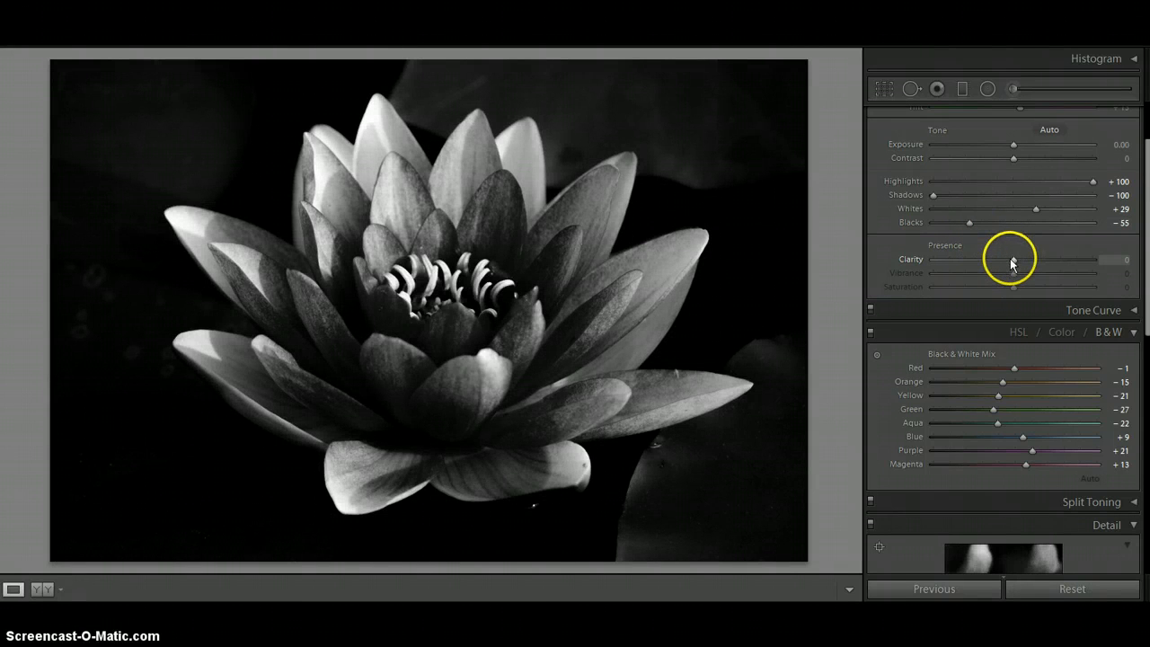
Raise the photo's Clarity to +50
{"action": "left_click_drag", "start_coordinate": [1012, 261], "coordinate": [1034, 261]}
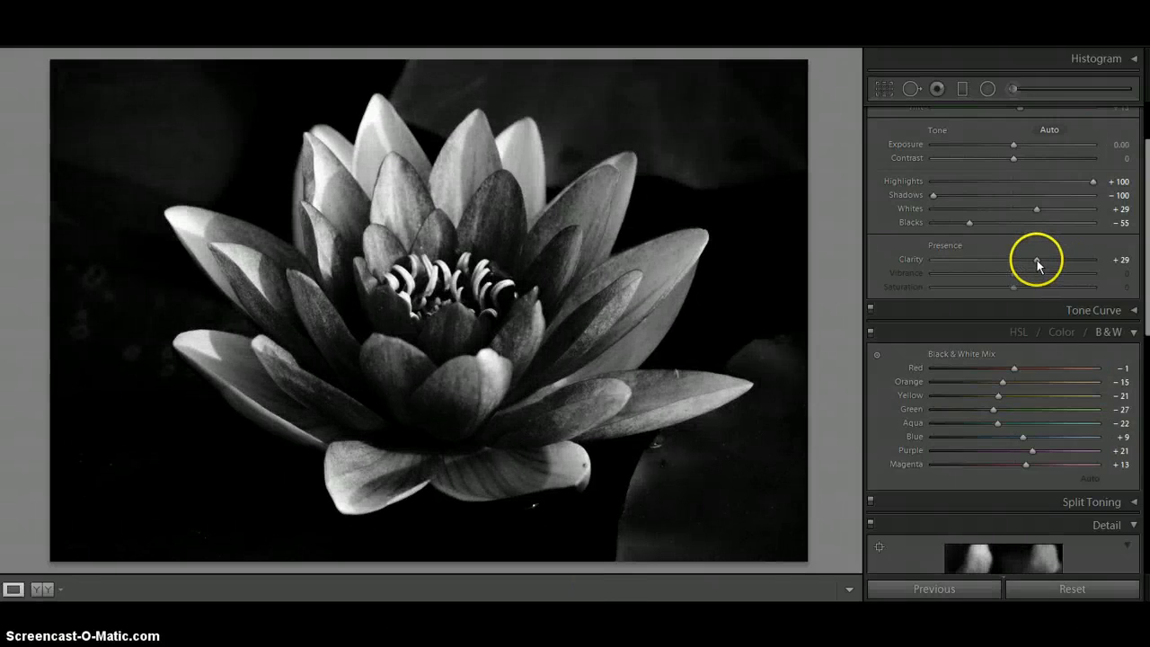
{"action": "left_click_drag", "start_coordinate": [1042, 259], "coordinate": [1055, 261]}
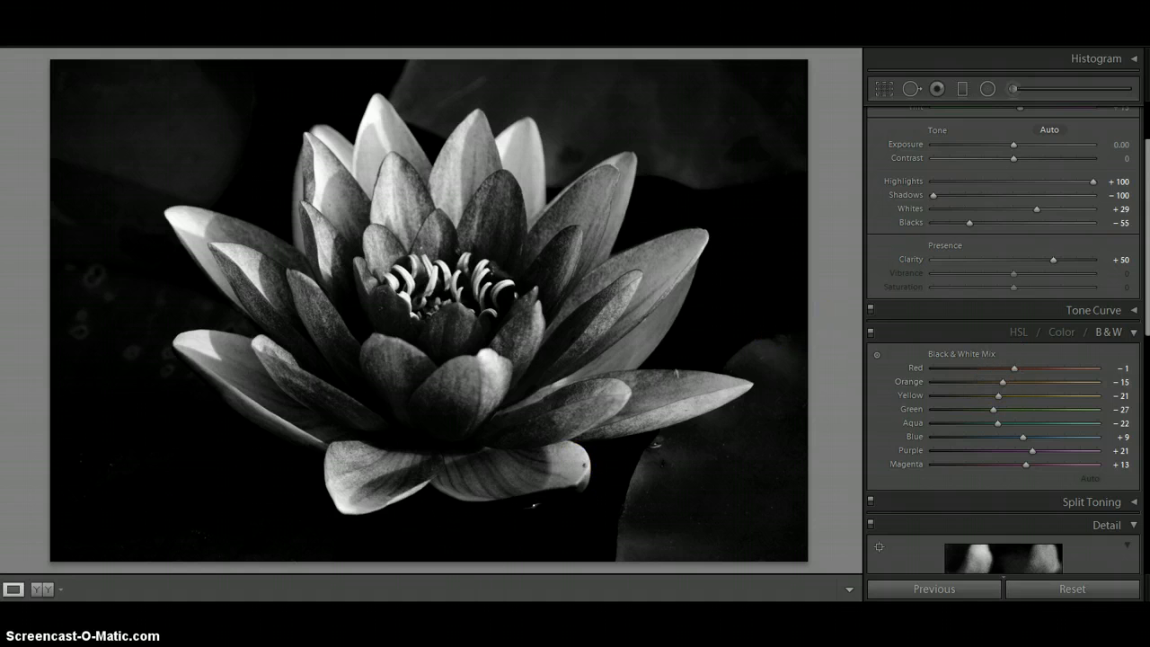
Compare the photo with the finished black-background version and set its Exposure to +0.34
{"action": "key", "text": "Right"}
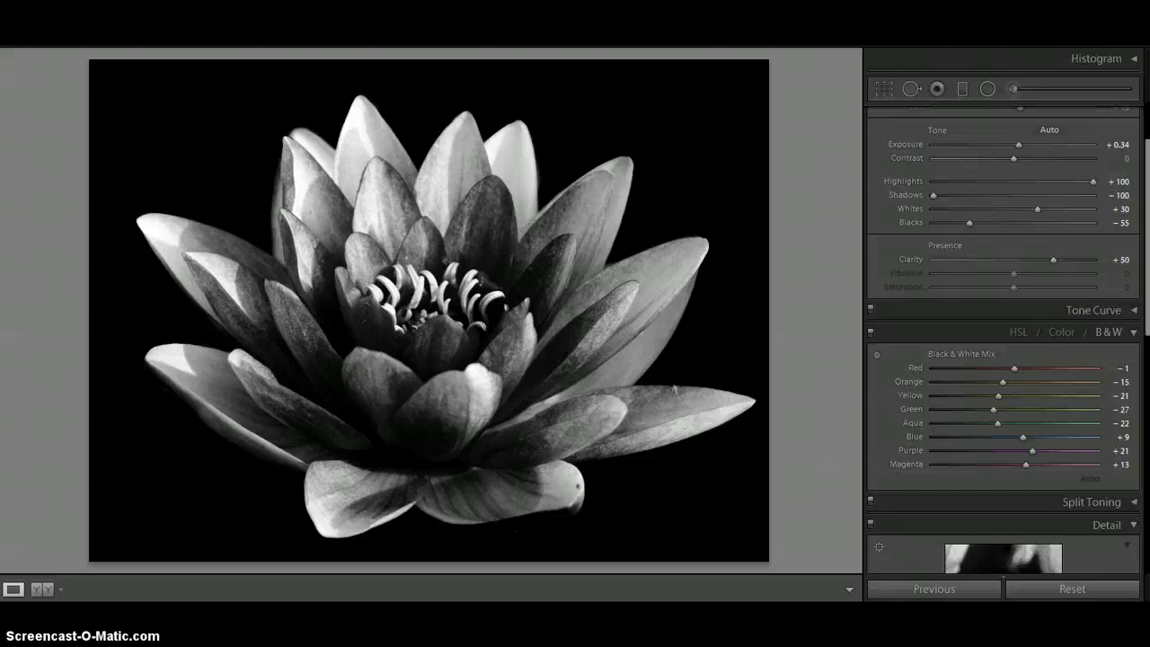
{"action": "key", "text": "Right"}
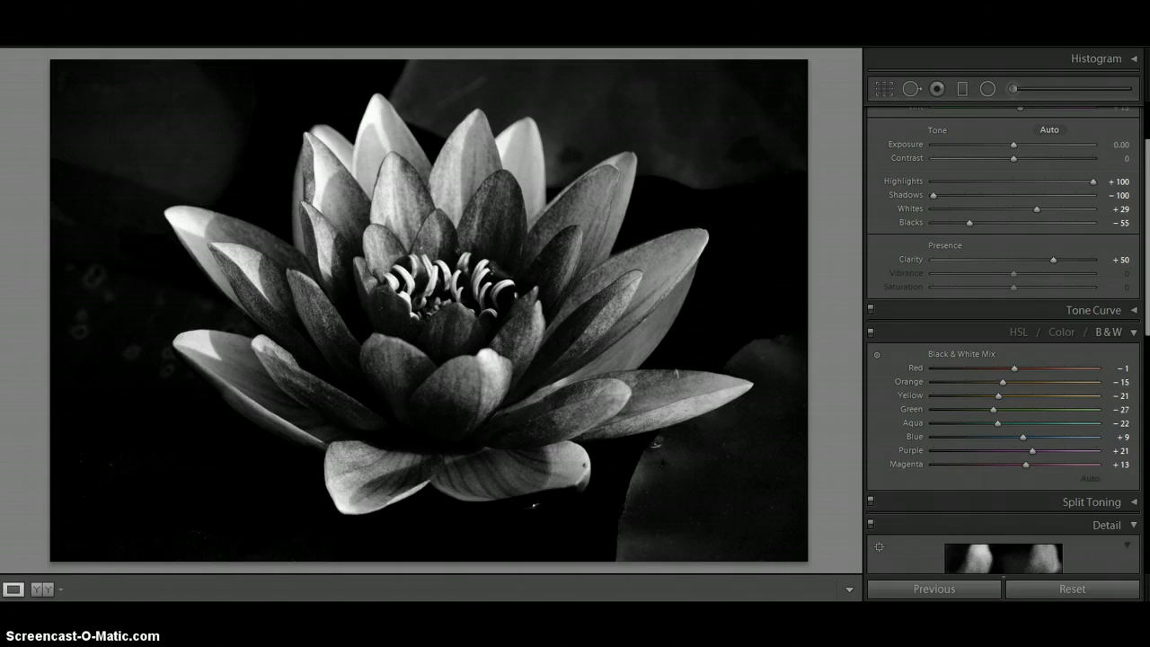
{"action": "key", "text": "Right"}
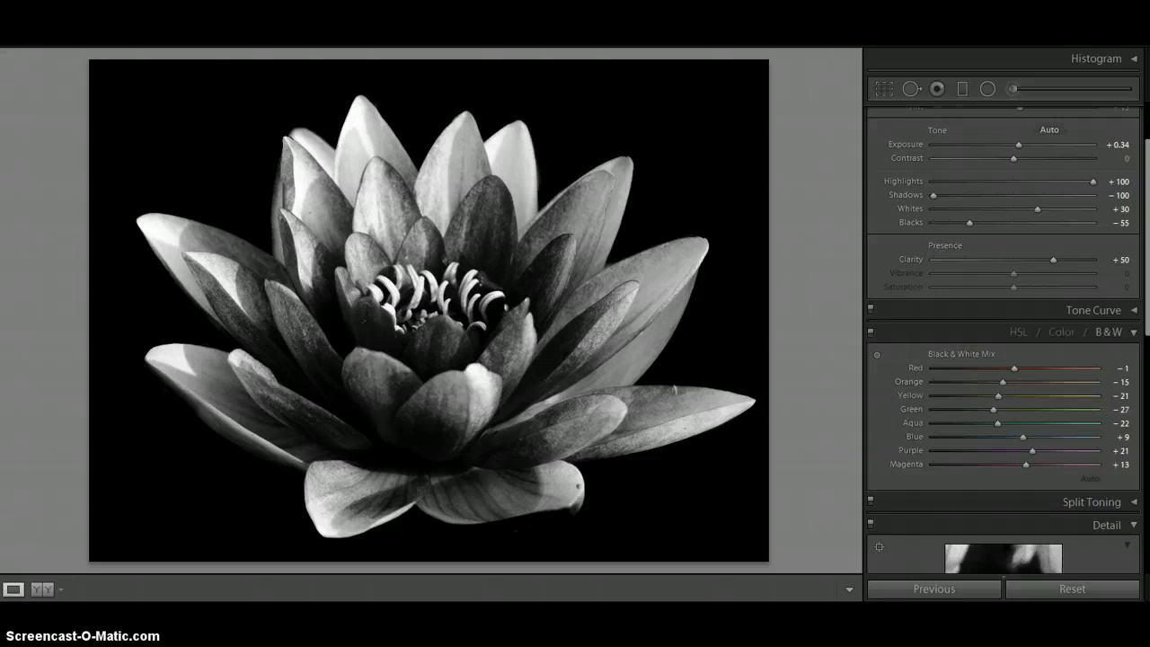
{"action": "key", "text": "Right"}
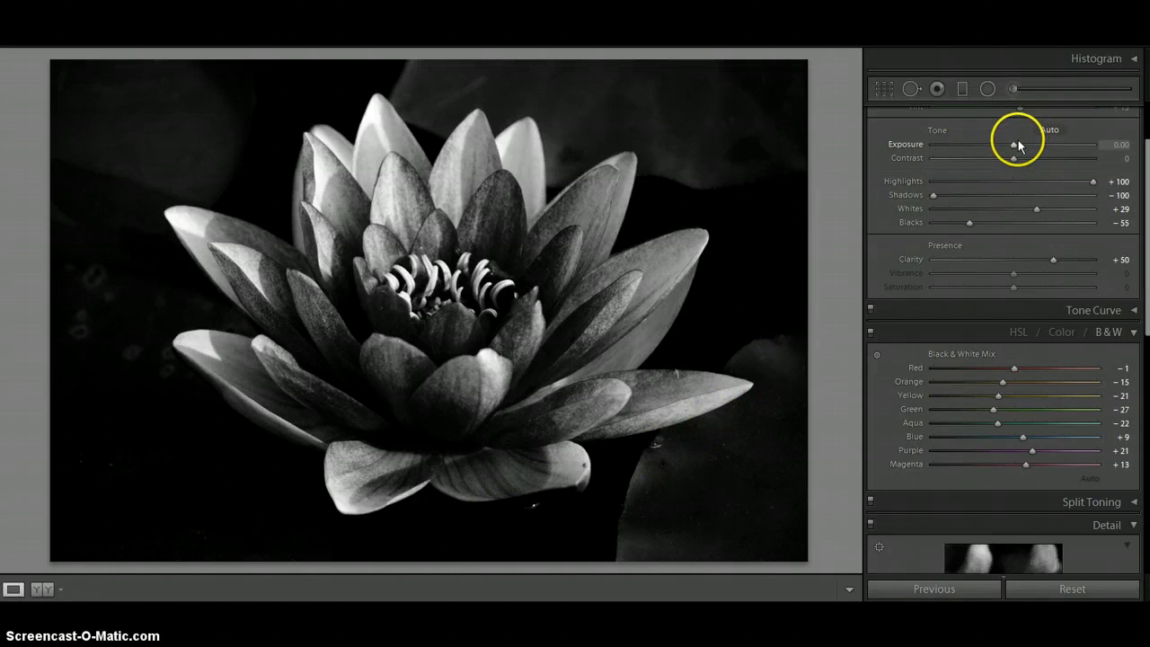
{"action": "left_click_drag", "start_coordinate": [1013, 144], "coordinate": [1024, 149]}
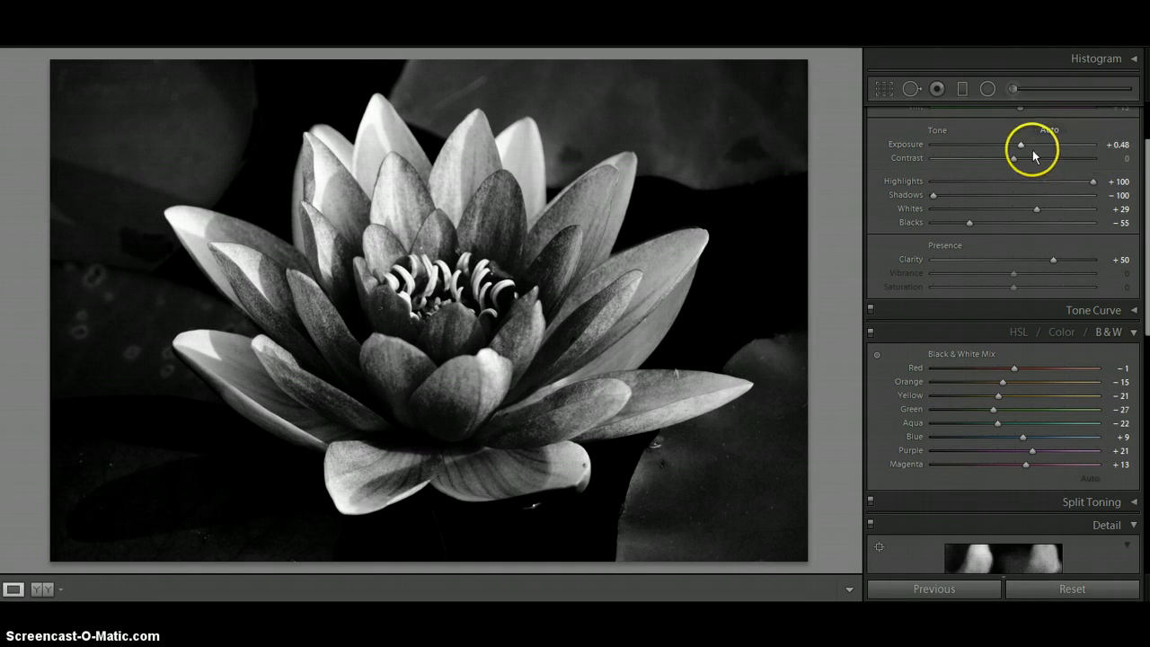
{"action": "left_click_drag", "start_coordinate": [1025, 151], "coordinate": [1020, 150]}
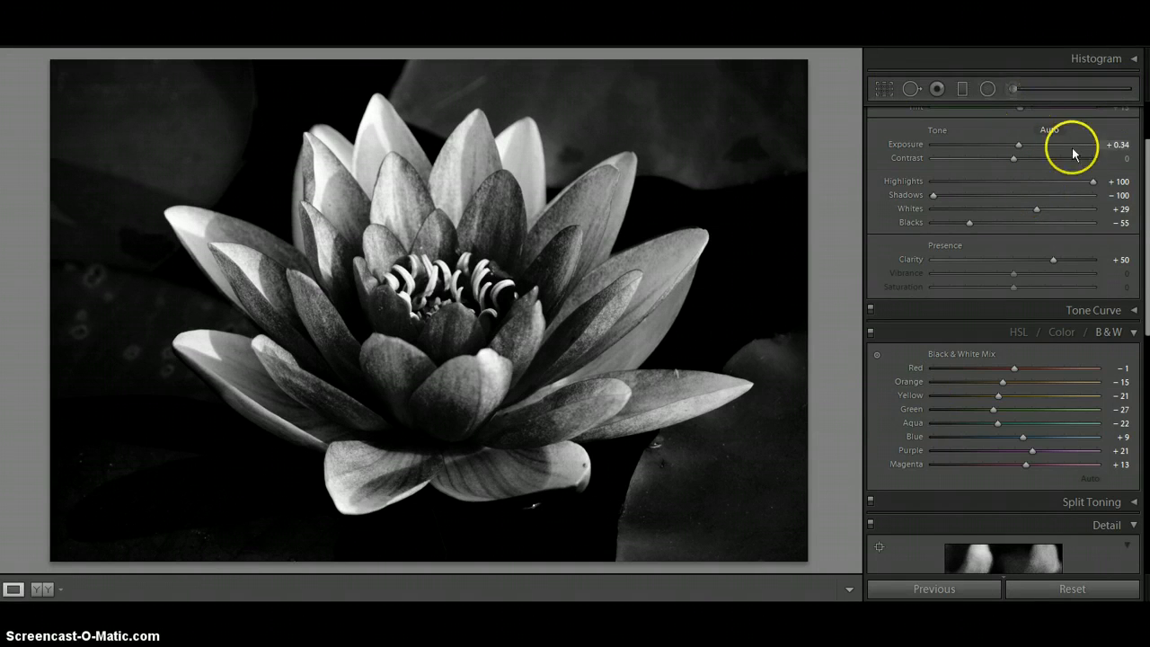
Set the working photo's sharpening Amount to 56 and its Luminance noise reduction to 30
{"action": "scroll", "coordinate": [1093, 285], "scroll_direction": "down", "scroll_amount": 10}
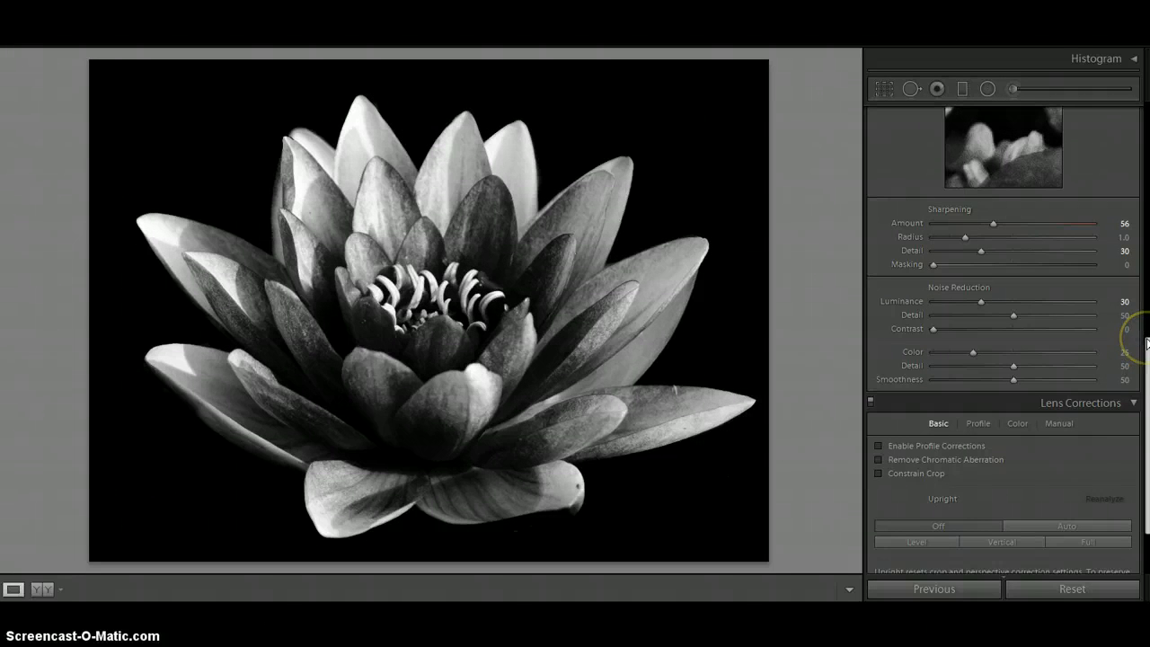
{"action": "left_click_drag", "start_coordinate": [1147, 342], "coordinate": [1147, 351]}
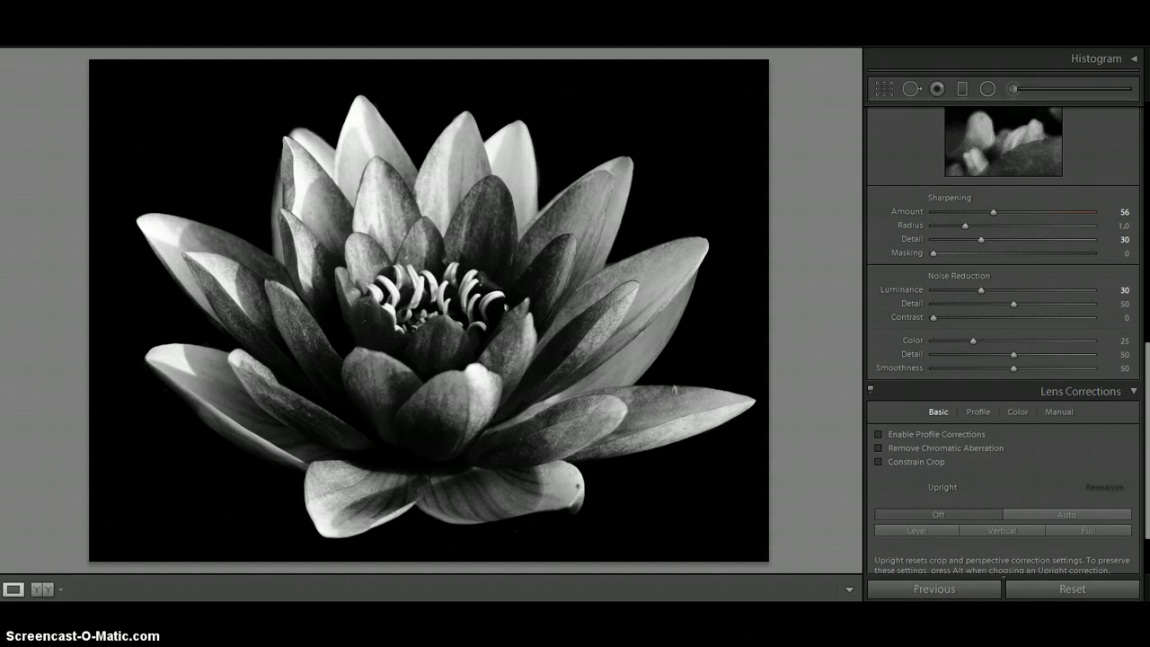
{"action": "key", "text": "Left"}
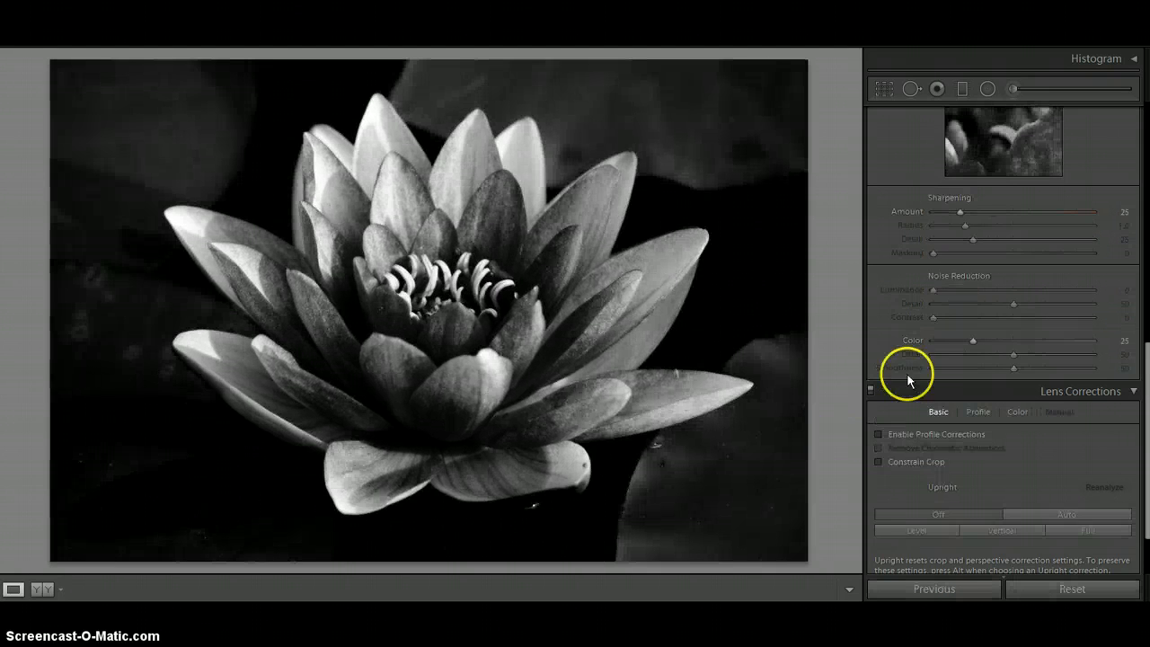
{"action": "left_click_drag", "start_coordinate": [952, 212], "coordinate": [992, 221]}
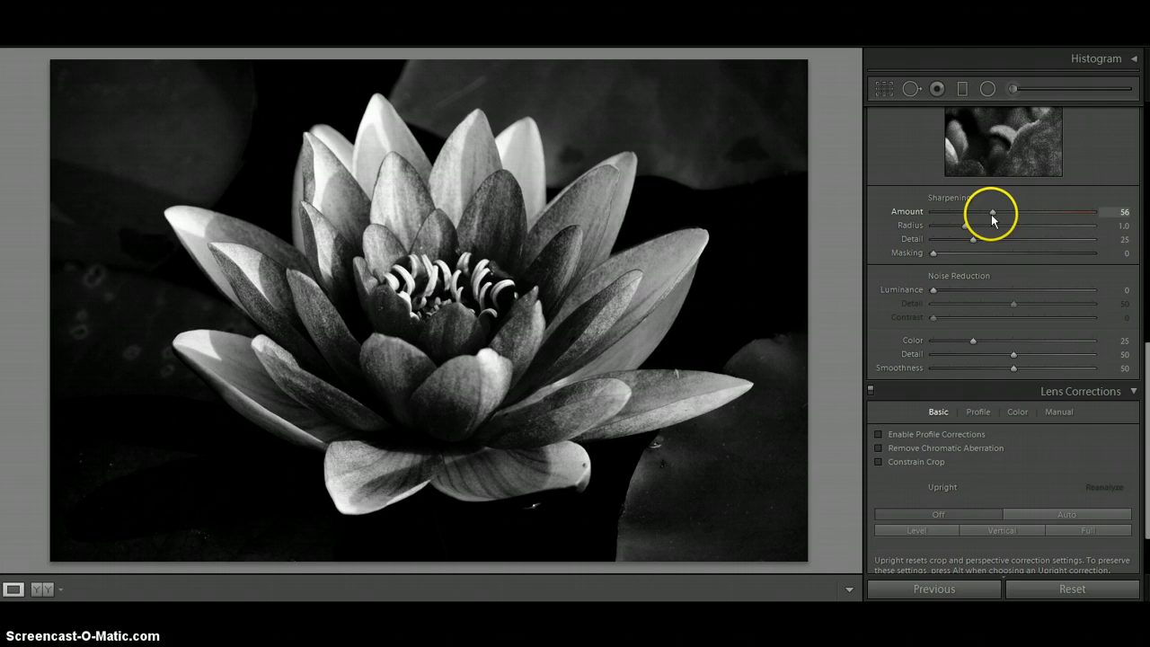
{"action": "left_click_drag", "start_coordinate": [935, 298], "coordinate": [978, 297]}
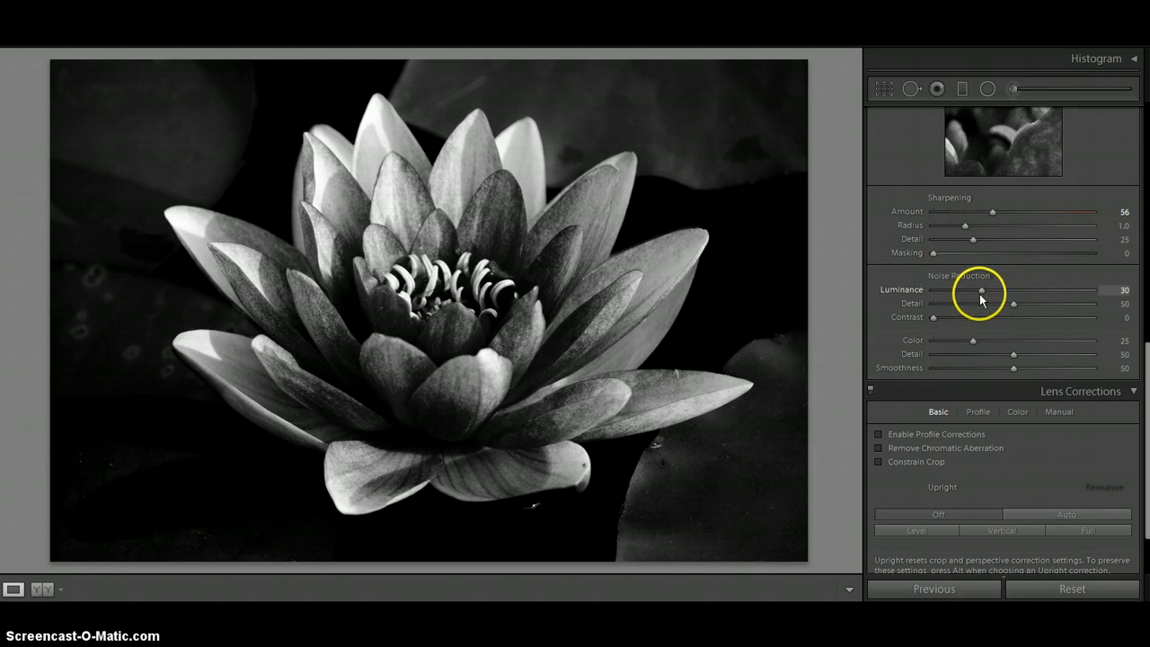
{"action": "left_click_drag", "start_coordinate": [980, 299], "coordinate": [981, 297]}
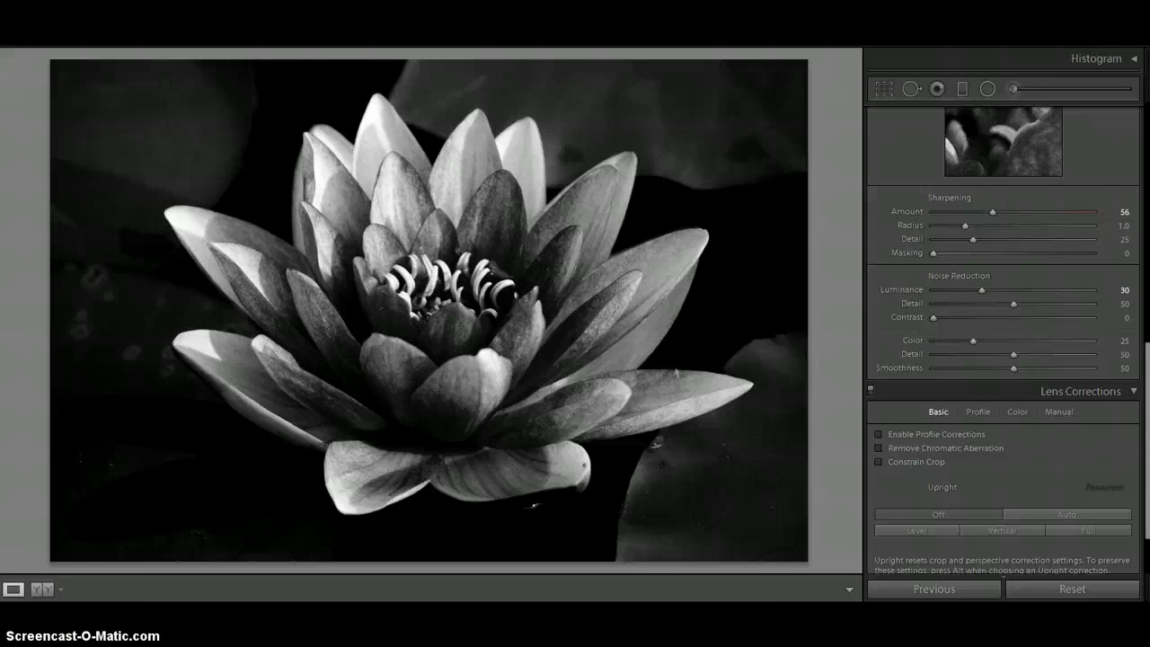
Switch to the finished version and review its detail, lens correction, black-and-white mix and basic tone settings
{"action": "key", "text": "Right"}
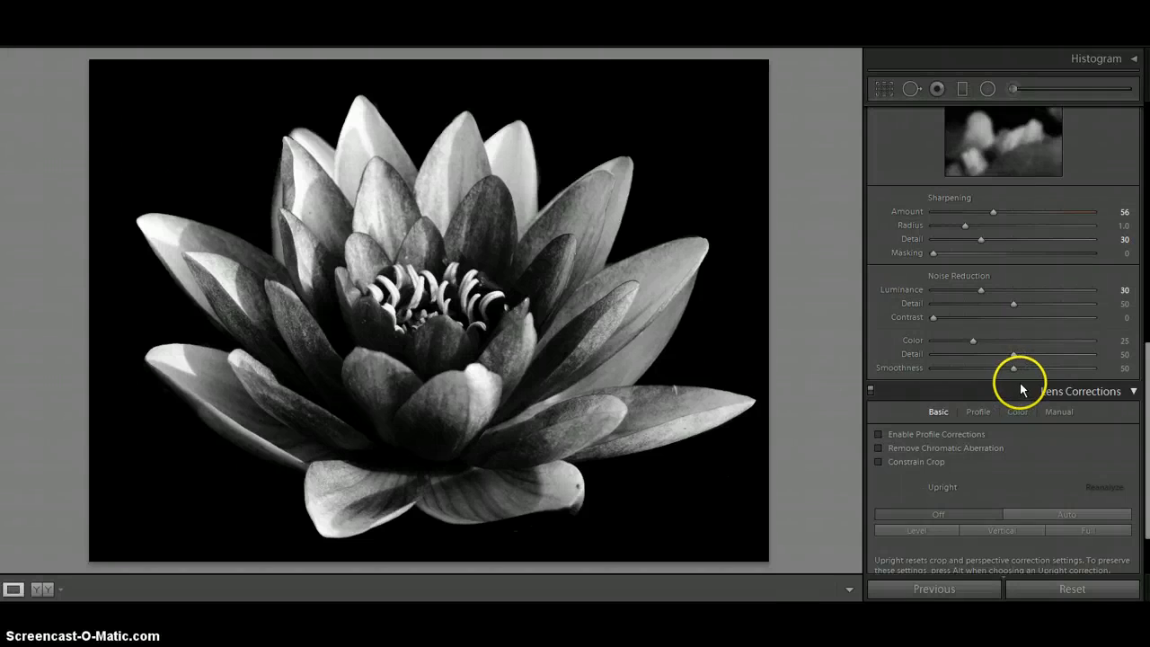
{"action": "scroll", "coordinate": [1060, 403], "scroll_direction": "down", "scroll_amount": 2}
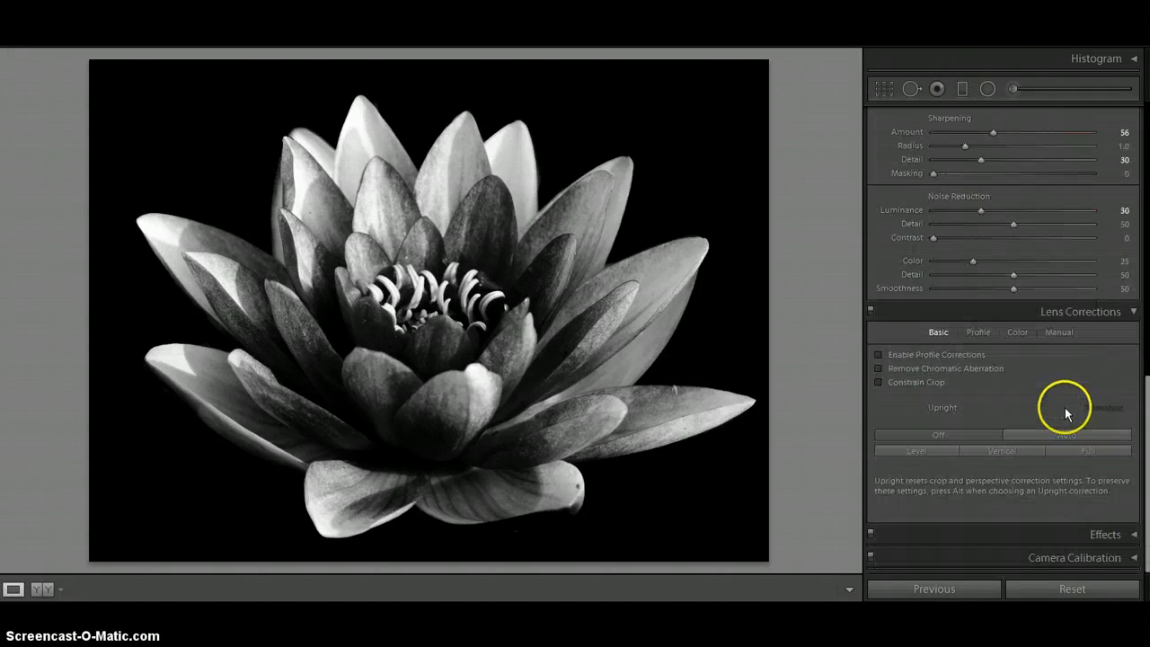
{"action": "scroll", "coordinate": [1066, 416], "scroll_direction": "up", "scroll_amount": 2}
{"action": "scroll", "coordinate": [1063, 418], "scroll_direction": "up", "scroll_amount": 9}
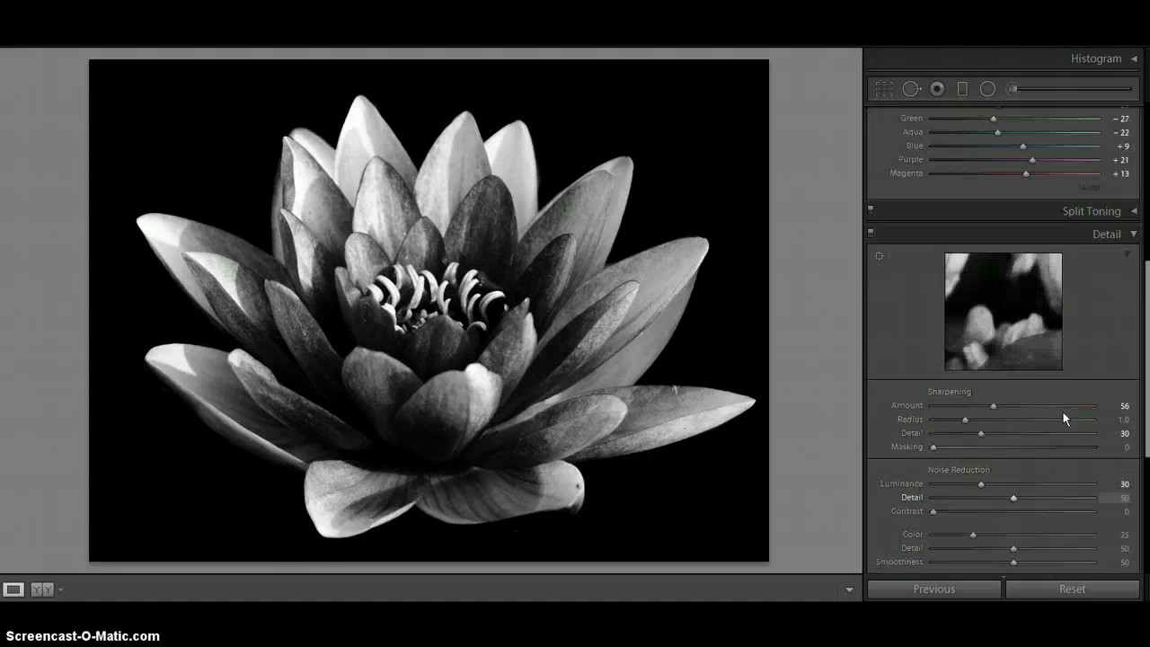
{"action": "scroll", "coordinate": [1060, 388], "scroll_direction": "up", "scroll_amount": 3}
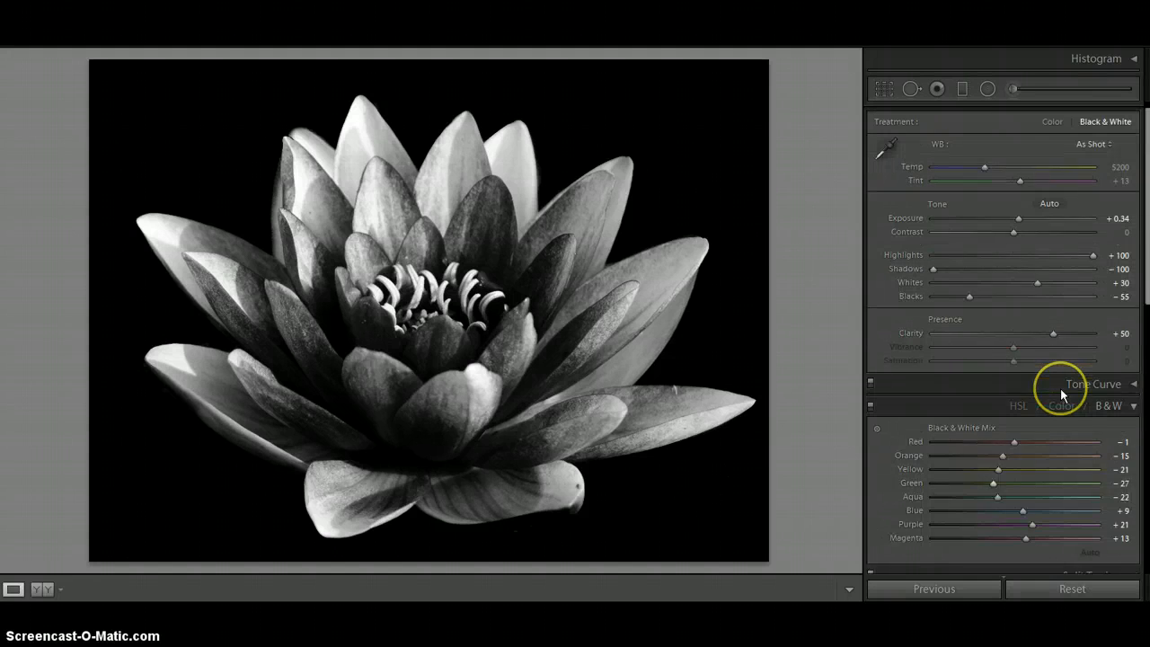
Activate the Adjustment Brush on the finished version and select the existing Burn (Darken) mask near the flower's centre
{"action": "left_click", "coordinate": [1009, 90]}
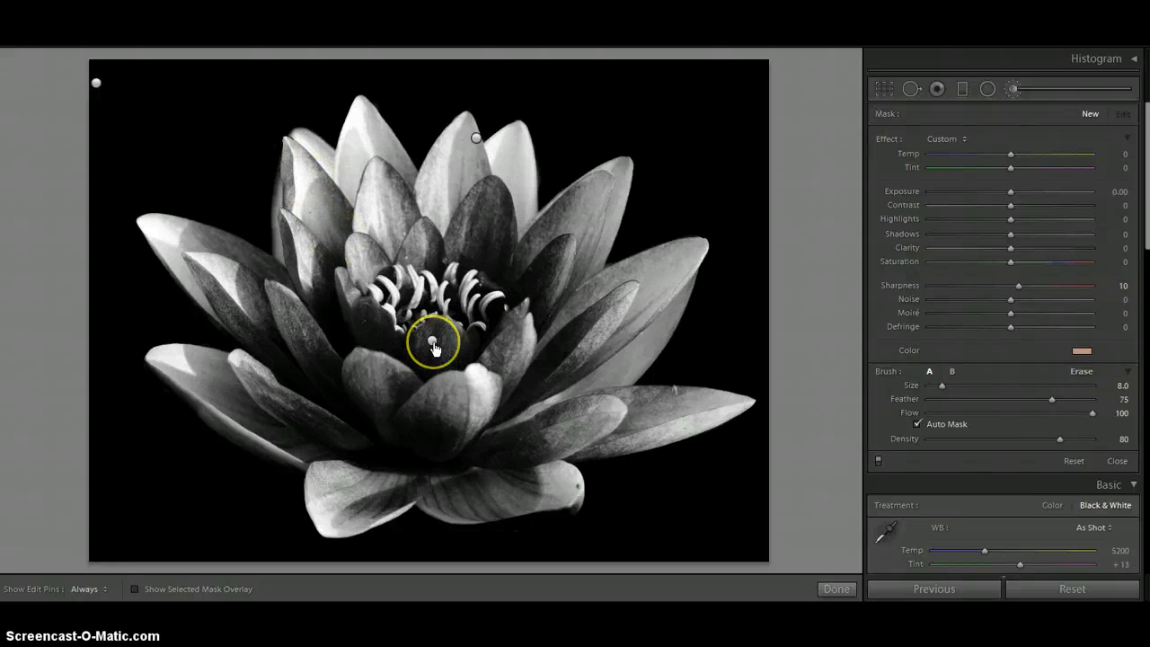
{"action": "left_click", "coordinate": [432, 341]}
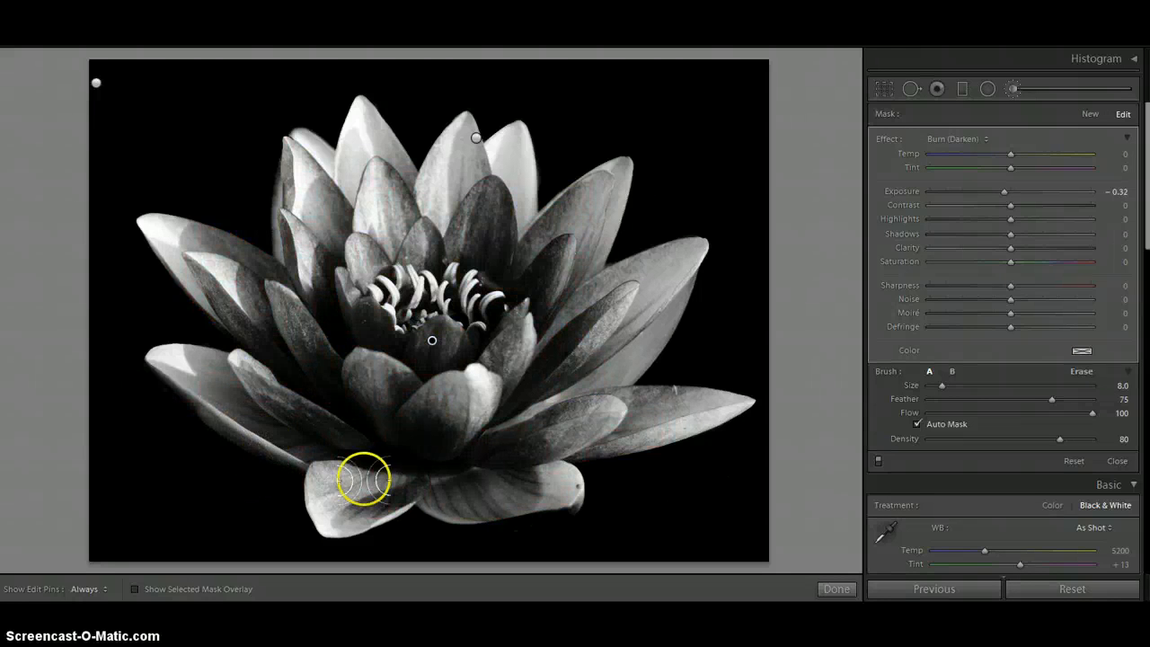
{"action": "left_click", "coordinate": [364, 479]}
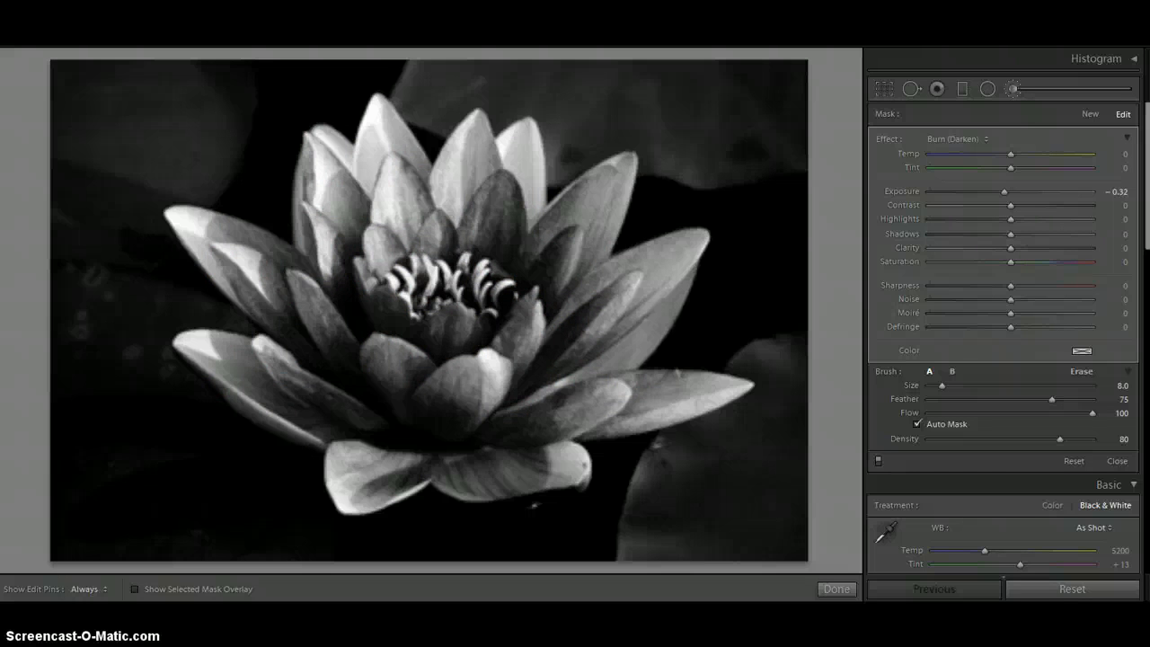
Start a new Burn (Darken) brush mask at Exposure -0.32 and darken the lower-left petal and the shadows at the flower's base
{"action": "left_click", "coordinate": [1013, 89]}
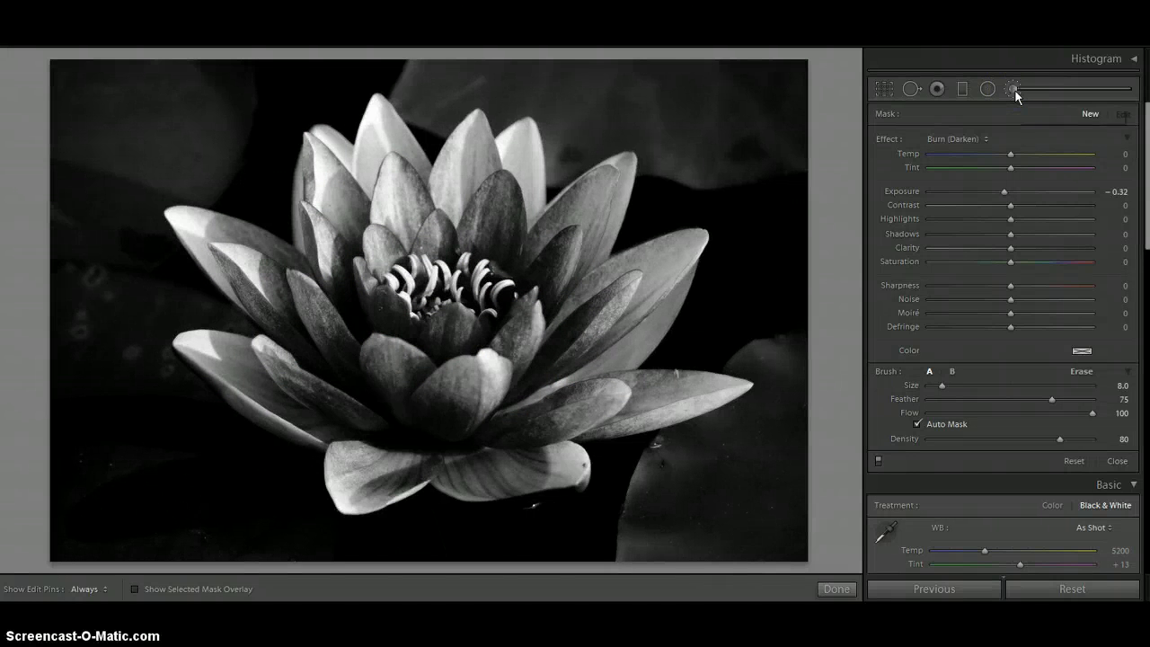
{"action": "left_click", "coordinate": [1005, 207]}
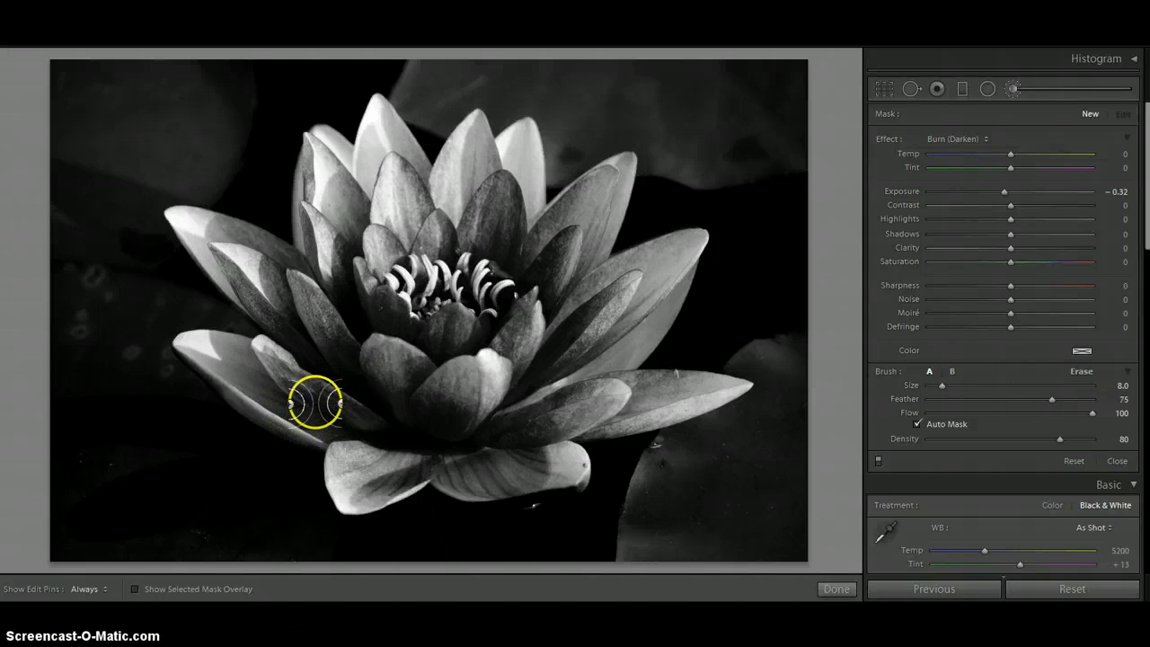
{"action": "key", "text": "h"}
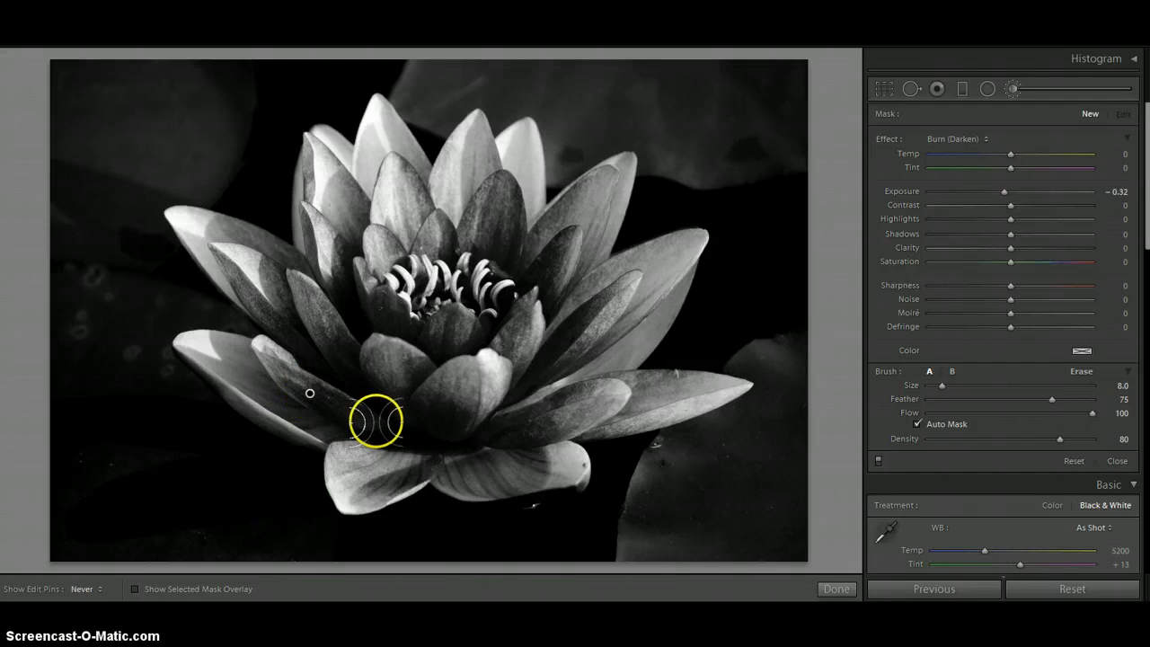
{"action": "key", "text": "h"}
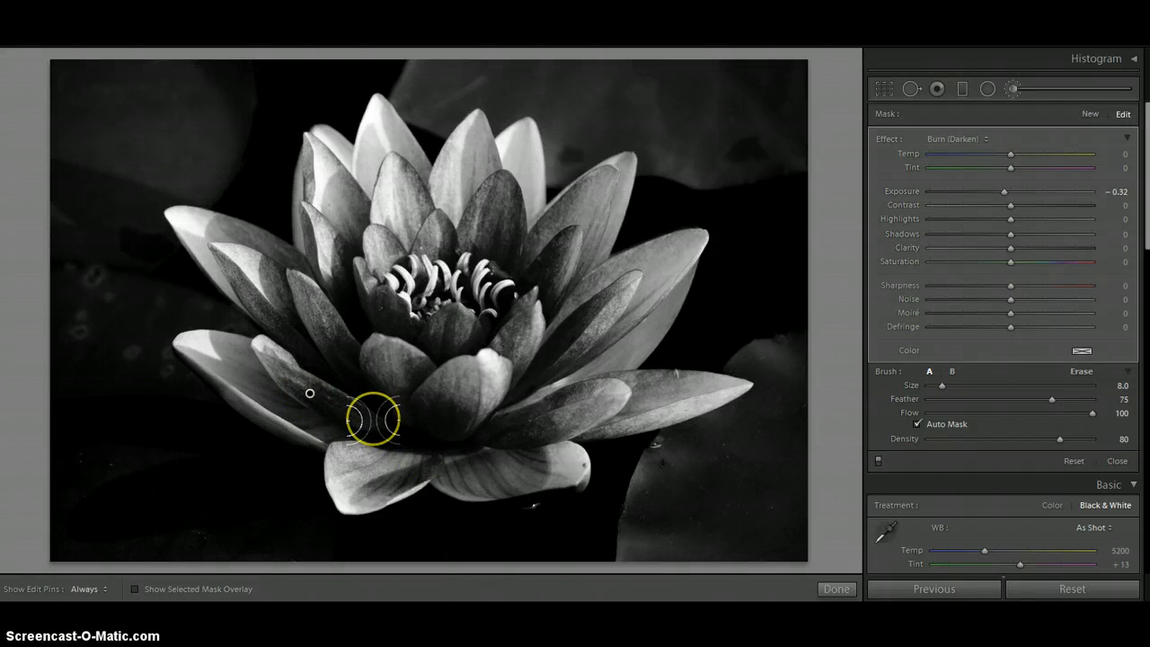
{"action": "key", "text": "h"}
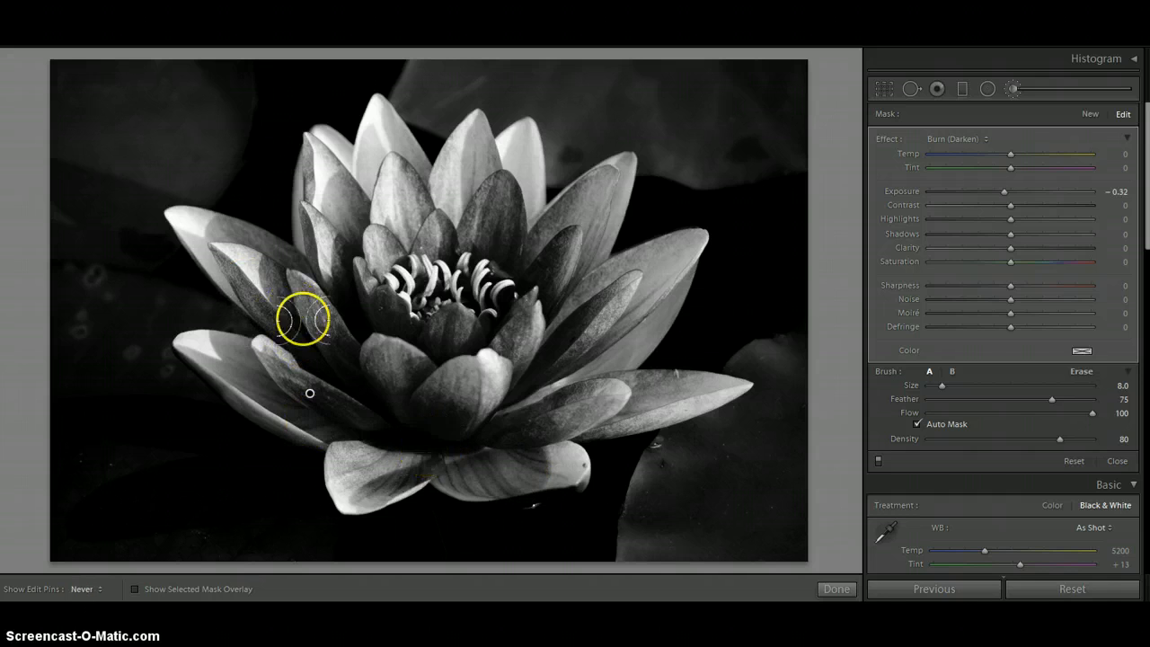
{"action": "key", "text": "h"}
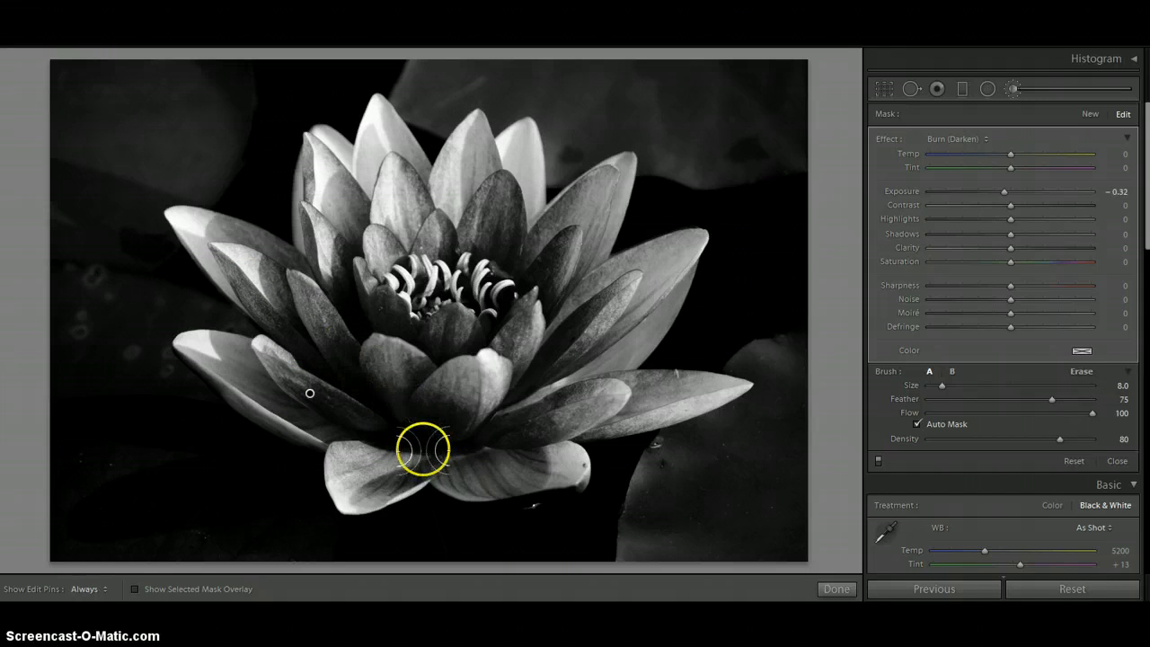
{"action": "key", "text": "h"}
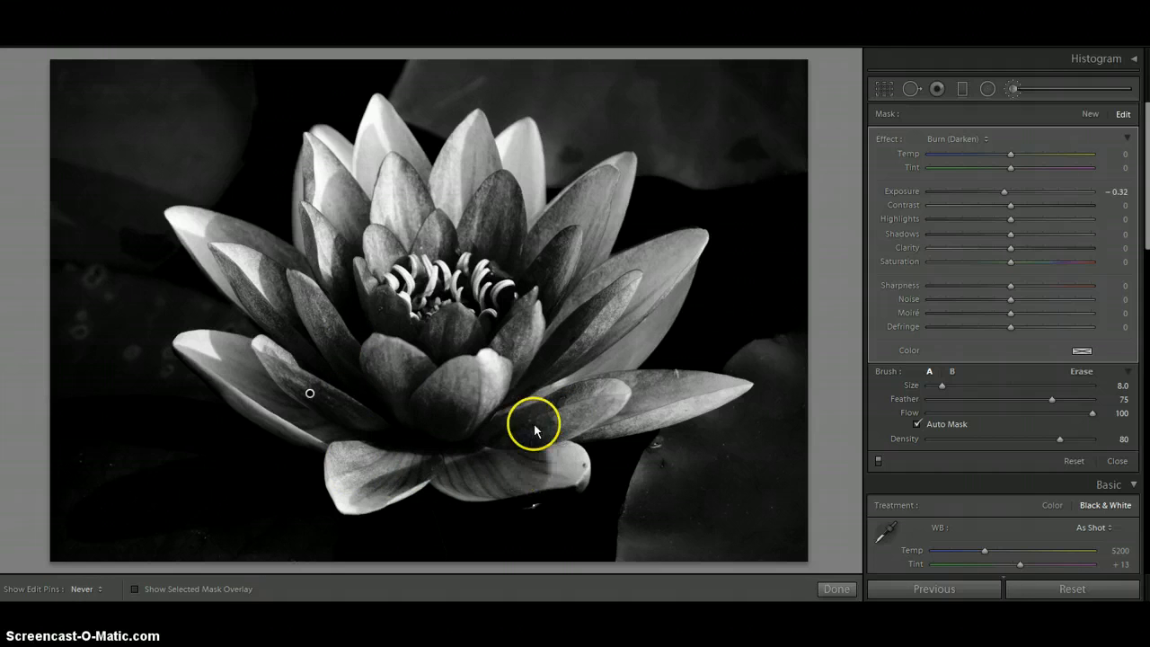
Extend the burn mask over the shadowed parts of the flower's left-hand petals
{"action": "key", "text": "h"}
{"action": "key", "text": "h"}
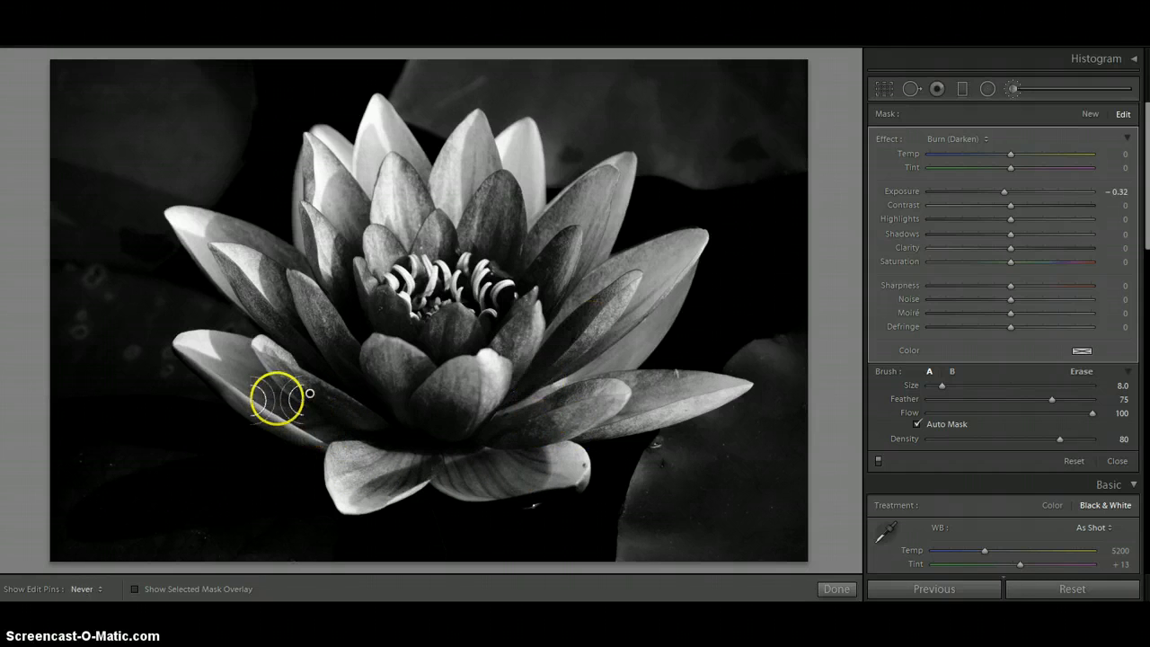
{"action": "key", "text": "h"}
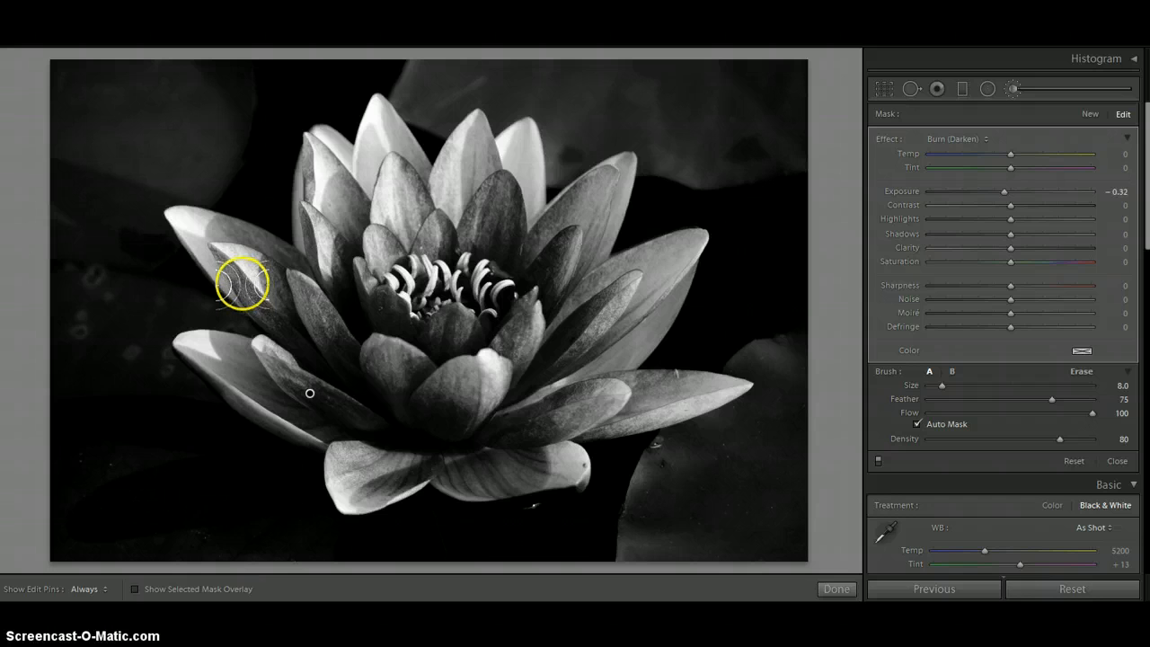
{"action": "key", "text": "h"}
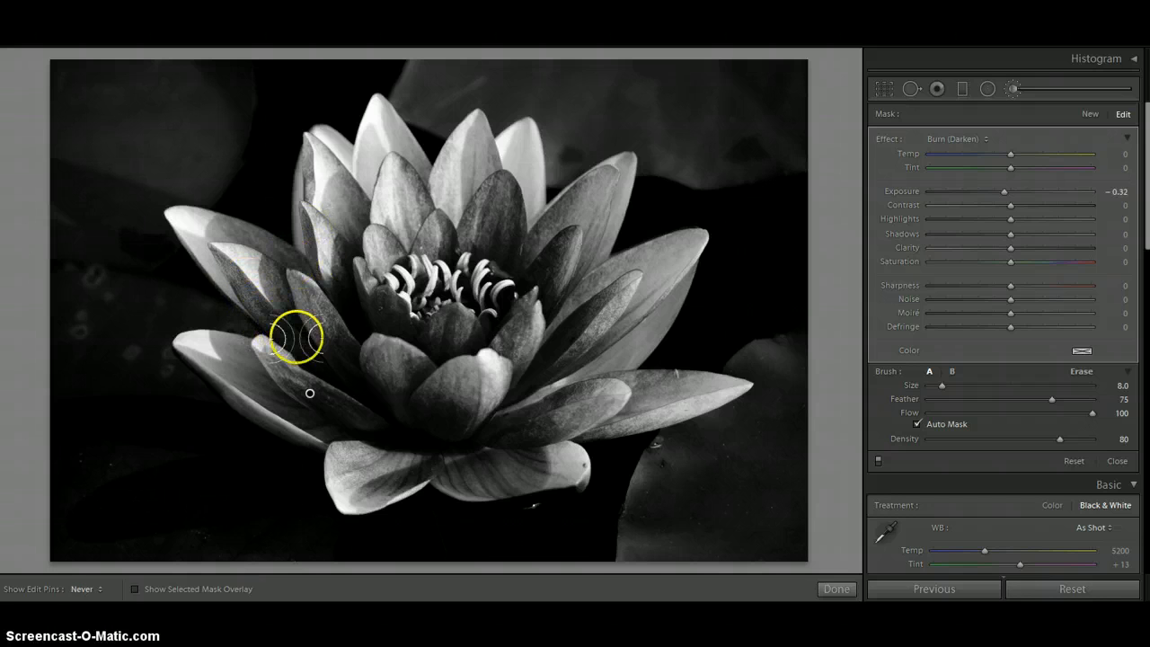
{"action": "key", "text": "h"}
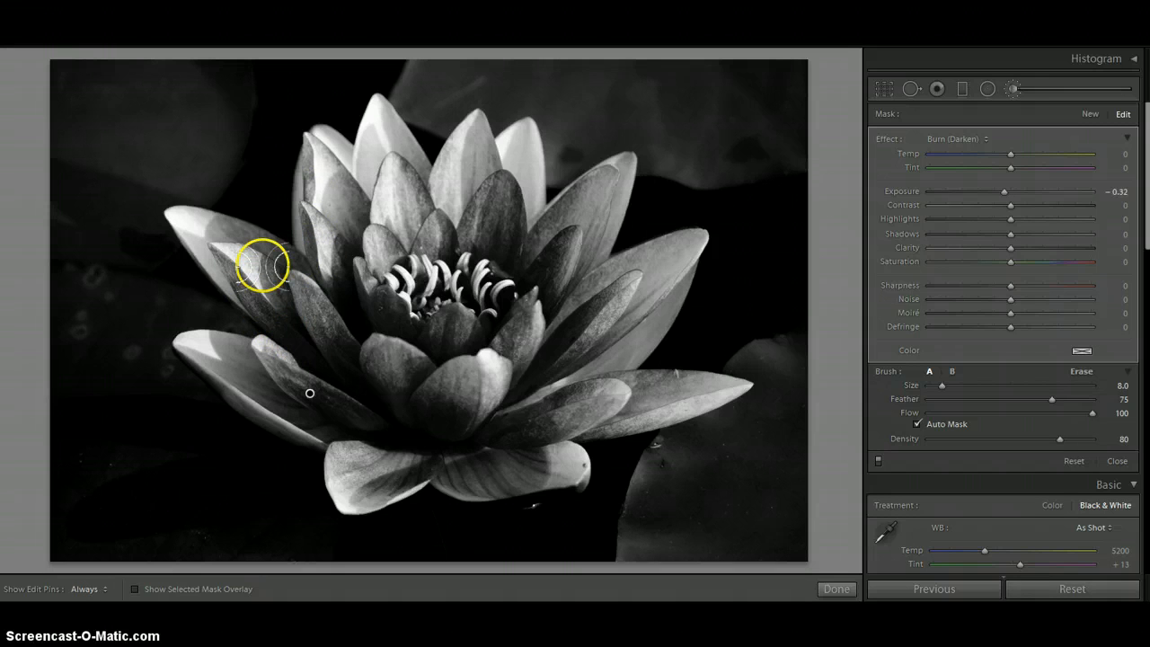
{"action": "key", "text": "h"}
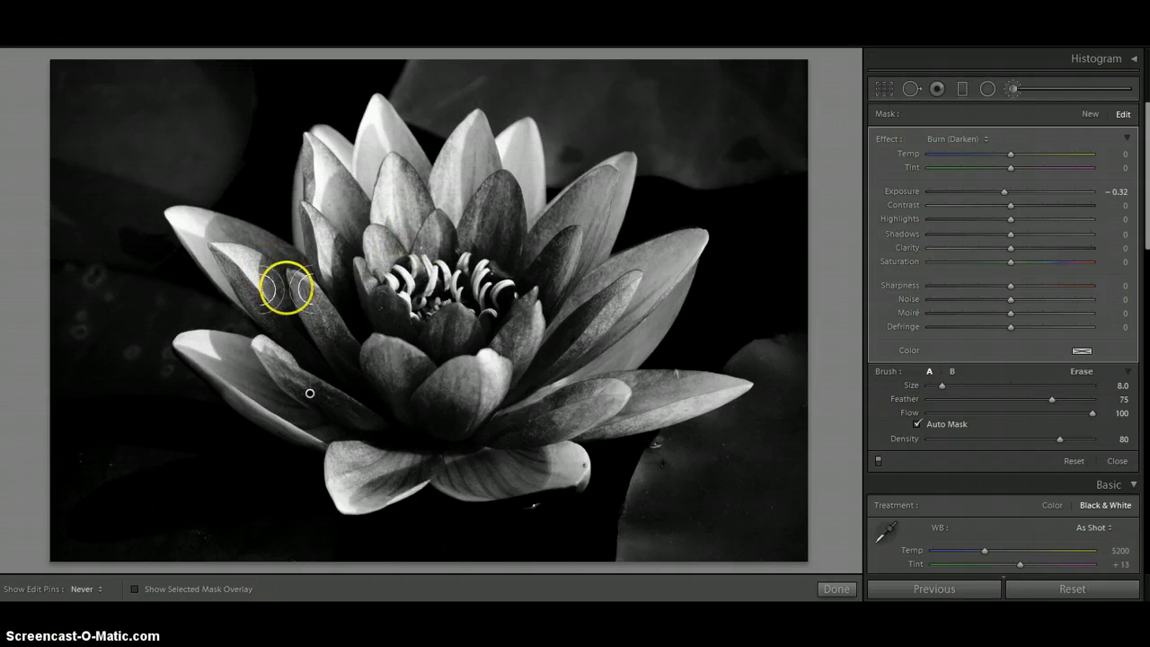
{"action": "mouse_move", "coordinate": [286, 288]}
{"action": "left_mouse_down"}
{"action": "mouse_move", "coordinate": [307, 328]}
{"action": "mouse_move", "coordinate": [309, 298]}
{"action": "mouse_move", "coordinate": [445, 257]}
{"action": "mouse_move", "coordinate": [313, 302]}
{"action": "mouse_move", "coordinate": [339, 350]}
{"action": "left_mouse_up"}
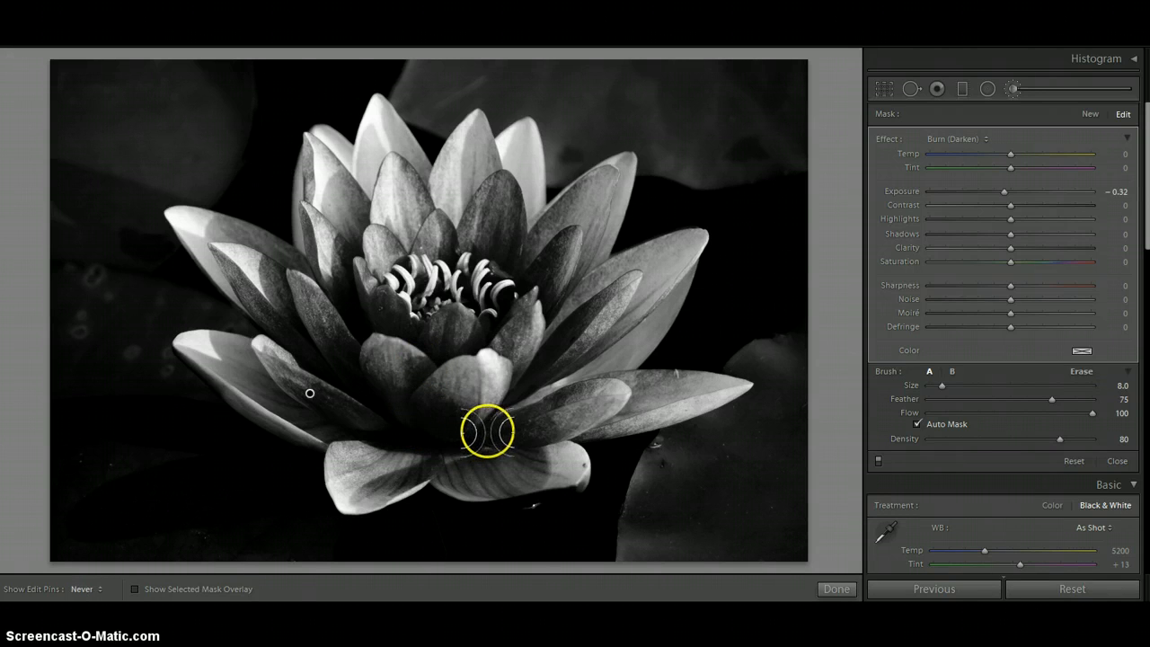
Burn the shadowed petals between the flower's centre and its right side
{"action": "key", "text": "h"}
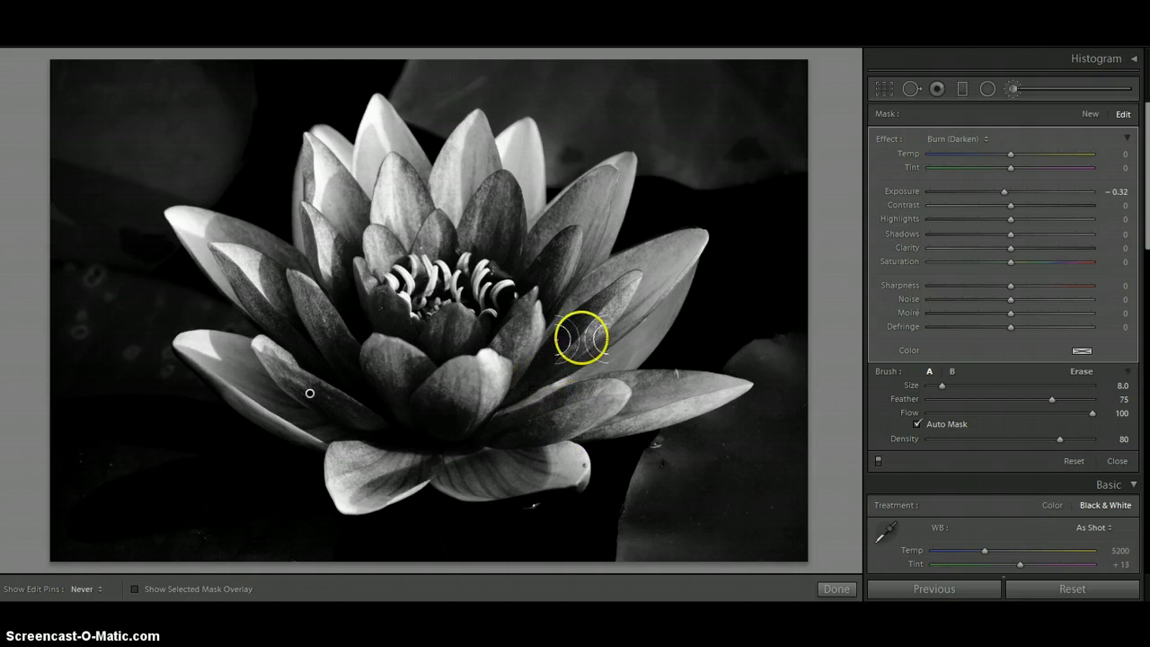
{"action": "key", "text": "h"}
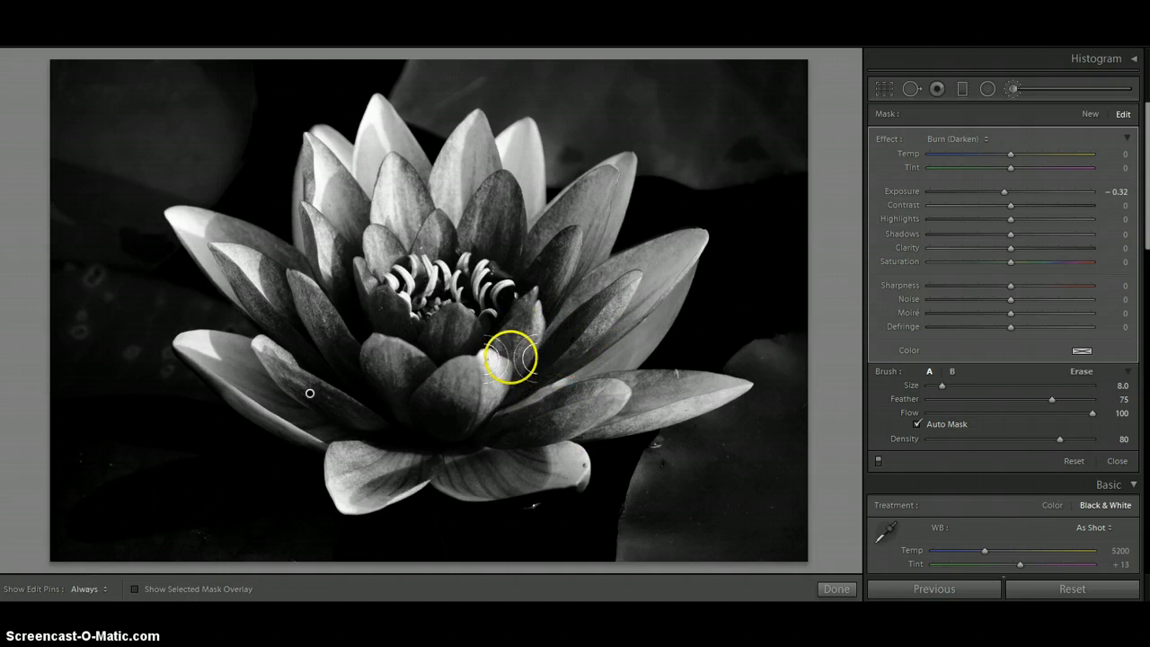
{"action": "key", "text": "h"}
{"action": "key", "text": "h"}
{"action": "key", "text": "h"}
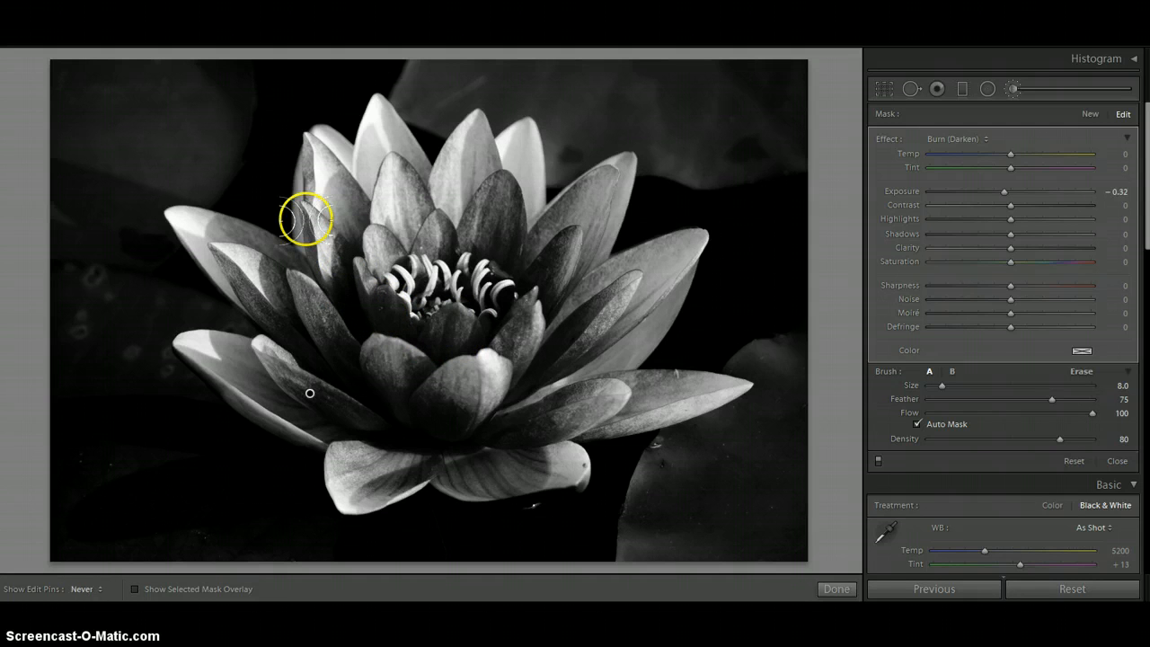
Burn the shadows of the upper-left petals, the area around the stamens and the underside of the lower-right petals
{"action": "key", "text": "h"}
{"action": "key", "text": "h"}
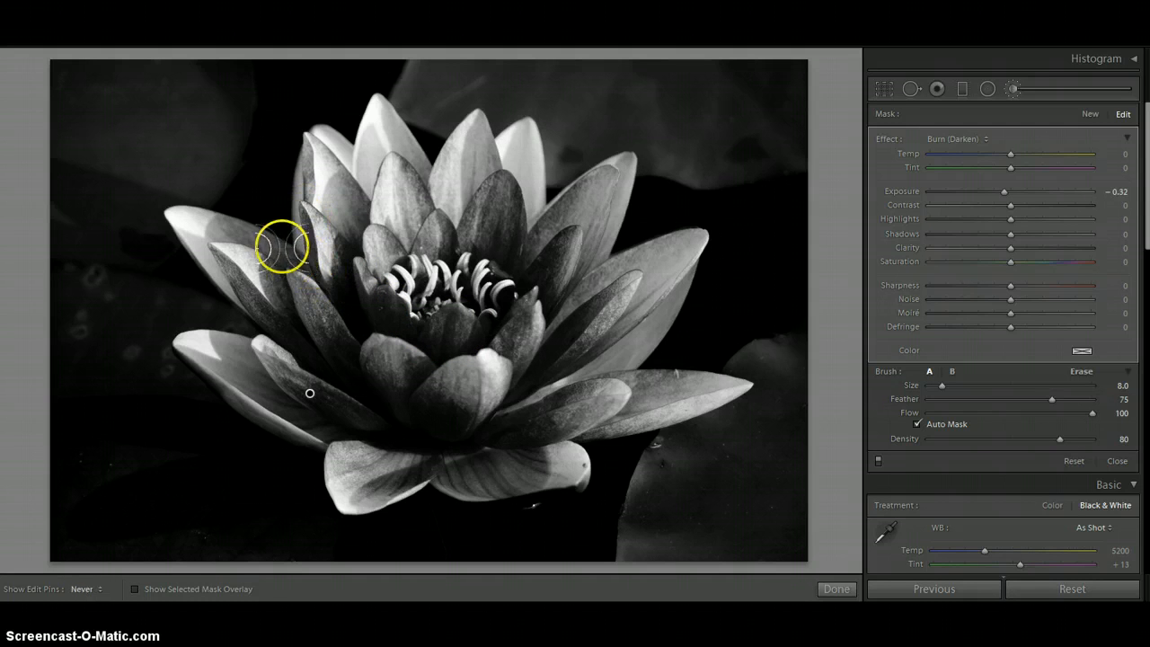
{"action": "key", "text": "h"}
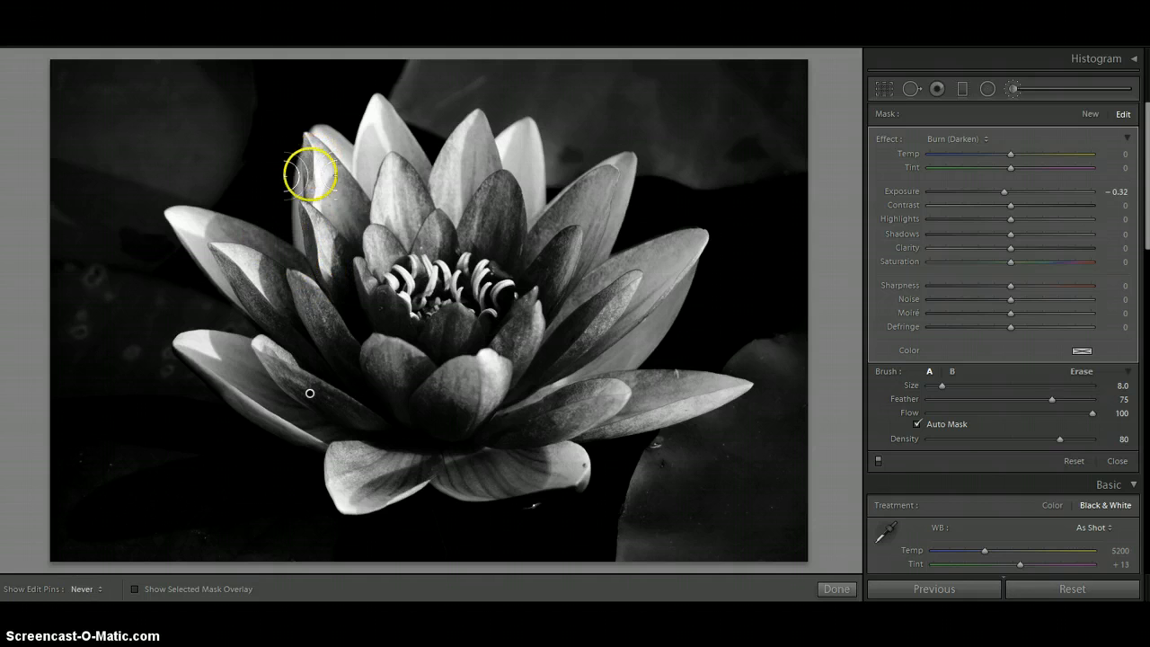
{"action": "key", "text": "h"}
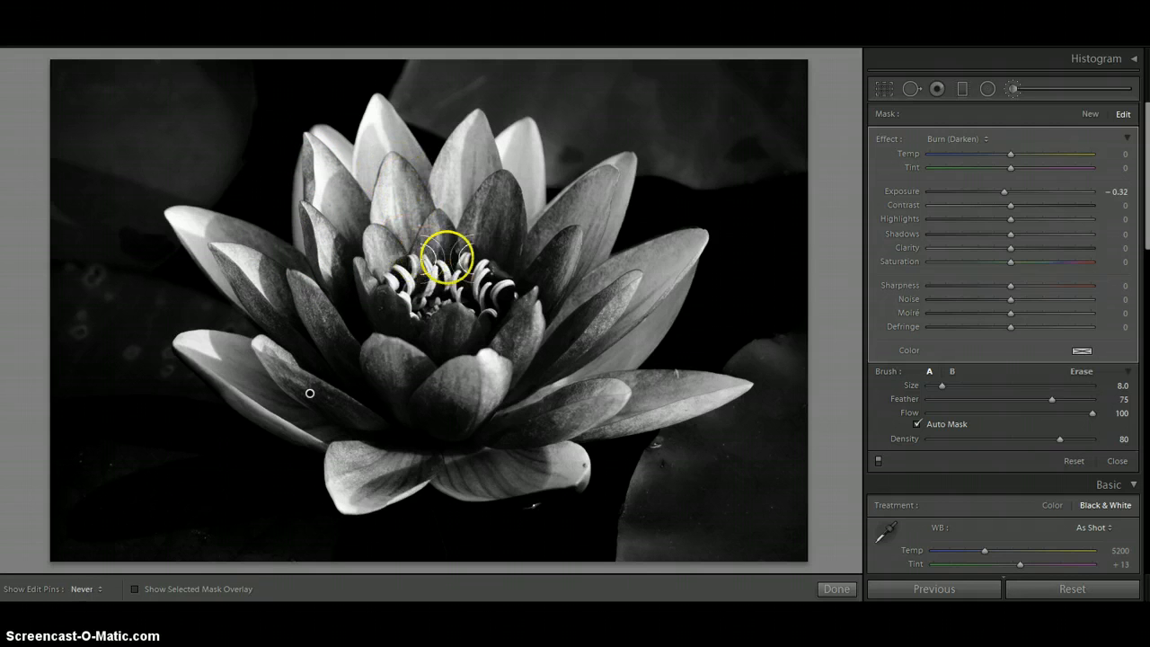
{"action": "key", "text": "h"}
{"action": "key", "text": "h"}
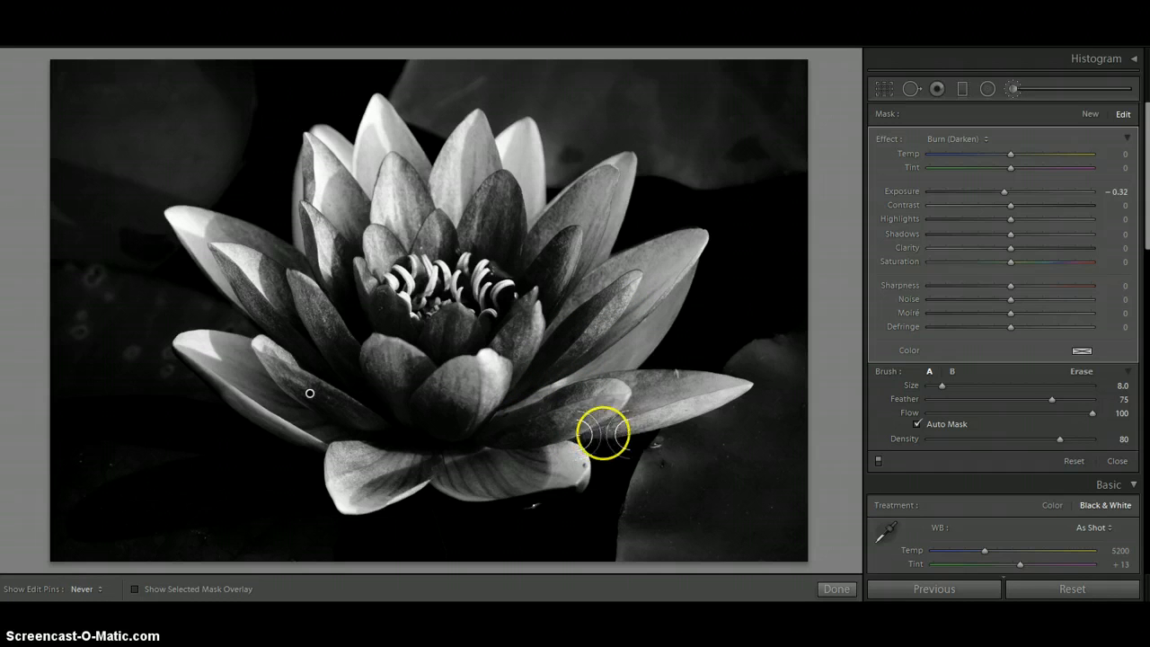
{"action": "key", "text": "h"}
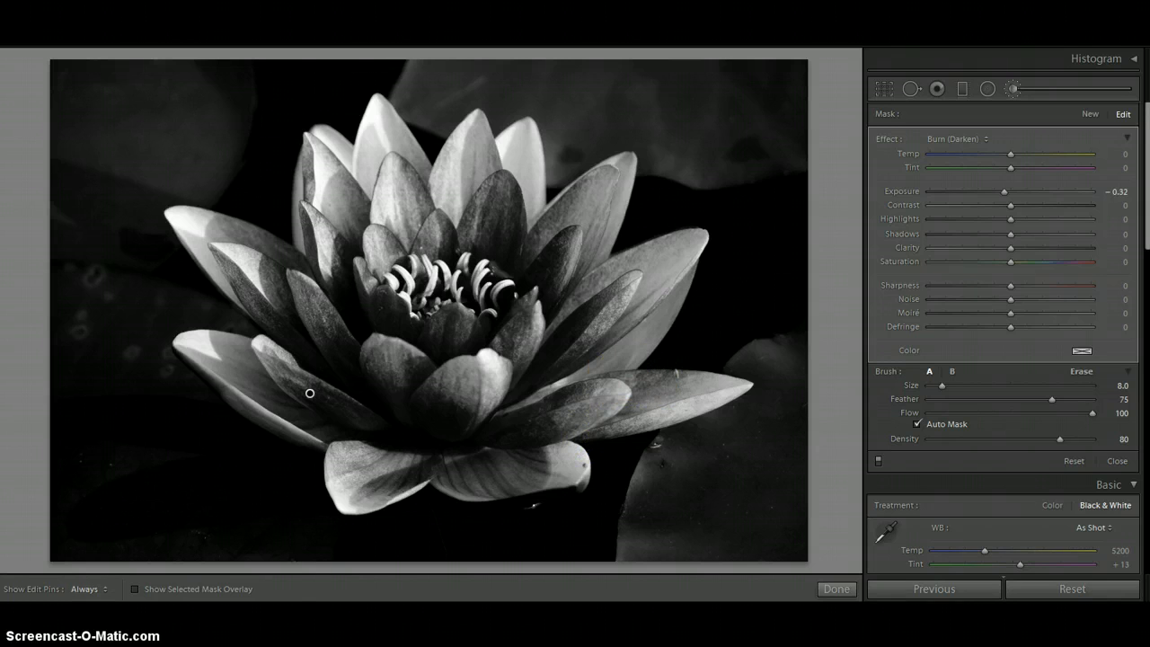
Switch to the finished version and examine the coverage and Exposure settings of its burn mask and its brightening mask
{"action": "left_click", "coordinate": [934, 588]}
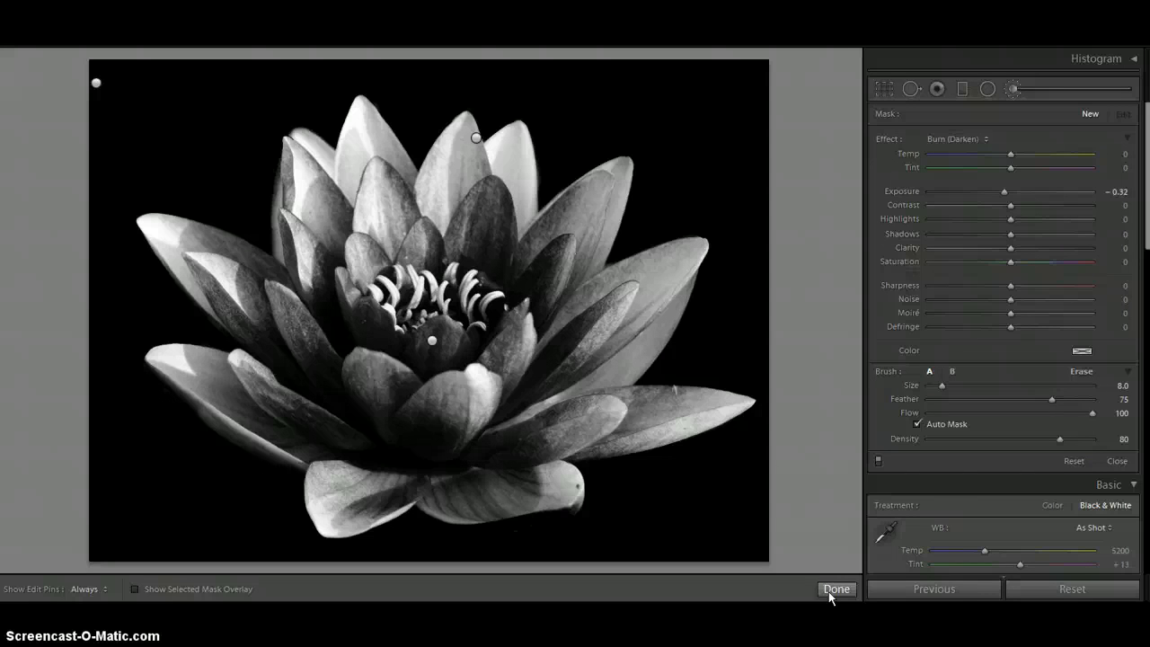
{"action": "left_click", "coordinate": [432, 341]}
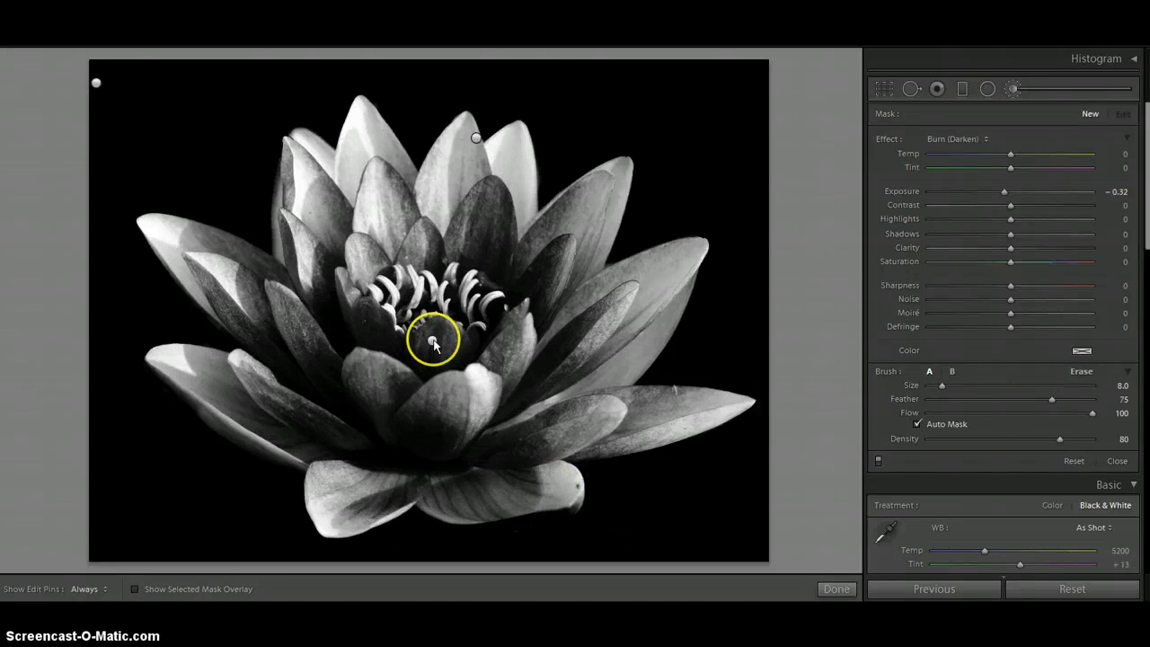
{"action": "mouse_move", "coordinate": [432, 342]}
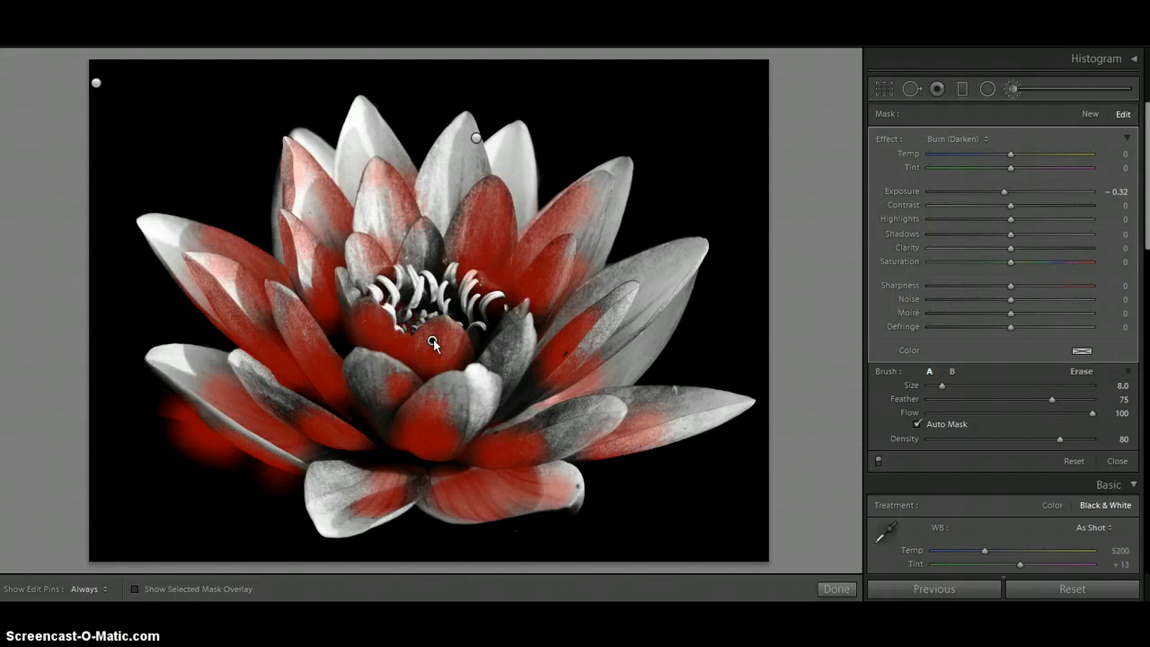
{"action": "mouse_move", "coordinate": [432, 344]}
{"action": "left_mouse_down"}
{"action": "mouse_move", "coordinate": [439, 249]}
{"action": "mouse_move", "coordinate": [560, 109]}
{"action": "left_mouse_up"}
{"action": "left_click", "coordinate": [476, 138]}
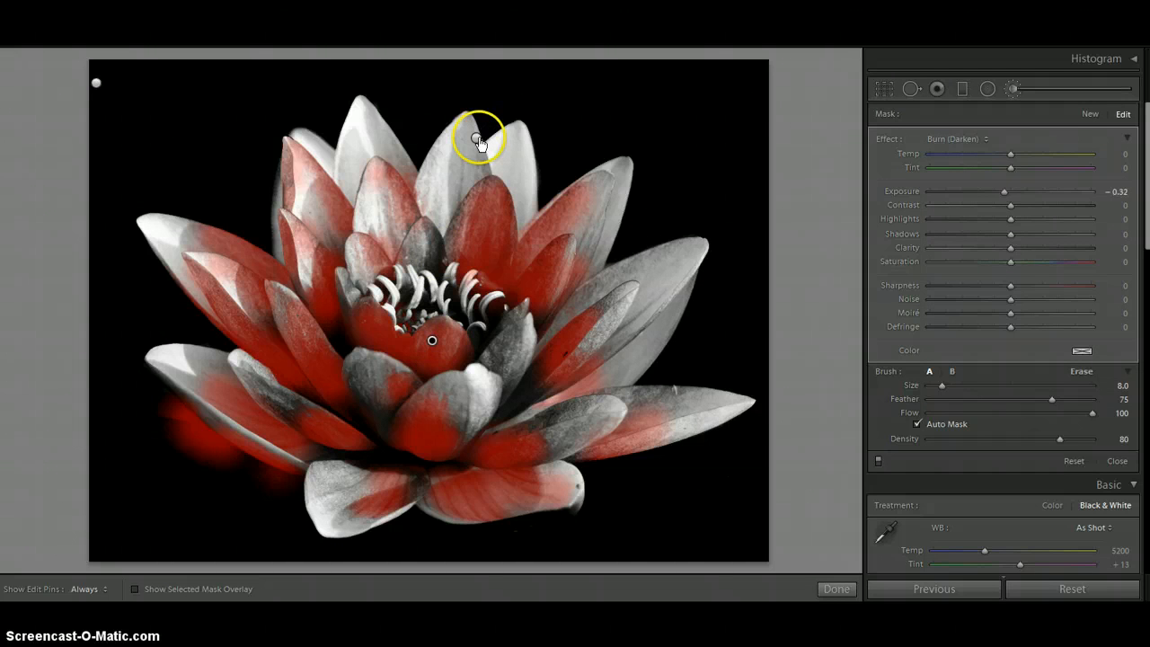
{"action": "mouse_move", "coordinate": [476, 138]}
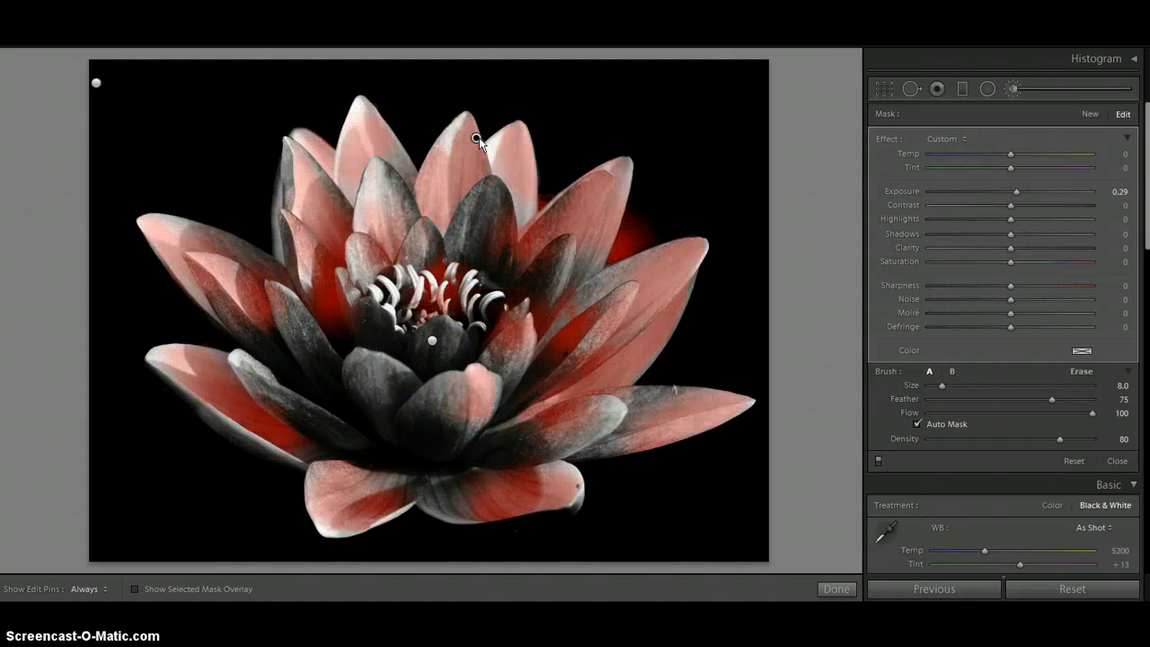
{"action": "left_click_drag", "start_coordinate": [476, 138], "coordinate": [473, 137]}
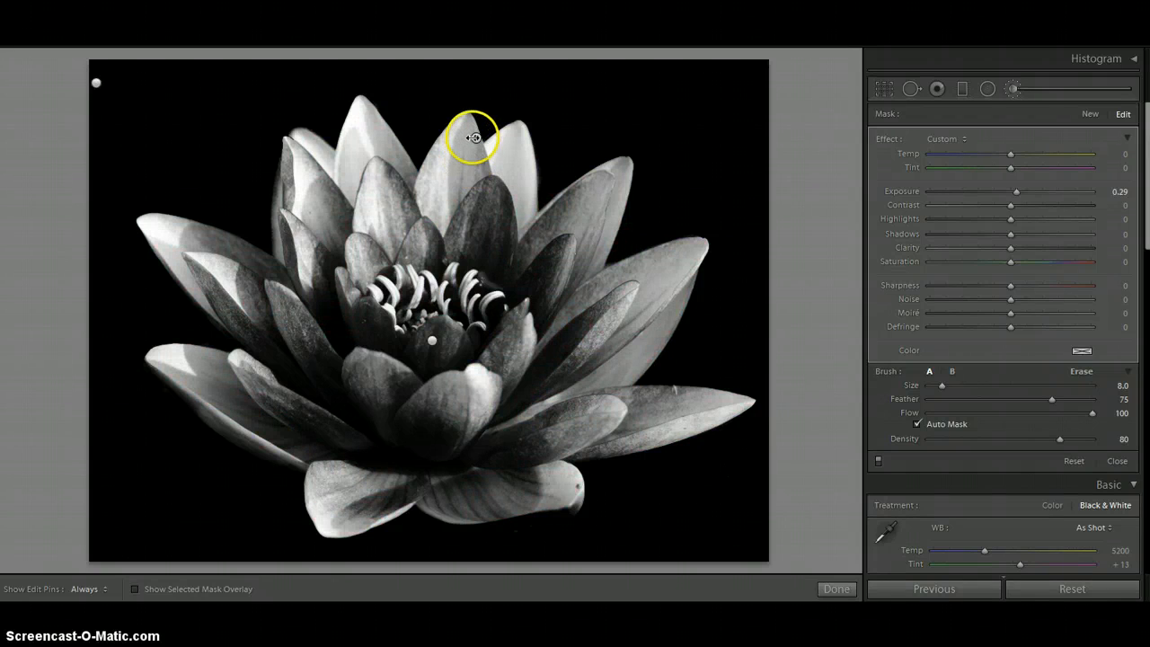
{"action": "mouse_move", "coordinate": [473, 138]}
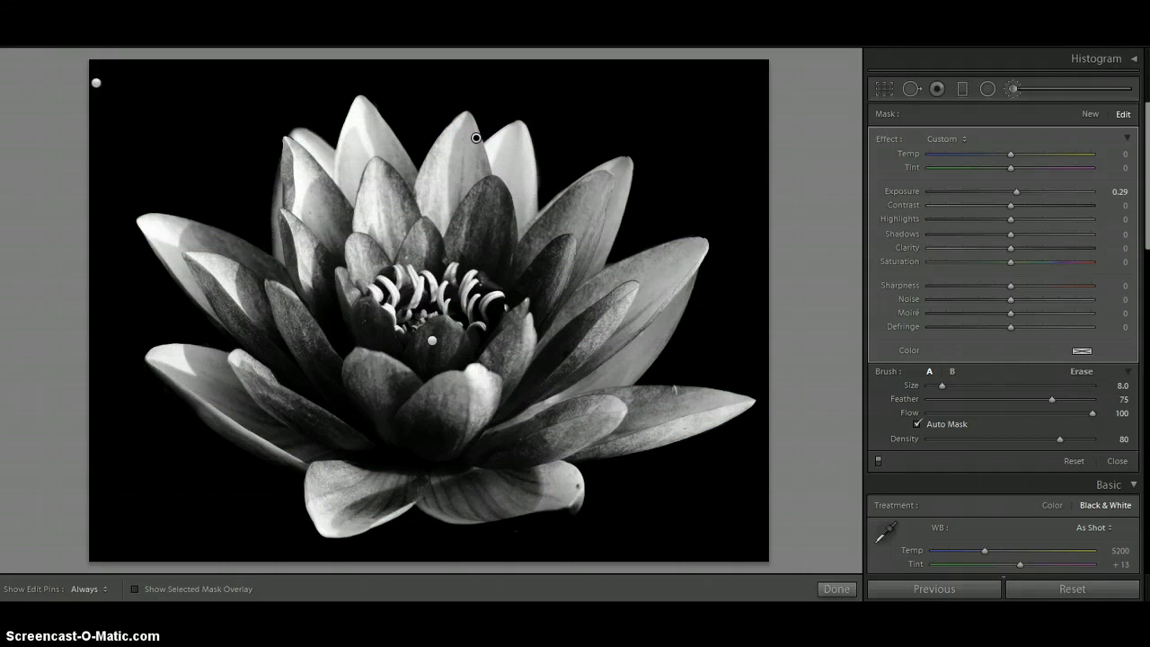
Return to the working photo and set up a new Adjustment Brush mask with Exposure 0.29
{"action": "left_click", "coordinate": [934, 588]}
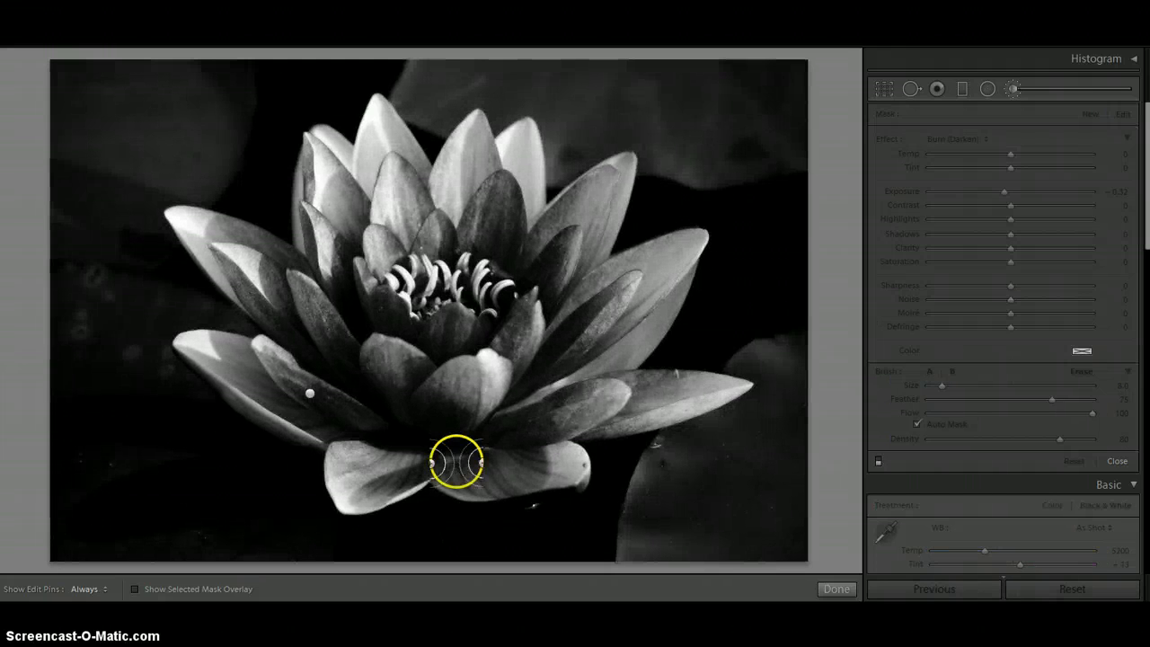
{"action": "left_click", "coordinate": [378, 183]}
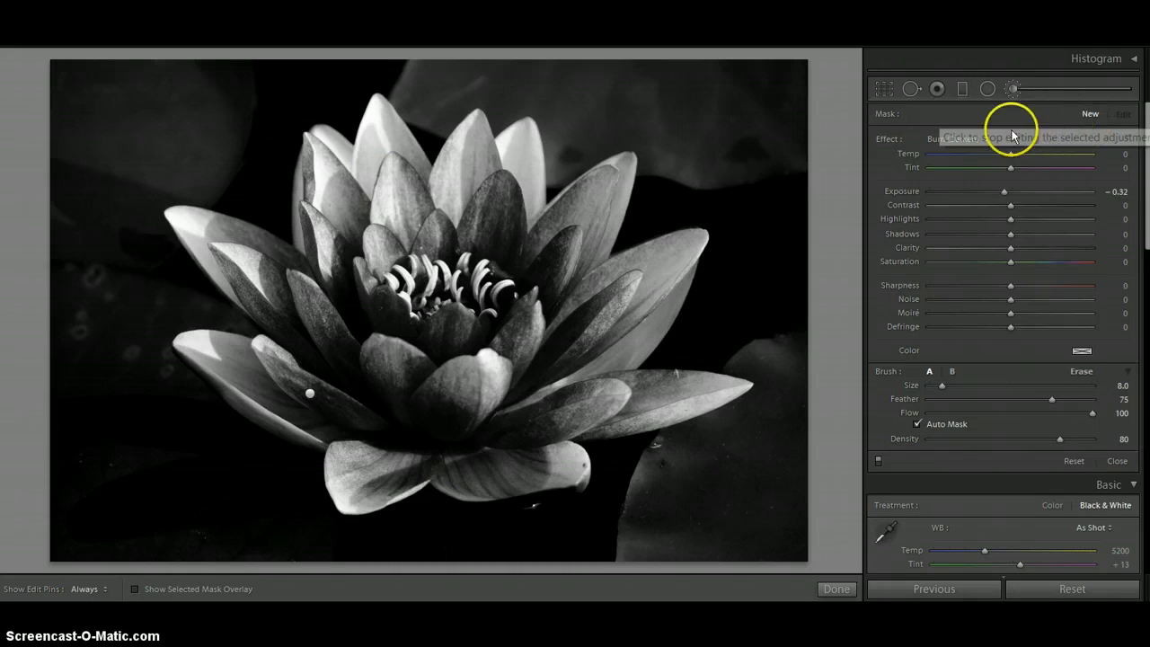
{"action": "left_click_drag", "start_coordinate": [1004, 198], "coordinate": [1017, 197]}
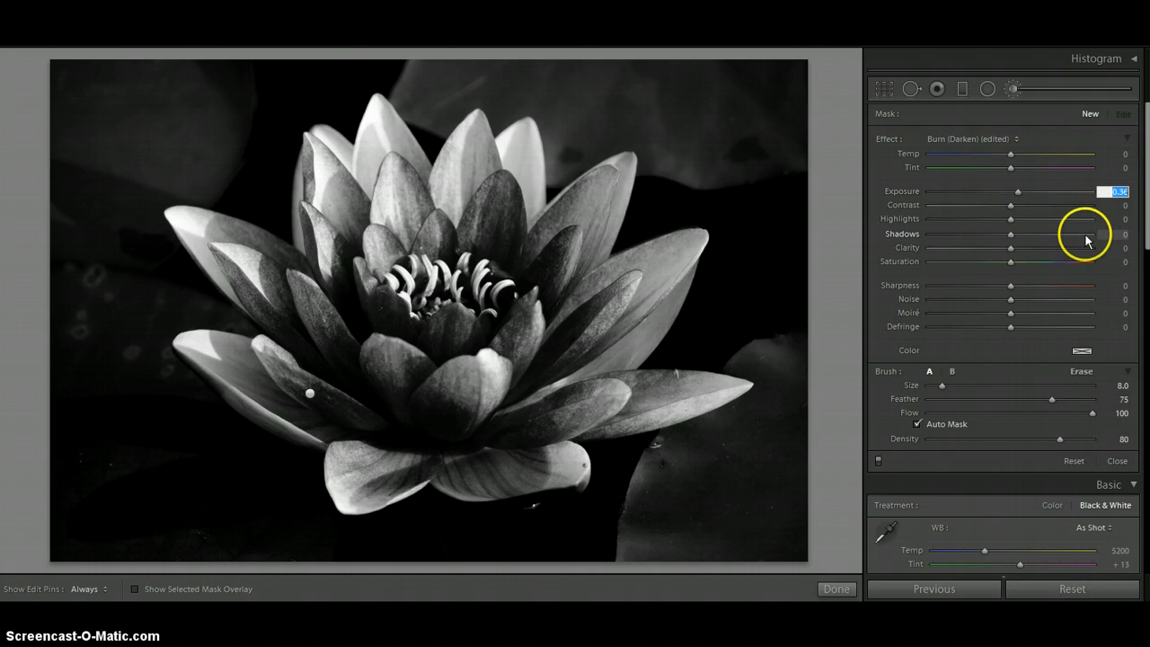
{"action": "key", "text": "BackSpace"}
{"action": "type", "text": ".25"}
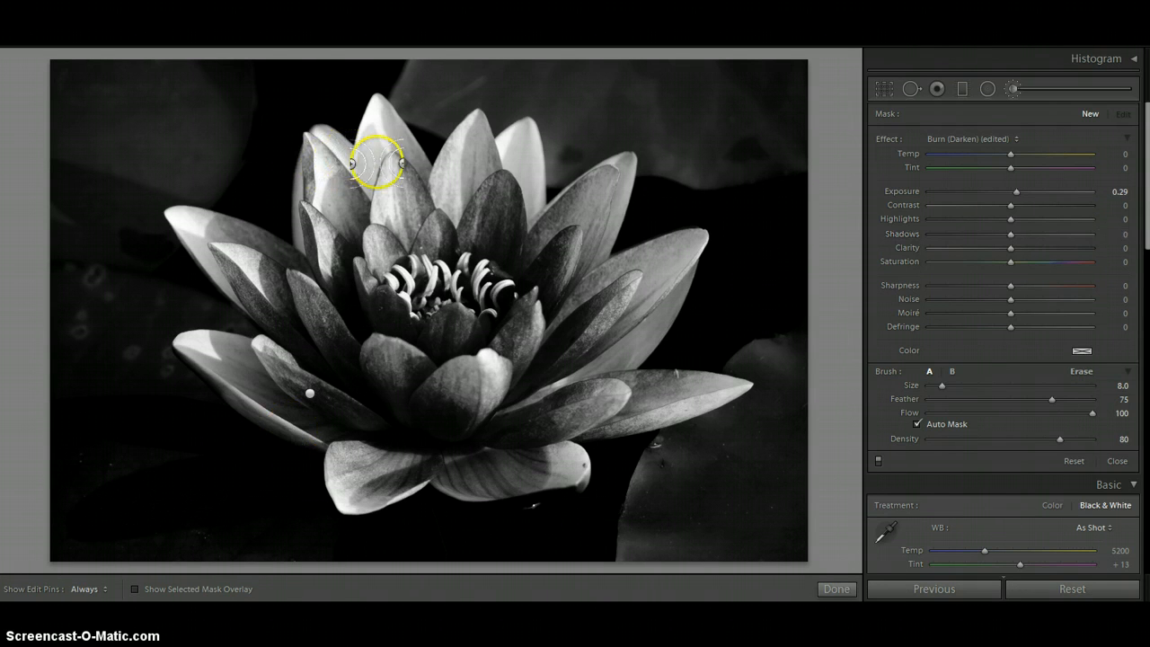
Brighten the upper petals and the long lower-right petal by painting them with the new mask
{"action": "left_click", "coordinate": [372, 108]}
{"action": "key", "text": "h"}
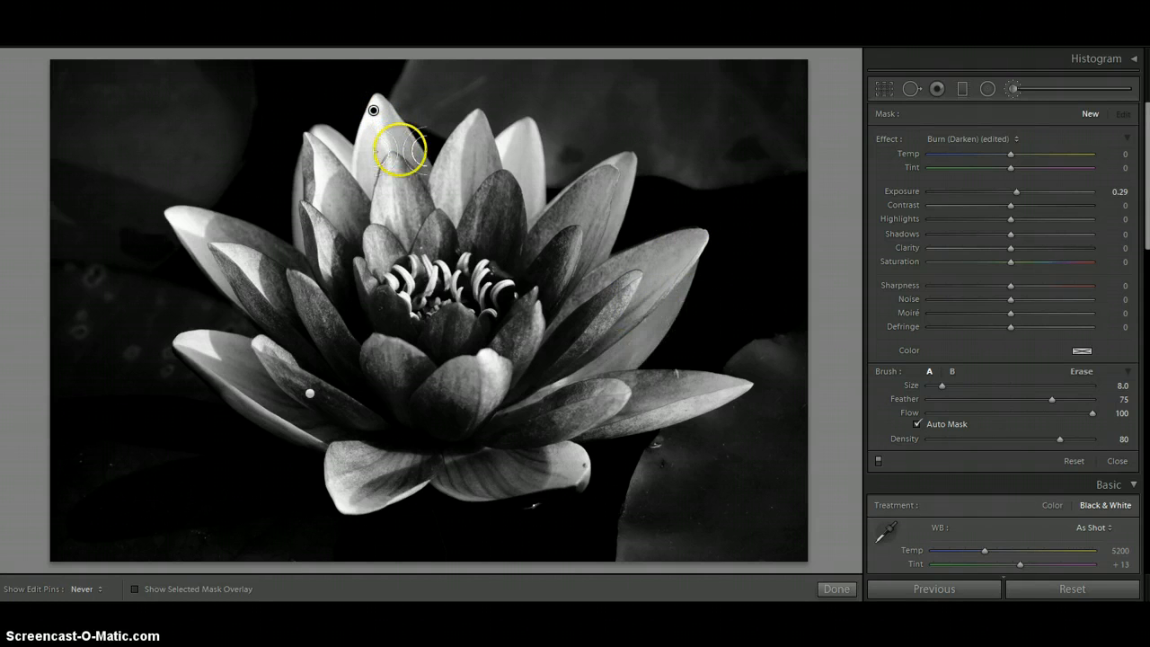
{"action": "left_click", "coordinate": [696, 404]}
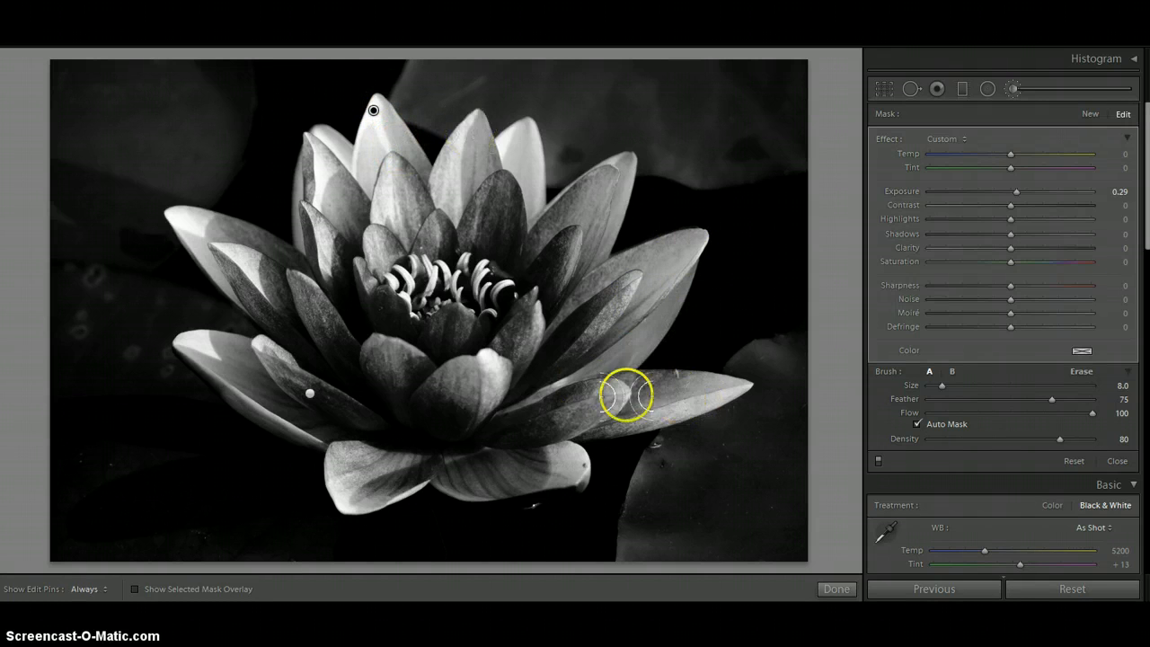
{"action": "key", "text": "h"}
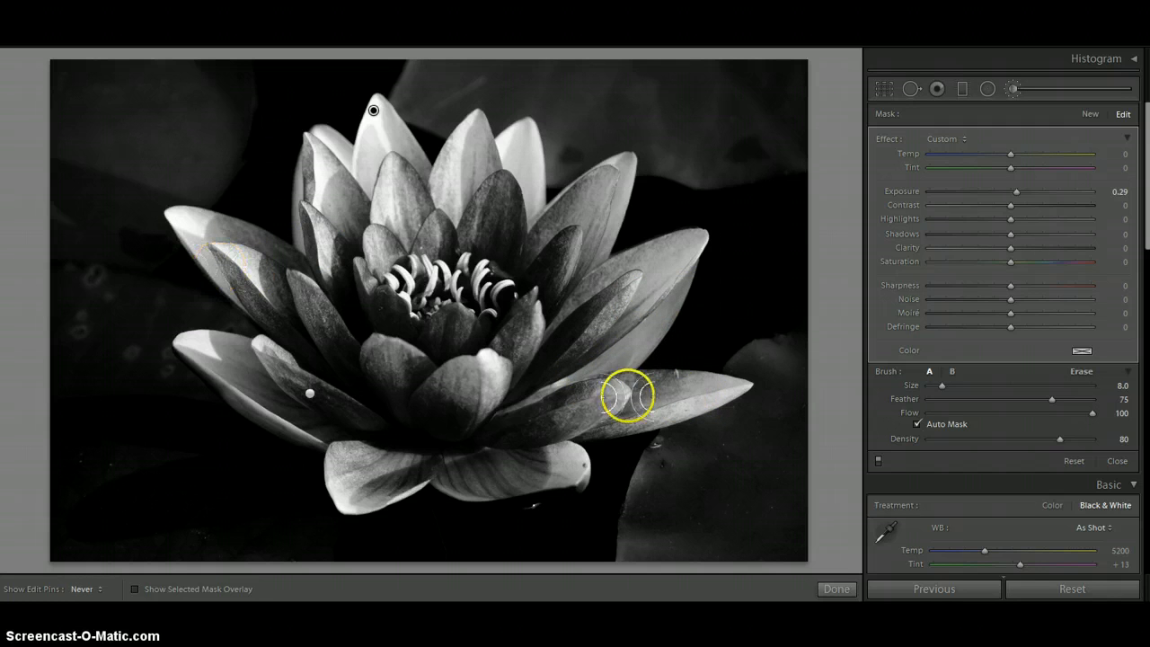
{"action": "key", "text": "h"}
{"action": "key", "text": "h"}
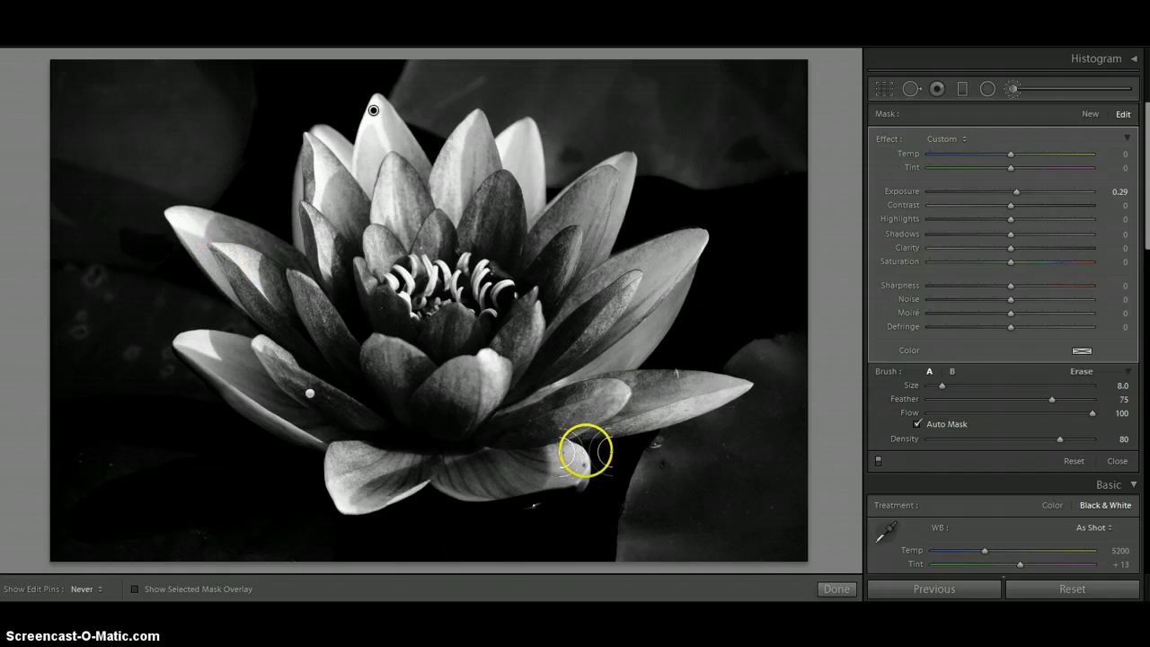
Brighten the bottom petals and the tips and edges of the left petals with the same mask
{"action": "key", "text": "h"}
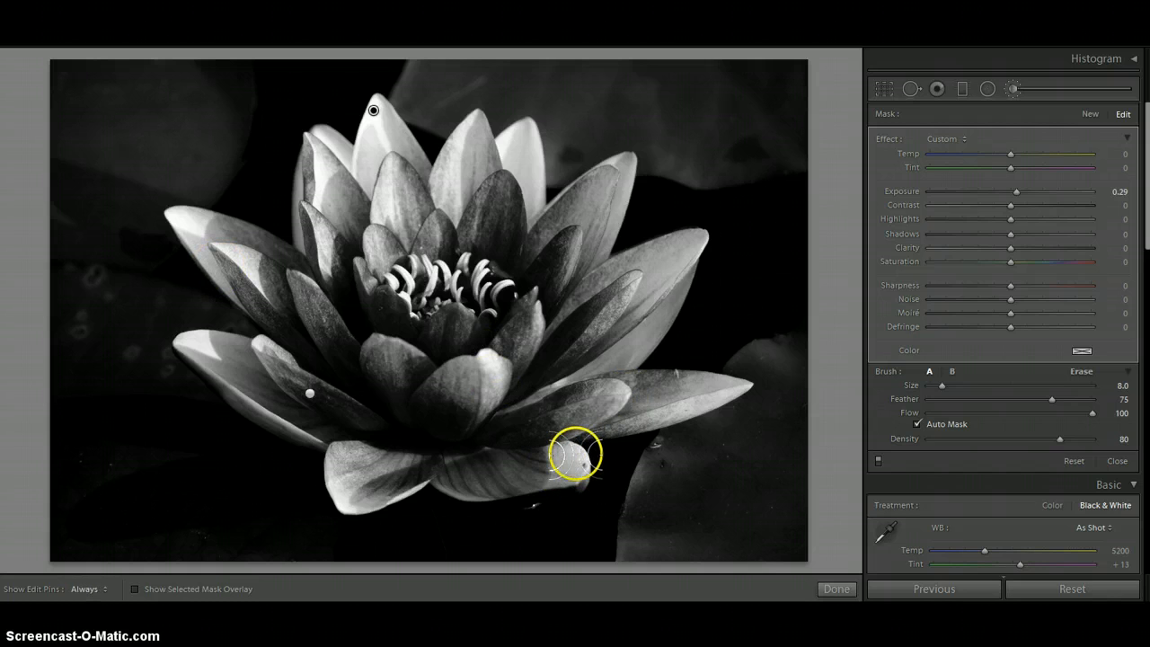
{"action": "key", "text": "h"}
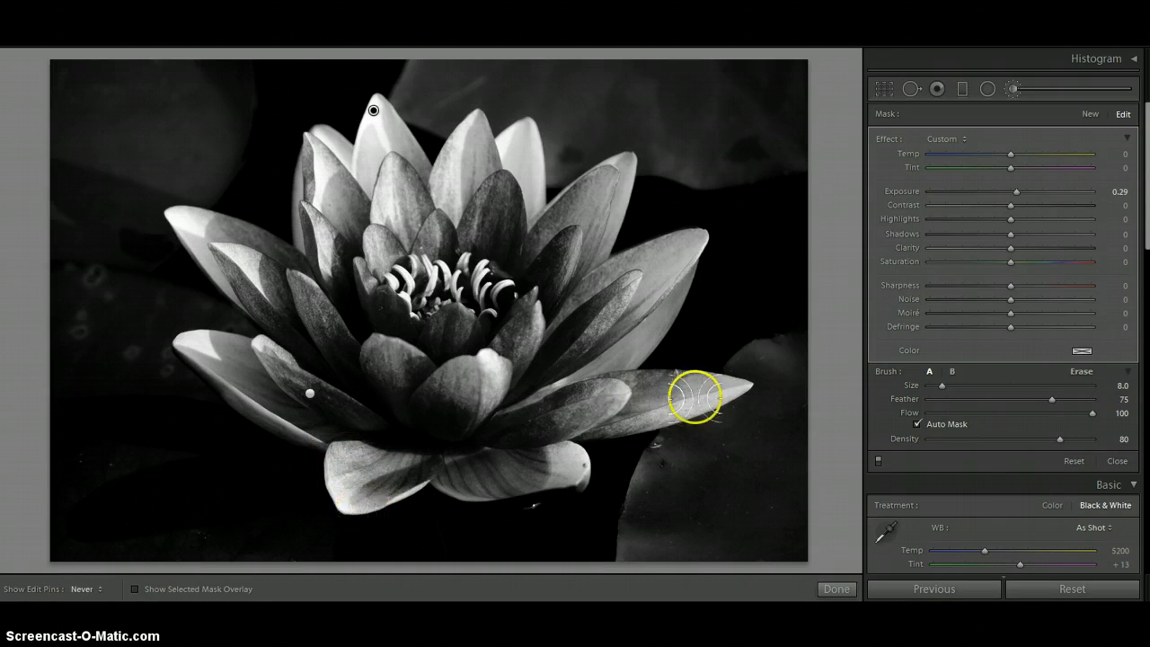
{"action": "key", "text": "h"}
{"action": "key", "text": "h"}
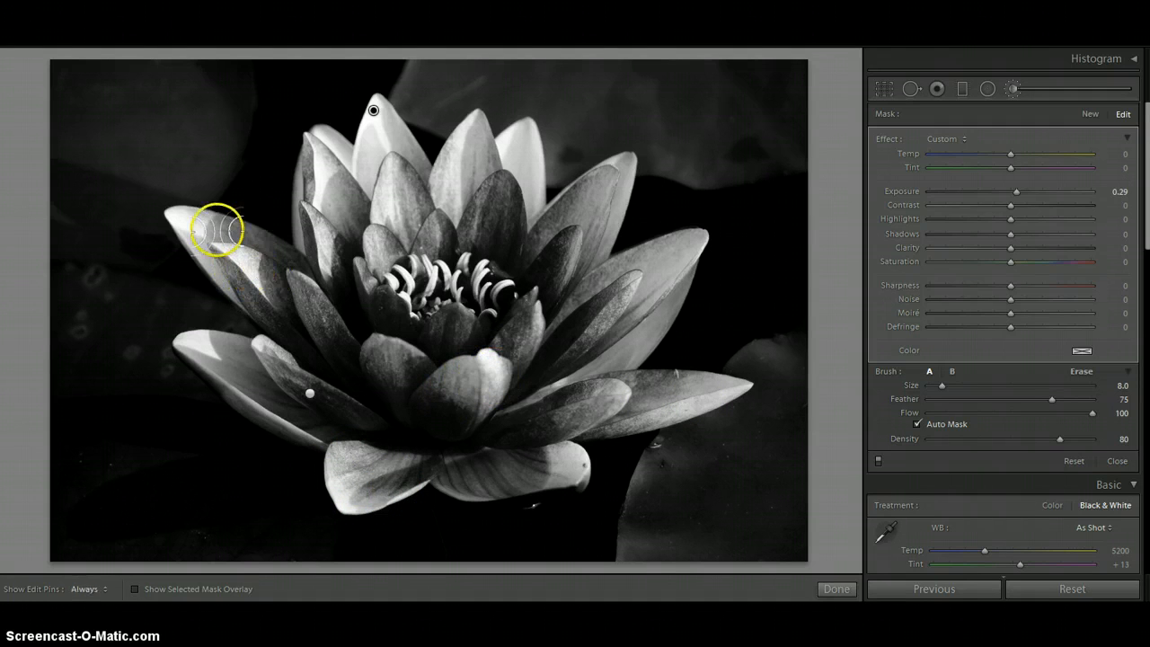
{"action": "key", "text": "h"}
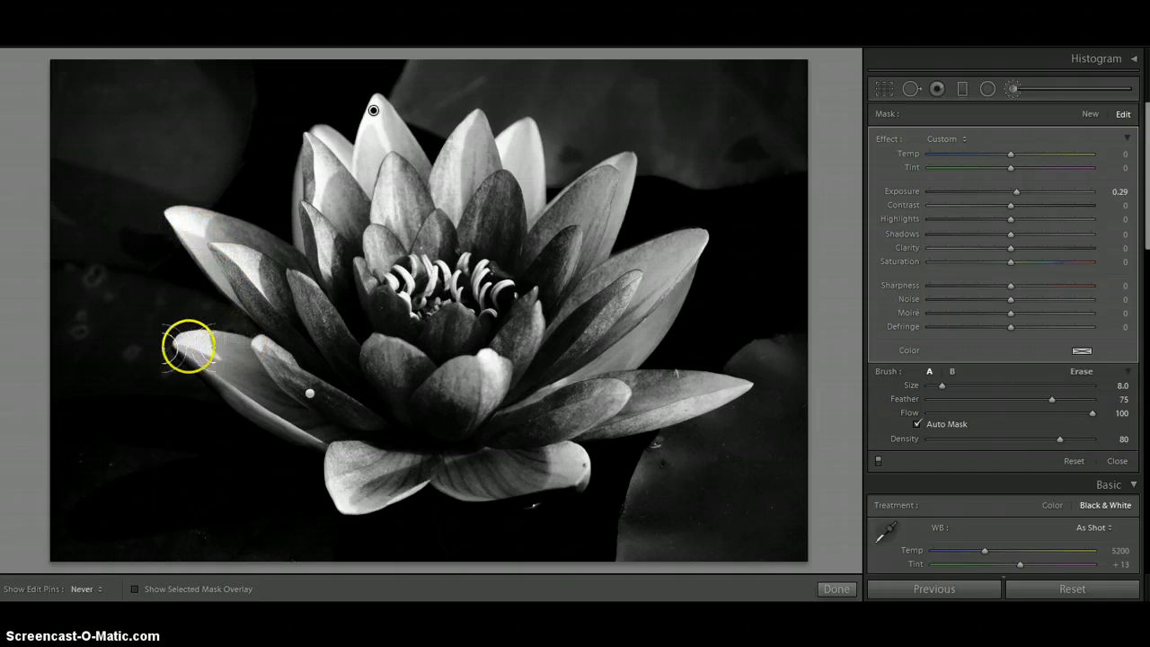
{"action": "mouse_move", "coordinate": [188, 346]}
{"action": "left_mouse_down"}
{"action": "mouse_move", "coordinate": [324, 437]}
{"action": "mouse_move", "coordinate": [263, 363]}
{"action": "mouse_move", "coordinate": [309, 371]}
{"action": "mouse_move", "coordinate": [397, 199]}
{"action": "mouse_move", "coordinate": [393, 187]}
{"action": "mouse_move", "coordinate": [391, 235]}
{"action": "mouse_move", "coordinate": [316, 160]}
{"action": "mouse_move", "coordinate": [329, 224]}
{"action": "mouse_move", "coordinate": [324, 190]}
{"action": "mouse_move", "coordinate": [355, 228]}
{"action": "mouse_move", "coordinate": [324, 241]}
{"action": "mouse_move", "coordinate": [329, 269]}
{"action": "mouse_move", "coordinate": [245, 262]}
{"action": "mouse_move", "coordinate": [271, 294]}
{"action": "mouse_move", "coordinate": [190, 229]}
{"action": "mouse_move", "coordinate": [221, 266]}
{"action": "left_mouse_up"}
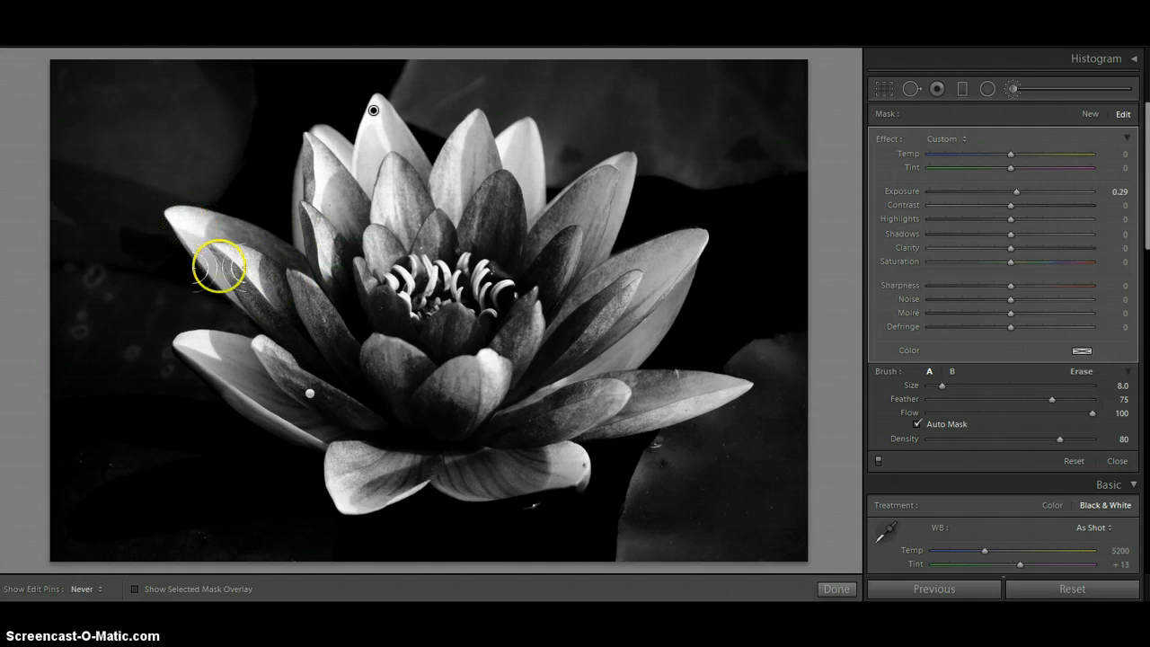
{"action": "mouse_move", "coordinate": [245, 306]}
{"action": "left_mouse_down"}
{"action": "mouse_move", "coordinate": [489, 355]}
{"action": "mouse_move", "coordinate": [488, 402]}
{"action": "mouse_move", "coordinate": [623, 390]}
{"action": "mouse_move", "coordinate": [671, 412]}
{"action": "mouse_move", "coordinate": [649, 420]}
{"action": "mouse_move", "coordinate": [701, 392]}
{"action": "mouse_move", "coordinate": [636, 406]}
{"action": "mouse_move", "coordinate": [706, 385]}
{"action": "mouse_move", "coordinate": [653, 398]}
{"action": "mouse_move", "coordinate": [698, 397]}
{"action": "left_mouse_up"}
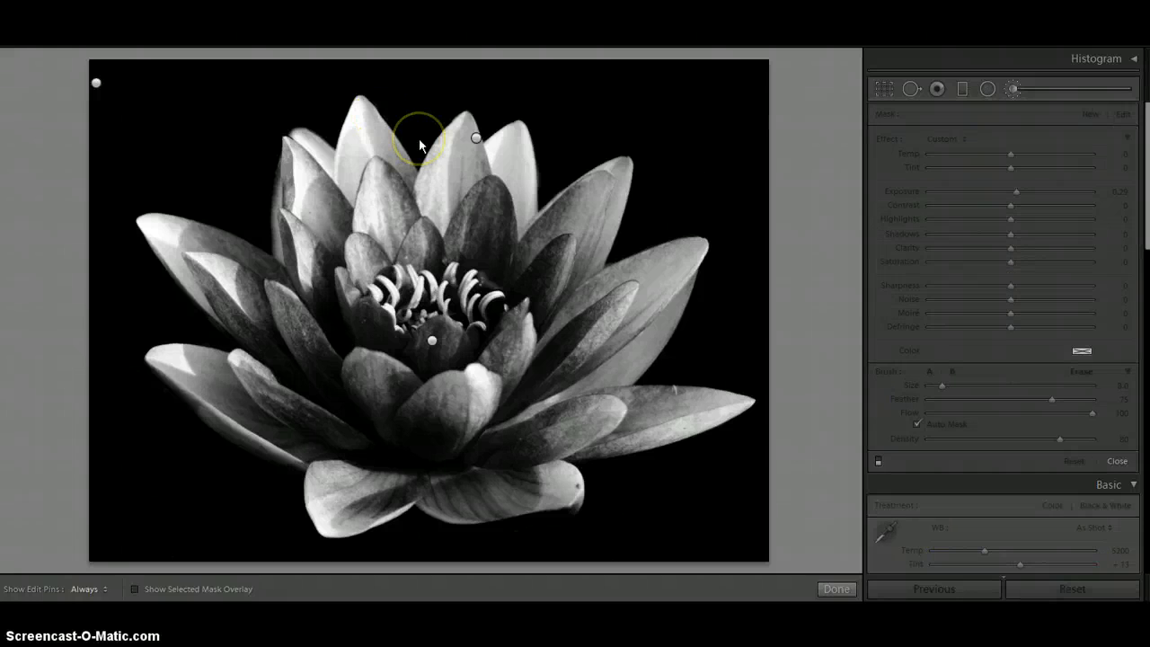
Check the finished version's background mask, then paint the upper-left background with a new mask at Exposure -4.00
{"action": "left_click", "coordinate": [97, 84]}
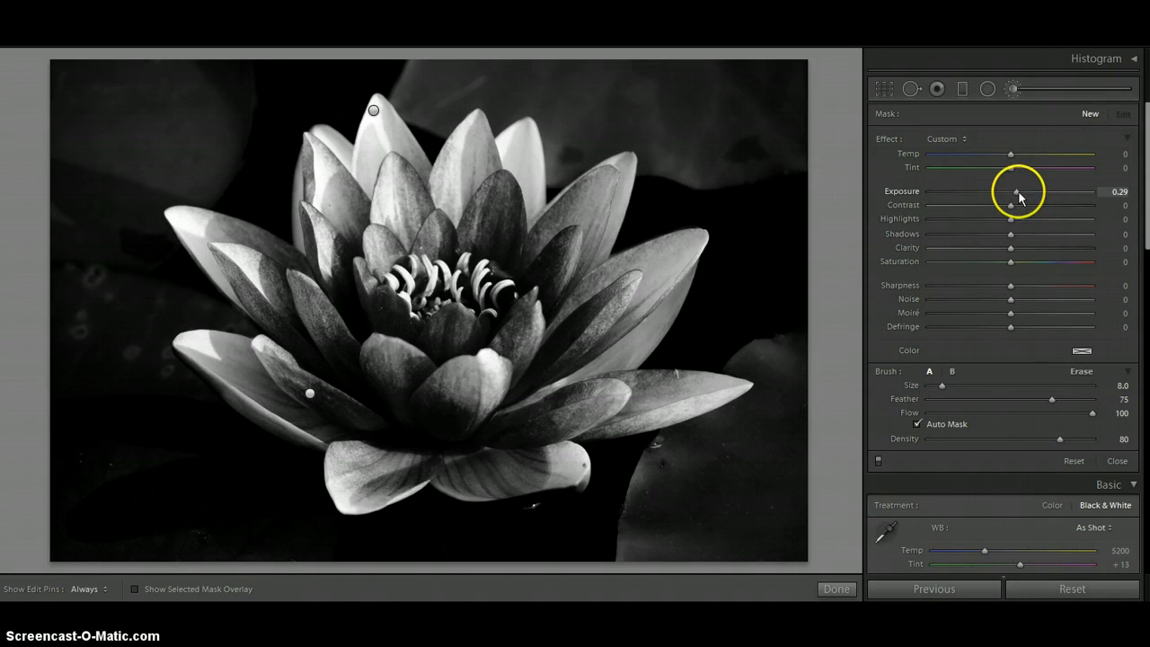
{"action": "left_click_drag", "start_coordinate": [1018, 191], "coordinate": [828, 187]}
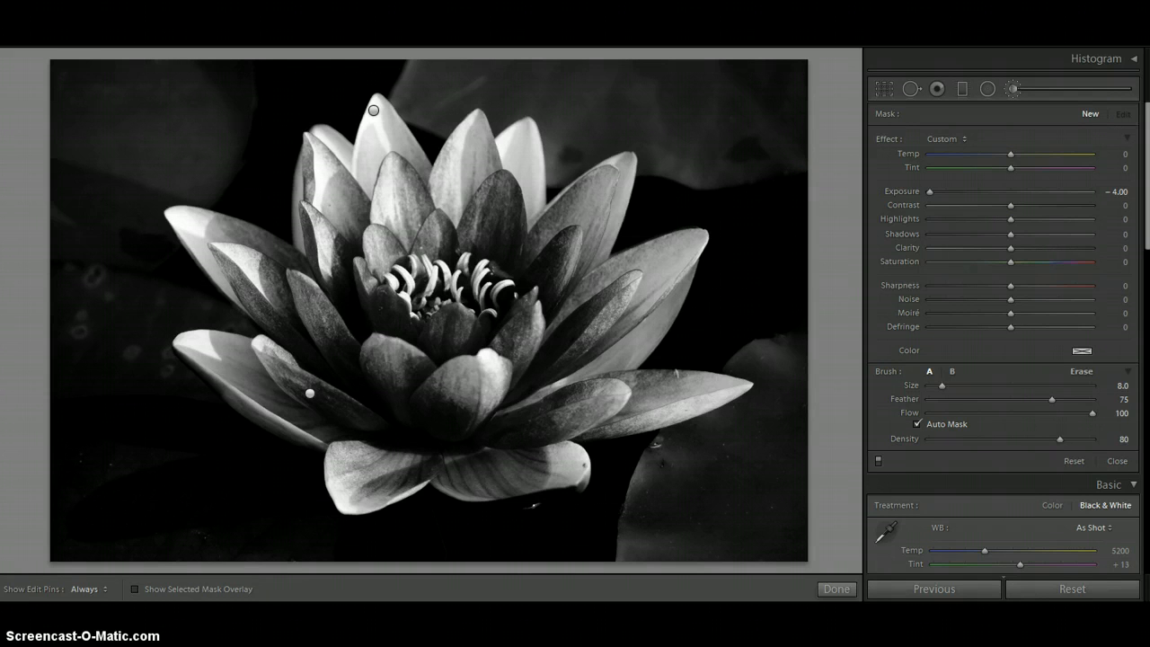
{"action": "mouse_move", "coordinate": [65, 72]}
{"action": "left_mouse_down"}
{"action": "mouse_move", "coordinate": [51, 158]}
{"action": "mouse_move", "coordinate": [74, 182]}
{"action": "mouse_move", "coordinate": [82, 102]}
{"action": "mouse_move", "coordinate": [59, 169]}
{"action": "mouse_move", "coordinate": [99, 128]}
{"action": "mouse_move", "coordinate": [64, 114]}
{"action": "mouse_move", "coordinate": [66, 90]}
{"action": "mouse_move", "coordinate": [107, 107]}
{"action": "mouse_move", "coordinate": [67, 81]}
{"action": "mouse_move", "coordinate": [106, 160]}
{"action": "mouse_move", "coordinate": [68, 200]}
{"action": "mouse_move", "coordinate": [90, 101]}
{"action": "mouse_move", "coordinate": [90, 183]}
{"action": "mouse_move", "coordinate": [104, 63]}
{"action": "mouse_move", "coordinate": [101, 223]}
{"action": "mouse_move", "coordinate": [129, 124]}
{"action": "mouse_move", "coordinate": [153, 97]}
{"action": "mouse_move", "coordinate": [131, 124]}
{"action": "mouse_move", "coordinate": [137, 174]}
{"action": "mouse_move", "coordinate": [146, 109]}
{"action": "mouse_move", "coordinate": [177, 87]}
{"action": "mouse_move", "coordinate": [157, 154]}
{"action": "mouse_move", "coordinate": [153, 62]}
{"action": "mouse_move", "coordinate": [217, 88]}
{"action": "mouse_move", "coordinate": [163, 152]}
{"action": "mouse_move", "coordinate": [154, 84]}
{"action": "mouse_move", "coordinate": [153, 144]}
{"action": "mouse_move", "coordinate": [156, 120]}
{"action": "mouse_move", "coordinate": [162, 138]}
{"action": "mouse_move", "coordinate": [259, 138]}
{"action": "mouse_move", "coordinate": [162, 138]}
{"action": "mouse_move", "coordinate": [236, 182]}
{"action": "mouse_move", "coordinate": [202, 189]}
{"action": "mouse_move", "coordinate": [154, 88]}
{"action": "mouse_move", "coordinate": [213, 192]}
{"action": "mouse_move", "coordinate": [152, 97]}
{"action": "mouse_move", "coordinate": [211, 146]}
{"action": "mouse_move", "coordinate": [153, 202]}
{"action": "mouse_move", "coordinate": [137, 186]}
{"action": "mouse_move", "coordinate": [170, 98]}
{"action": "mouse_move", "coordinate": [164, 143]}
{"action": "mouse_move", "coordinate": [188, 96]}
{"action": "mouse_move", "coordinate": [180, 116]}
{"action": "mouse_move", "coordinate": [184, 78]}
{"action": "mouse_move", "coordinate": [218, 87]}
{"action": "mouse_move", "coordinate": [218, 120]}
{"action": "mouse_move", "coordinate": [245, 54]}
{"action": "mouse_move", "coordinate": [244, 103]}
{"action": "mouse_move", "coordinate": [256, 77]}
{"action": "mouse_move", "coordinate": [260, 143]}
{"action": "mouse_move", "coordinate": [231, 171]}
{"action": "mouse_move", "coordinate": [241, 180]}
{"action": "mouse_move", "coordinate": [195, 195]}
{"action": "mouse_move", "coordinate": [246, 201]}
{"action": "mouse_move", "coordinate": [187, 183]}
{"action": "mouse_move", "coordinate": [237, 158]}
{"action": "mouse_move", "coordinate": [200, 156]}
{"action": "mouse_move", "coordinate": [151, 203]}
{"action": "mouse_move", "coordinate": [152, 177]}
{"action": "mouse_move", "coordinate": [136, 185]}
{"action": "mouse_move", "coordinate": [77, 269]}
{"action": "mouse_move", "coordinate": [69, 187]}
{"action": "mouse_move", "coordinate": [60, 349]}
{"action": "mouse_move", "coordinate": [79, 293]}
{"action": "mouse_move", "coordinate": [79, 344]}
{"action": "left_mouse_up"}
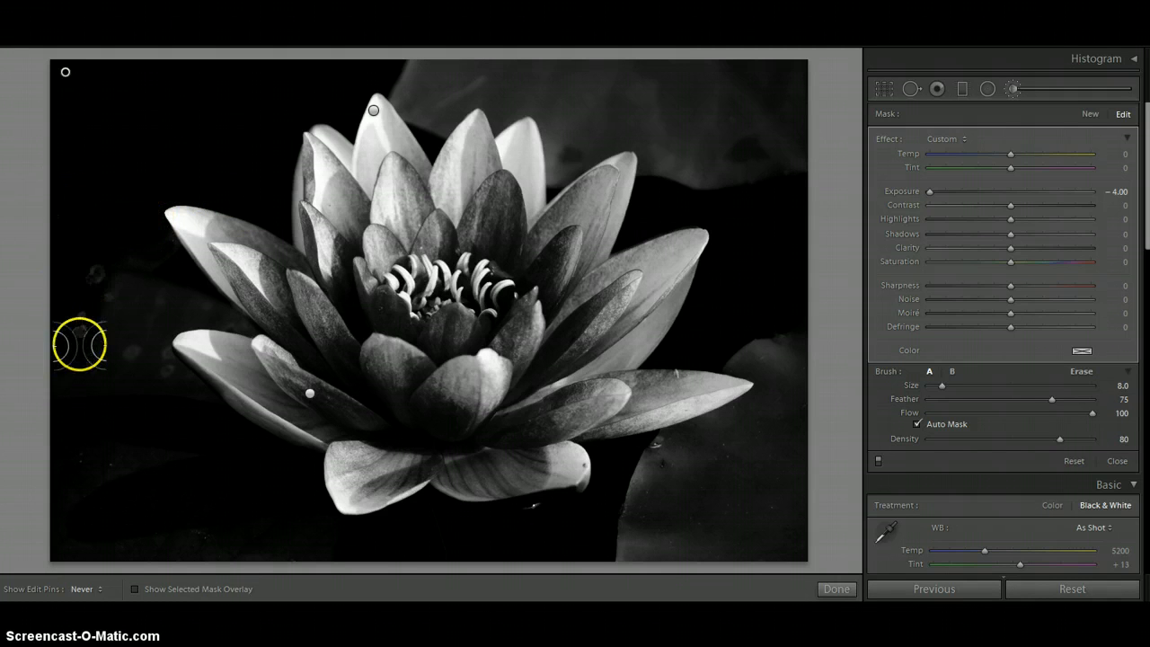
Show the selected mask overlay and darken the background down the left side to the lower-left corner
{"action": "left_click", "coordinate": [135, 589]}
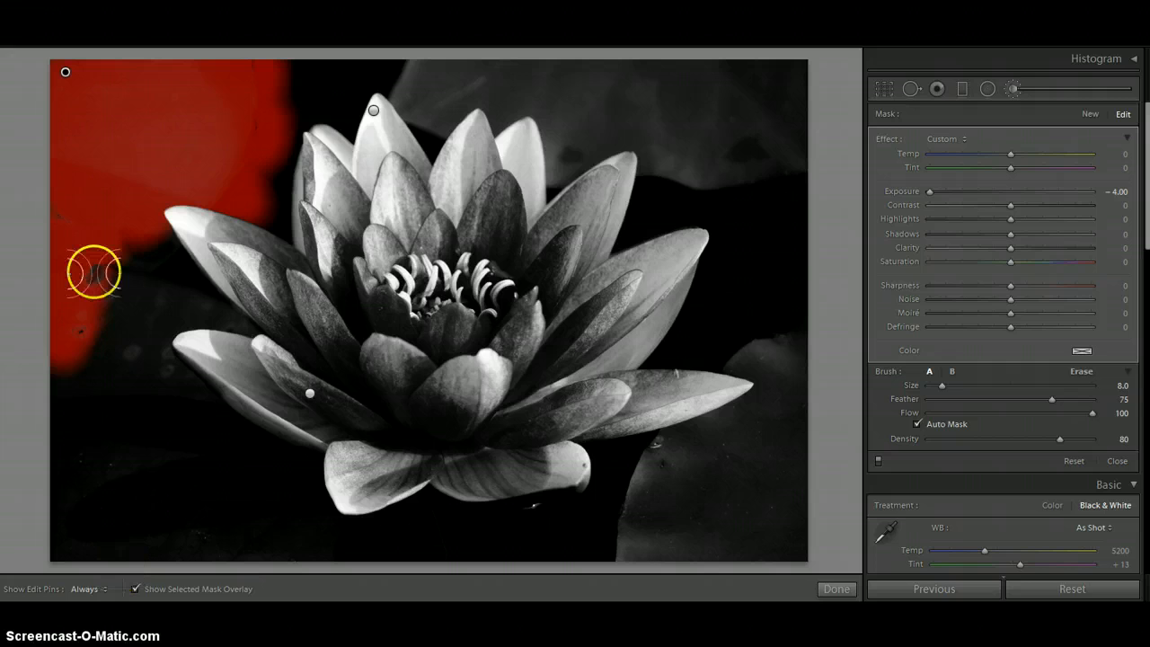
{"action": "key", "text": "h"}
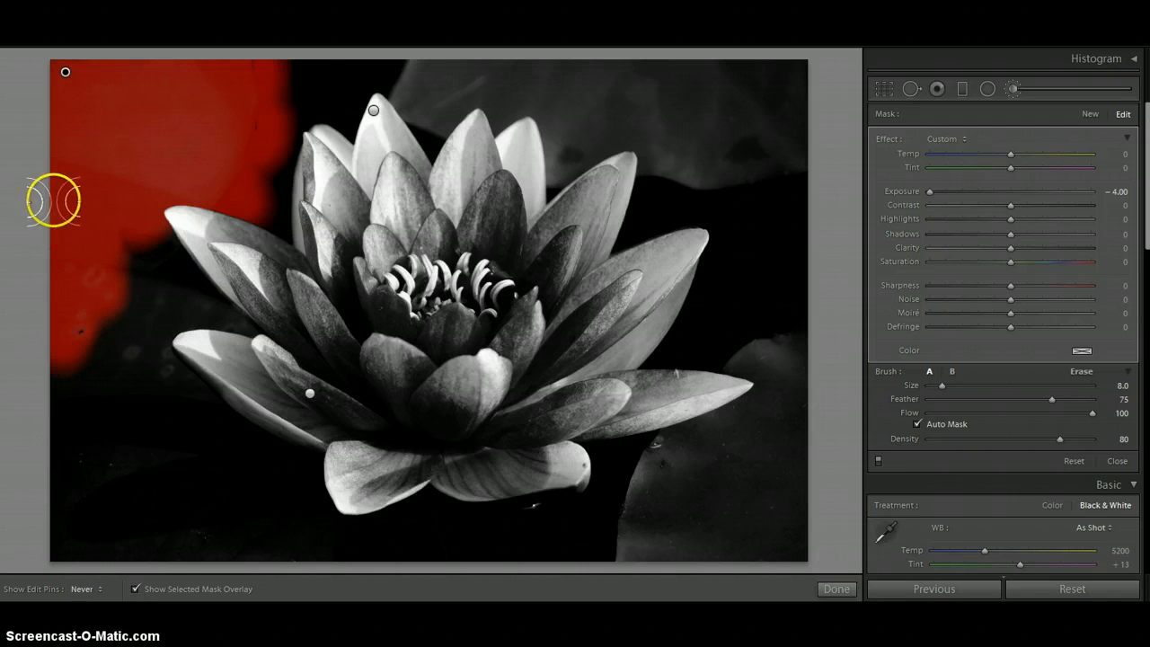
{"action": "key", "text": "h"}
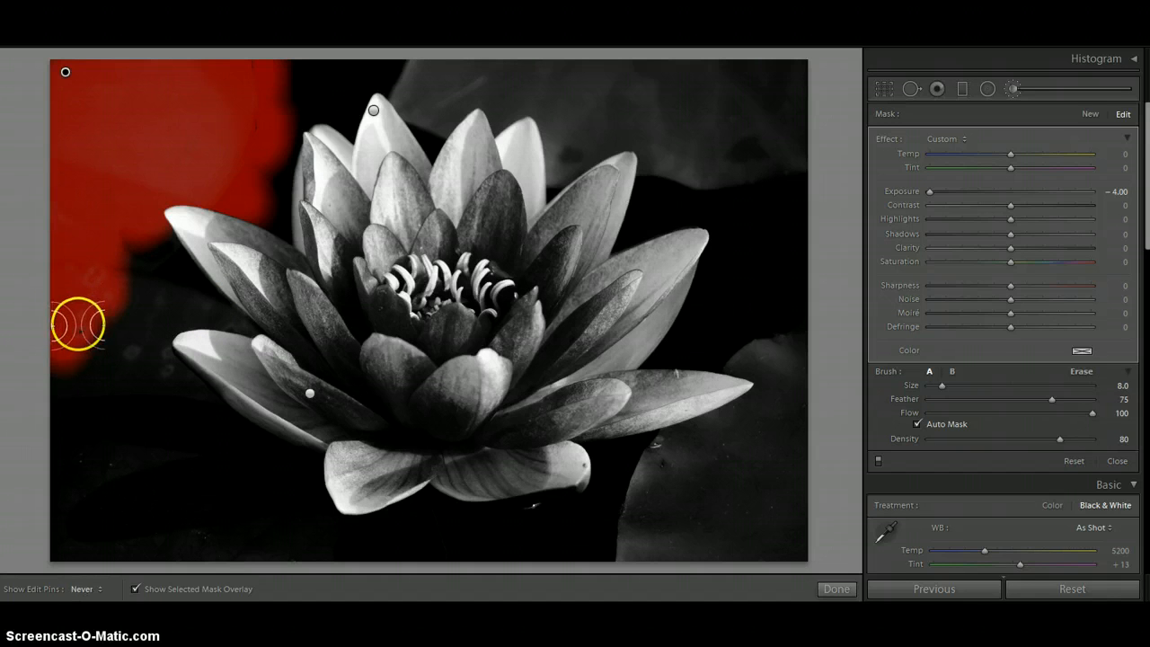
{"action": "mouse_move", "coordinate": [88, 334]}
{"action": "left_mouse_down"}
{"action": "mouse_move", "coordinate": [116, 351]}
{"action": "mouse_move", "coordinate": [118, 377]}
{"action": "mouse_move", "coordinate": [76, 345]}
{"action": "mouse_move", "coordinate": [120, 354]}
{"action": "mouse_move", "coordinate": [115, 302]}
{"action": "mouse_move", "coordinate": [128, 365]}
{"action": "mouse_move", "coordinate": [123, 349]}
{"action": "mouse_move", "coordinate": [133, 348]}
{"action": "mouse_move", "coordinate": [117, 237]}
{"action": "mouse_move", "coordinate": [149, 302]}
{"action": "mouse_move", "coordinate": [182, 286]}
{"action": "mouse_move", "coordinate": [172, 264]}
{"action": "mouse_move", "coordinate": [205, 308]}
{"action": "mouse_move", "coordinate": [168, 288]}
{"action": "mouse_move", "coordinate": [108, 361]}
{"action": "mouse_move", "coordinate": [93, 449]}
{"action": "left_mouse_up"}
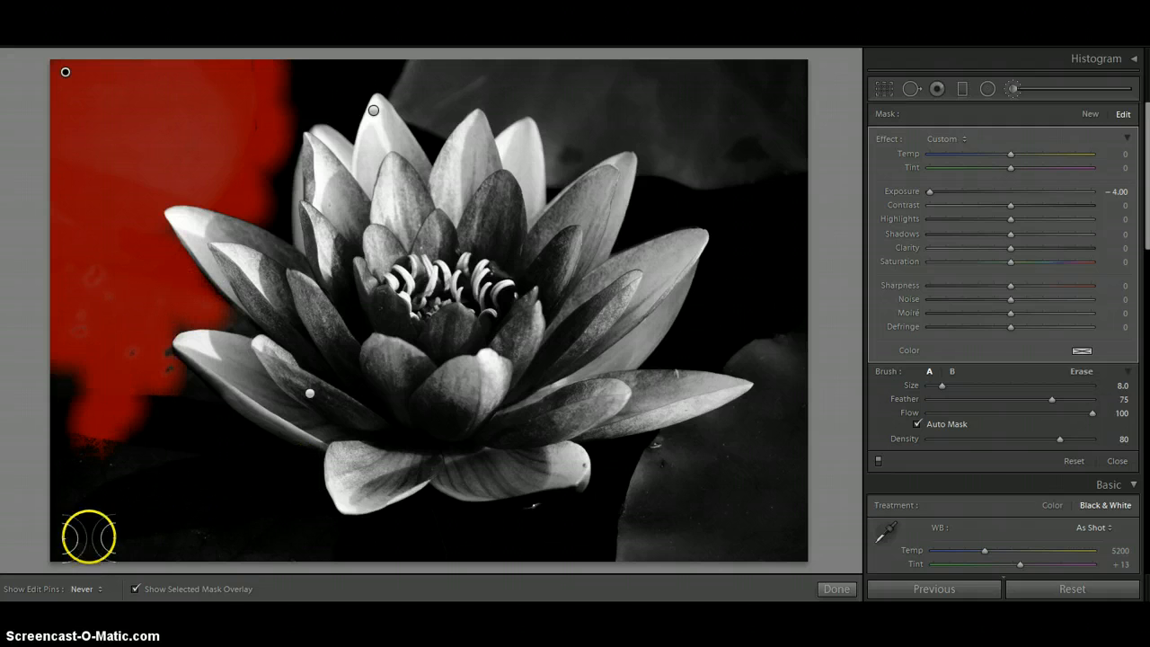
{"action": "mouse_move", "coordinate": [89, 536]}
{"action": "left_mouse_down"}
{"action": "mouse_move", "coordinate": [80, 390]}
{"action": "mouse_move", "coordinate": [61, 526]}
{"action": "mouse_move", "coordinate": [76, 362]}
{"action": "mouse_move", "coordinate": [72, 506]}
{"action": "mouse_move", "coordinate": [73, 485]}
{"action": "mouse_move", "coordinate": [342, 544]}
{"action": "mouse_move", "coordinate": [62, 512]}
{"action": "mouse_move", "coordinate": [63, 414]}
{"action": "mouse_move", "coordinate": [76, 521]}
{"action": "mouse_move", "coordinate": [85, 435]}
{"action": "mouse_move", "coordinate": [116, 508]}
{"action": "left_mouse_up"}
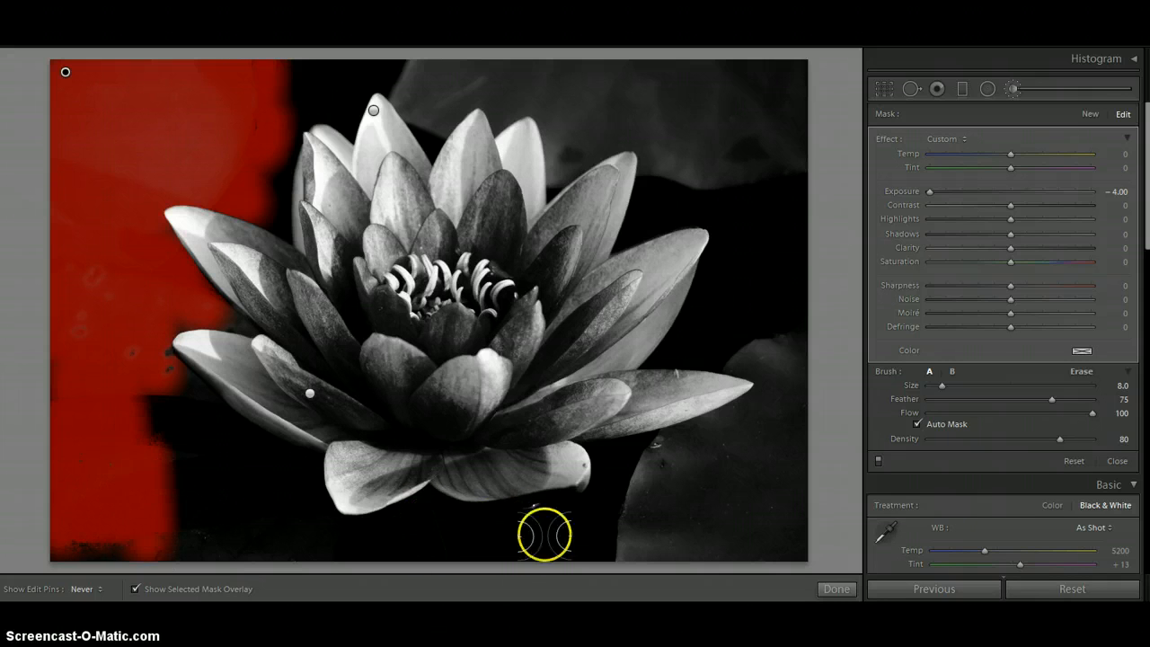
{"action": "mouse_move", "coordinate": [172, 496]}
{"action": "left_mouse_down"}
{"action": "mouse_move", "coordinate": [165, 453]}
{"action": "mouse_move", "coordinate": [183, 537]}
{"action": "mouse_move", "coordinate": [231, 503]}
{"action": "mouse_move", "coordinate": [184, 421]}
{"action": "left_mouse_up"}
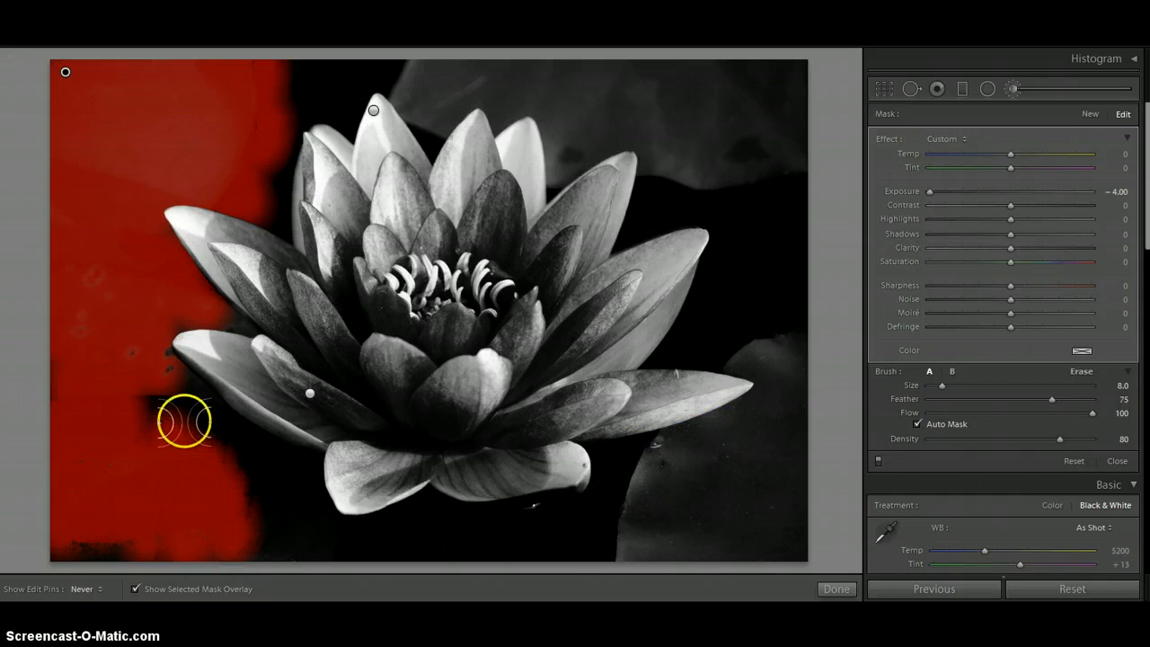
Extend the background mask along the underside of the lower-left petals and down to the photo's bottom edge
{"action": "key", "text": "h"}
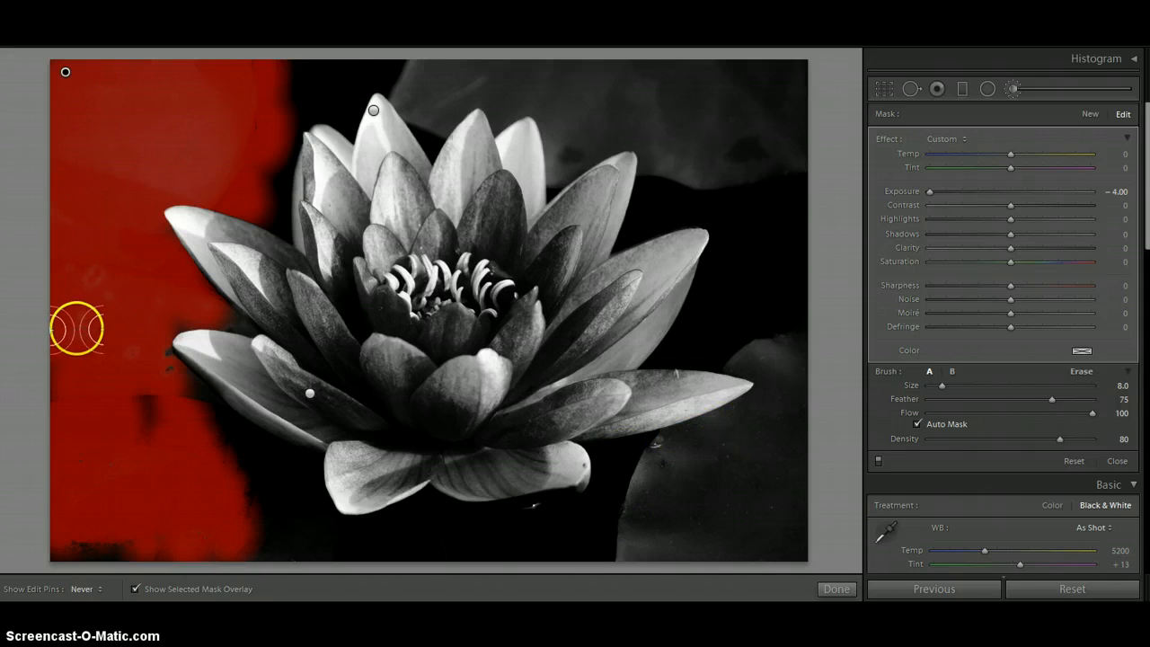
{"action": "key", "text": "h"}
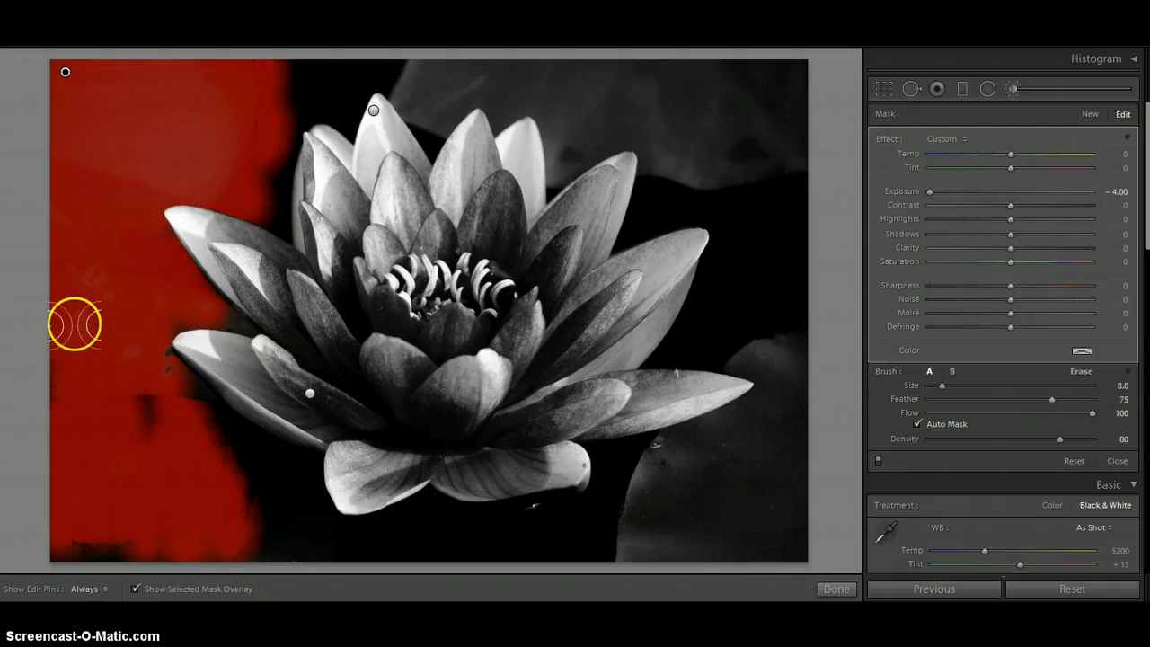
{"action": "key", "text": "h"}
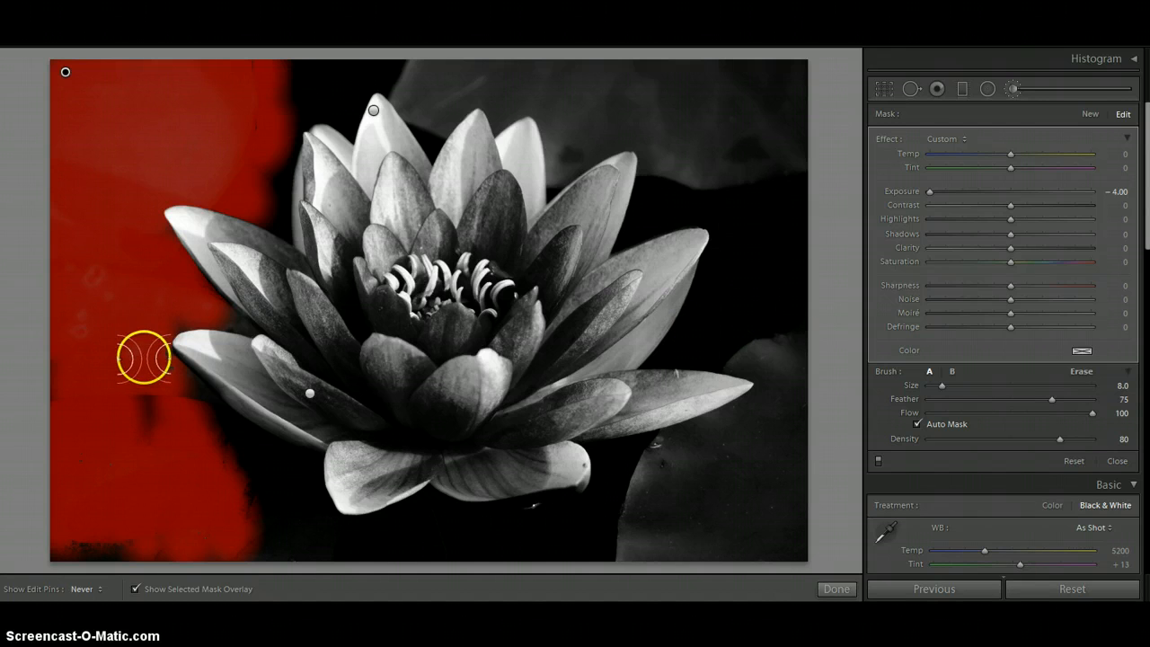
{"action": "key", "text": "h"}
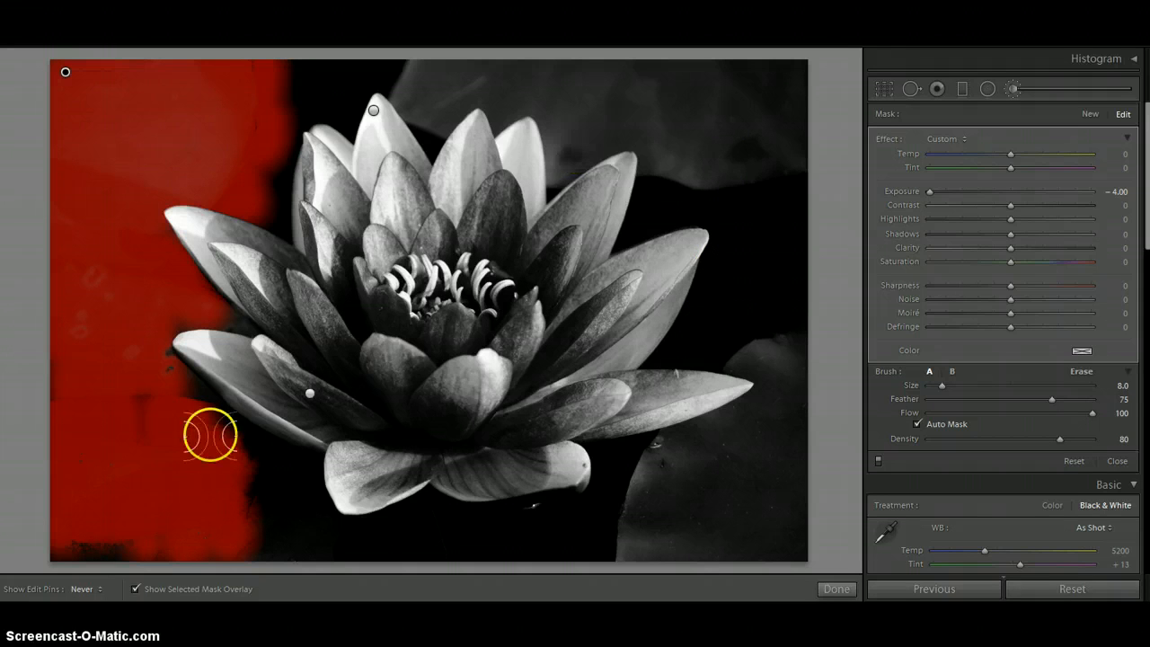
{"action": "mouse_move", "coordinate": [246, 457]}
{"action": "left_mouse_down"}
{"action": "mouse_move", "coordinate": [260, 467]}
{"action": "mouse_move", "coordinate": [234, 439]}
{"action": "mouse_move", "coordinate": [299, 472]}
{"action": "left_mouse_up"}
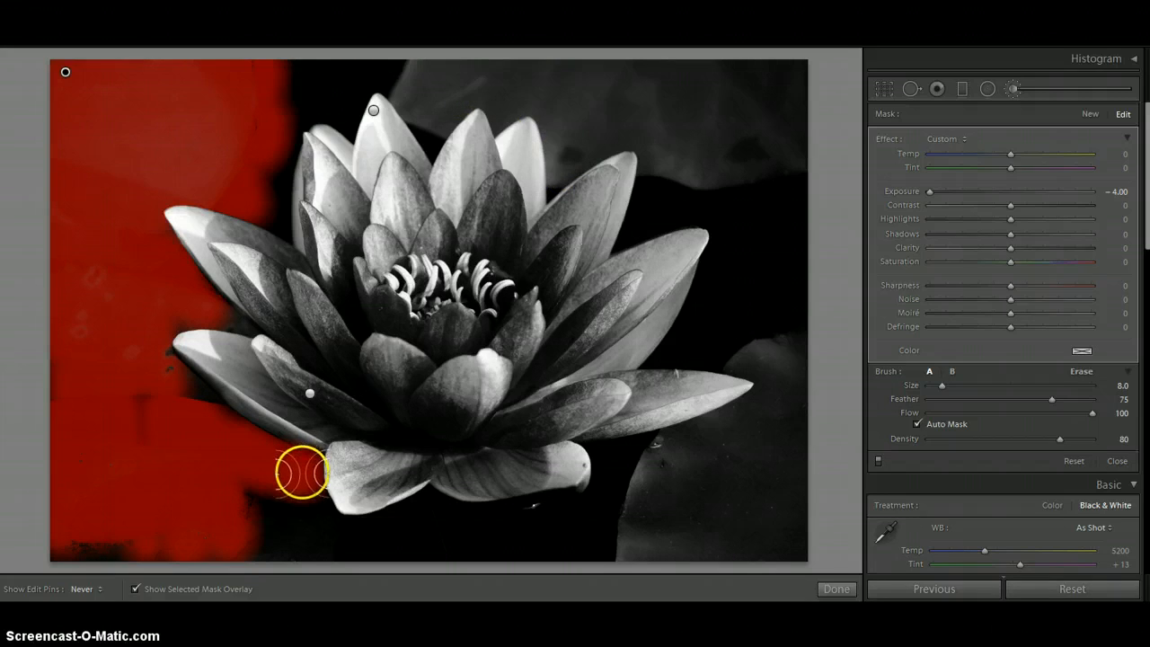
{"action": "mouse_move", "coordinate": [296, 487]}
{"action": "left_mouse_down"}
{"action": "mouse_move", "coordinate": [262, 555]}
{"action": "mouse_move", "coordinate": [255, 495]}
{"action": "mouse_move", "coordinate": [230, 566]}
{"action": "left_mouse_up"}
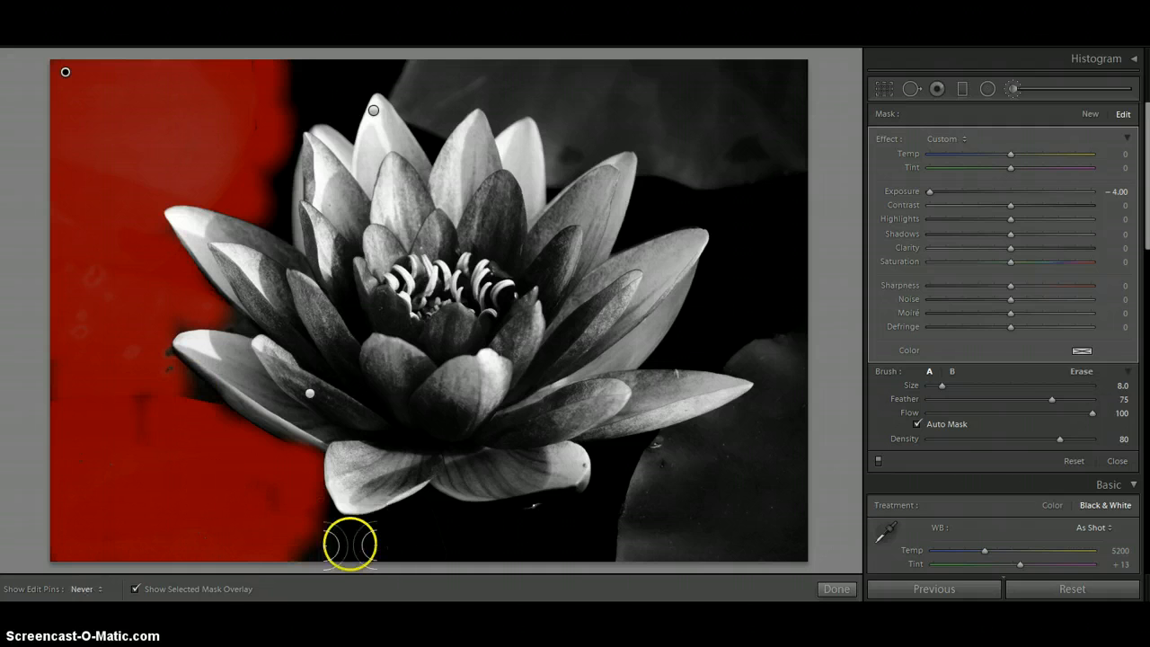
Darken the background below the flower, along the photo's right side and across the area above the petals
{"action": "mouse_move", "coordinate": [364, 541]}
{"action": "left_mouse_down"}
{"action": "mouse_move", "coordinate": [333, 545]}
{"action": "mouse_move", "coordinate": [440, 513]}
{"action": "mouse_move", "coordinate": [414, 552]}
{"action": "mouse_move", "coordinate": [502, 532]}
{"action": "mouse_move", "coordinate": [173, 322]}
{"action": "mouse_move", "coordinate": [506, 526]}
{"action": "mouse_move", "coordinate": [163, 352]}
{"action": "mouse_move", "coordinate": [512, 545]}
{"action": "mouse_move", "coordinate": [526, 515]}
{"action": "mouse_move", "coordinate": [510, 553]}
{"action": "mouse_move", "coordinate": [531, 515]}
{"action": "mouse_move", "coordinate": [529, 564]}
{"action": "mouse_move", "coordinate": [544, 533]}
{"action": "mouse_move", "coordinate": [549, 559]}
{"action": "mouse_move", "coordinate": [555, 543]}
{"action": "mouse_move", "coordinate": [563, 560]}
{"action": "mouse_move", "coordinate": [595, 514]}
{"action": "mouse_move", "coordinate": [597, 536]}
{"action": "mouse_move", "coordinate": [603, 510]}
{"action": "mouse_move", "coordinate": [619, 551]}
{"action": "mouse_move", "coordinate": [618, 457]}
{"action": "mouse_move", "coordinate": [796, 412]}
{"action": "mouse_move", "coordinate": [777, 411]}
{"action": "mouse_move", "coordinate": [710, 462]}
{"action": "mouse_move", "coordinate": [752, 449]}
{"action": "mouse_move", "coordinate": [713, 464]}
{"action": "mouse_move", "coordinate": [667, 537]}
{"action": "mouse_move", "coordinate": [737, 518]}
{"action": "mouse_move", "coordinate": [680, 557]}
{"action": "mouse_move", "coordinate": [755, 563]}
{"action": "left_mouse_up"}
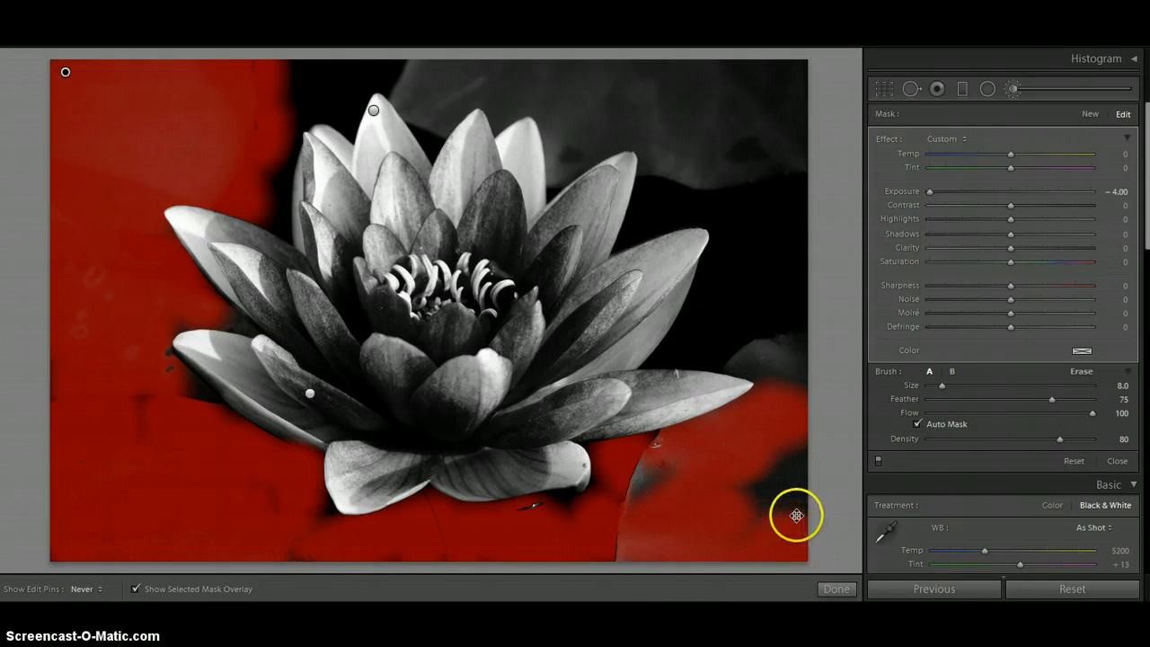
{"action": "mouse_move", "coordinate": [796, 515]}
{"action": "left_mouse_down"}
{"action": "mouse_move", "coordinate": [789, 340]}
{"action": "mouse_move", "coordinate": [702, 319]}
{"action": "mouse_move", "coordinate": [746, 303]}
{"action": "mouse_move", "coordinate": [759, 220]}
{"action": "mouse_move", "coordinate": [805, 123]}
{"action": "mouse_move", "coordinate": [799, 206]}
{"action": "mouse_move", "coordinate": [787, 70]}
{"action": "mouse_move", "coordinate": [730, 76]}
{"action": "mouse_move", "coordinate": [786, 70]}
{"action": "mouse_move", "coordinate": [725, 139]}
{"action": "mouse_move", "coordinate": [740, 141]}
{"action": "mouse_move", "coordinate": [709, 156]}
{"action": "mouse_move", "coordinate": [678, 146]}
{"action": "mouse_move", "coordinate": [659, 208]}
{"action": "mouse_move", "coordinate": [722, 146]}
{"action": "mouse_move", "coordinate": [712, 192]}
{"action": "mouse_move", "coordinate": [767, 146]}
{"action": "mouse_move", "coordinate": [755, 170]}
{"action": "mouse_move", "coordinate": [779, 153]}
{"action": "mouse_move", "coordinate": [735, 233]}
{"action": "mouse_move", "coordinate": [748, 186]}
{"action": "mouse_move", "coordinate": [701, 342]}
{"action": "mouse_move", "coordinate": [762, 206]}
{"action": "mouse_move", "coordinate": [750, 293]}
{"action": "mouse_move", "coordinate": [783, 232]}
{"action": "left_mouse_up"}
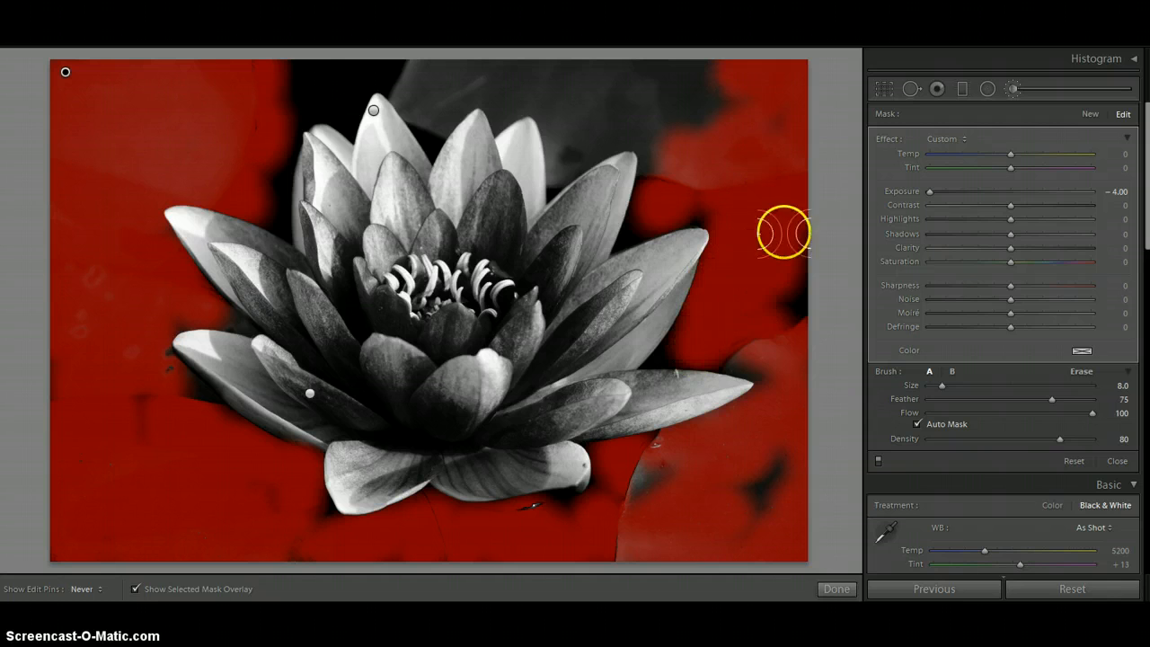
{"action": "left_click_drag", "start_coordinate": [600, 72], "coordinate": [565, 144]}
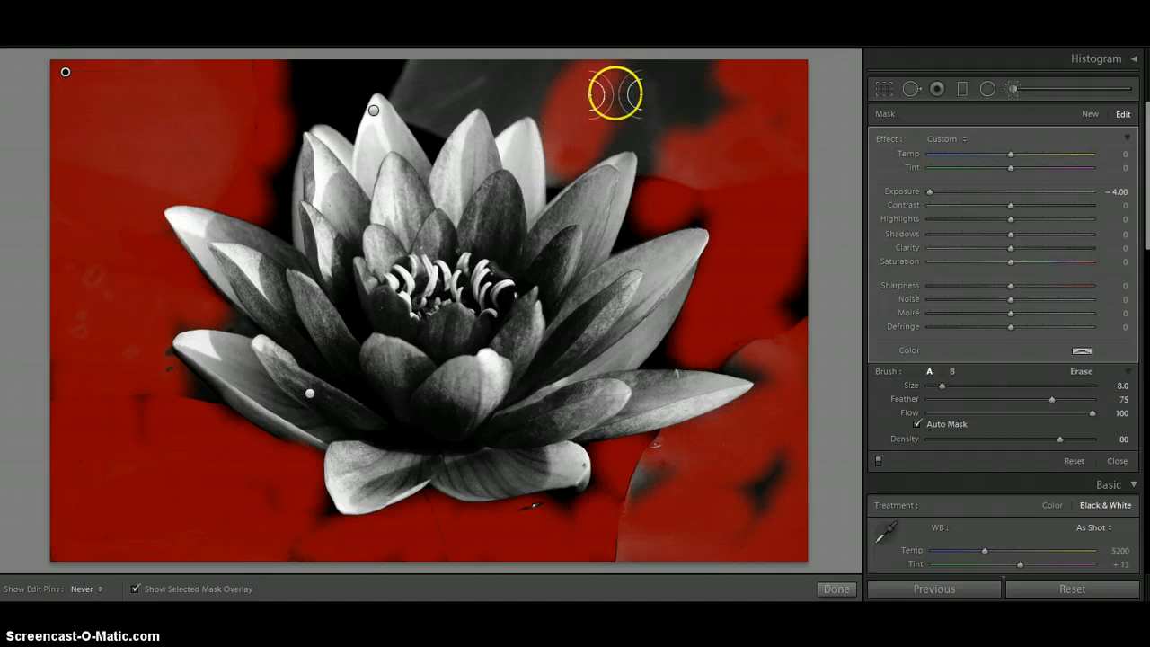
{"action": "mouse_move", "coordinate": [519, 76]}
{"action": "left_mouse_down"}
{"action": "mouse_move", "coordinate": [579, 59]}
{"action": "mouse_move", "coordinate": [419, 73]}
{"action": "mouse_move", "coordinate": [435, 68]}
{"action": "mouse_move", "coordinate": [319, 70]}
{"action": "mouse_move", "coordinate": [365, 54]}
{"action": "mouse_move", "coordinate": [302, 65]}
{"action": "mouse_move", "coordinate": [318, 58]}
{"action": "mouse_move", "coordinate": [292, 90]}
{"action": "mouse_move", "coordinate": [415, 77]}
{"action": "mouse_move", "coordinate": [494, 87]}
{"action": "mouse_move", "coordinate": [499, 105]}
{"action": "mouse_move", "coordinate": [561, 143]}
{"action": "left_mouse_up"}
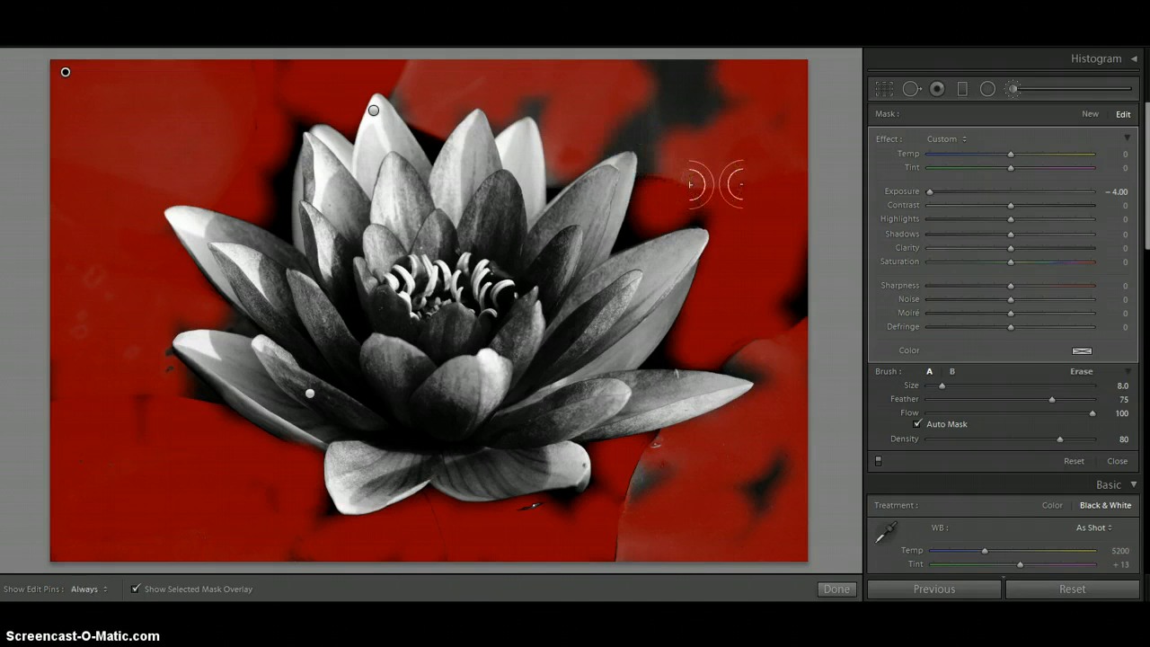
Fill the mask gaps around the lower-left petals and in the upper-right background
{"action": "mouse_move", "coordinate": [72, 368]}
{"action": "left_mouse_down"}
{"action": "mouse_move", "coordinate": [55, 398]}
{"action": "mouse_move", "coordinate": [59, 367]}
{"action": "mouse_move", "coordinate": [74, 413]}
{"action": "mouse_move", "coordinate": [105, 408]}
{"action": "mouse_move", "coordinate": [107, 365]}
{"action": "mouse_move", "coordinate": [135, 408]}
{"action": "mouse_move", "coordinate": [136, 355]}
{"action": "mouse_move", "coordinate": [151, 412]}
{"action": "mouse_move", "coordinate": [165, 363]}
{"action": "left_mouse_up"}
{"action": "key", "text": "h"}
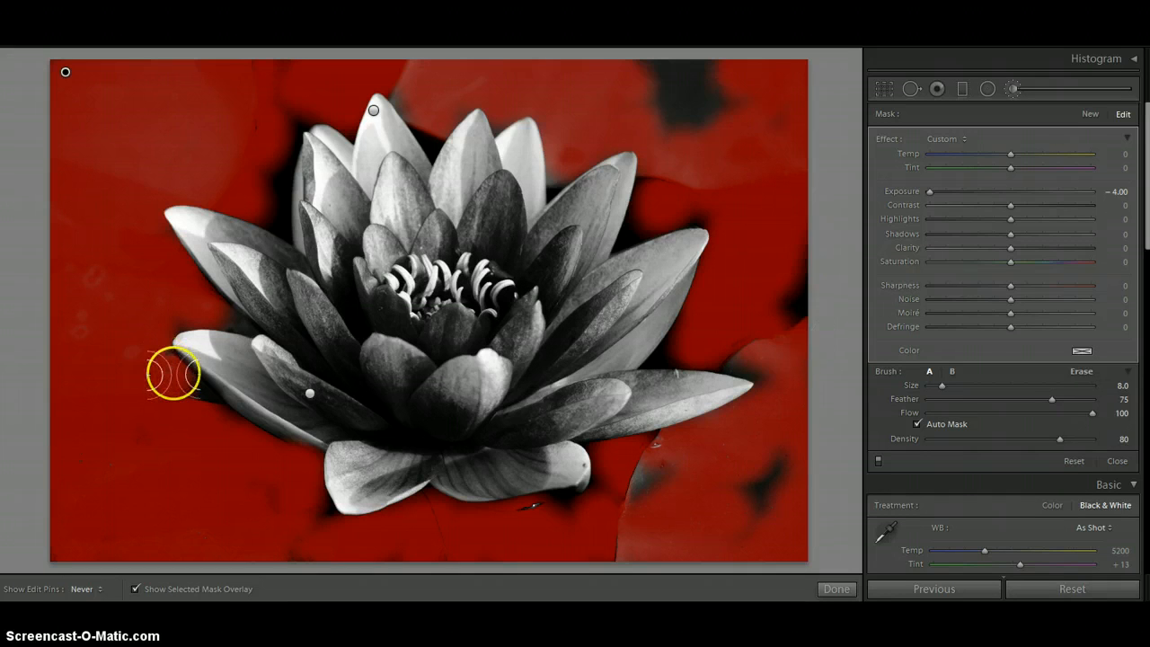
{"action": "left_click_drag", "start_coordinate": [753, 340], "coordinate": [729, 362]}
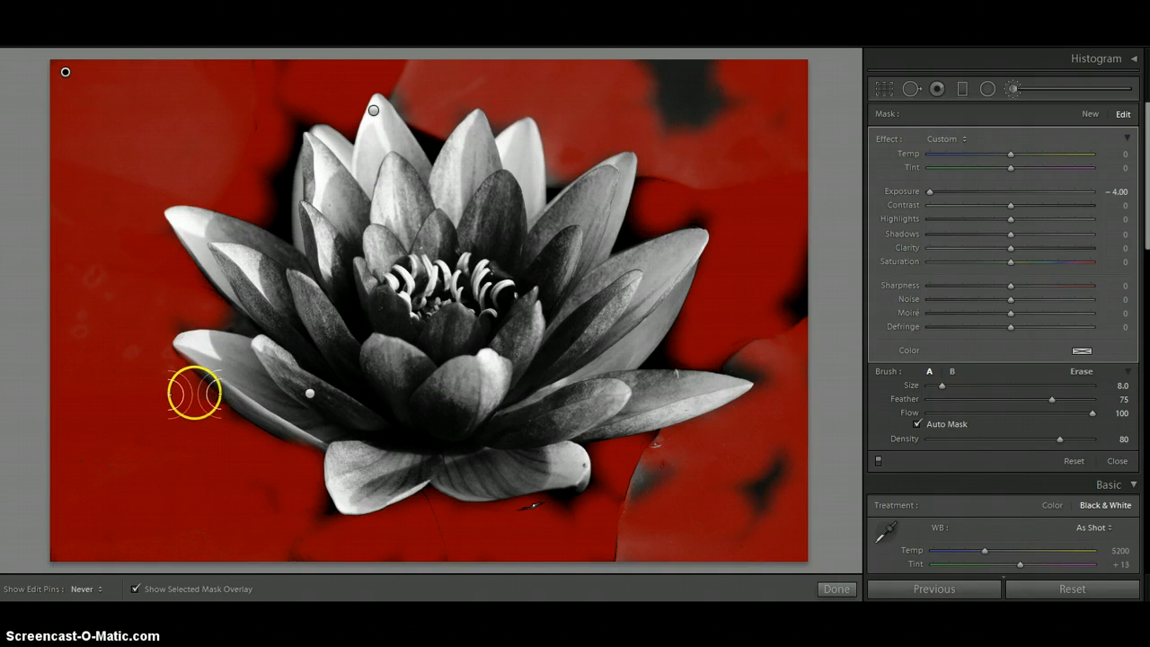
{"action": "key", "text": "h"}
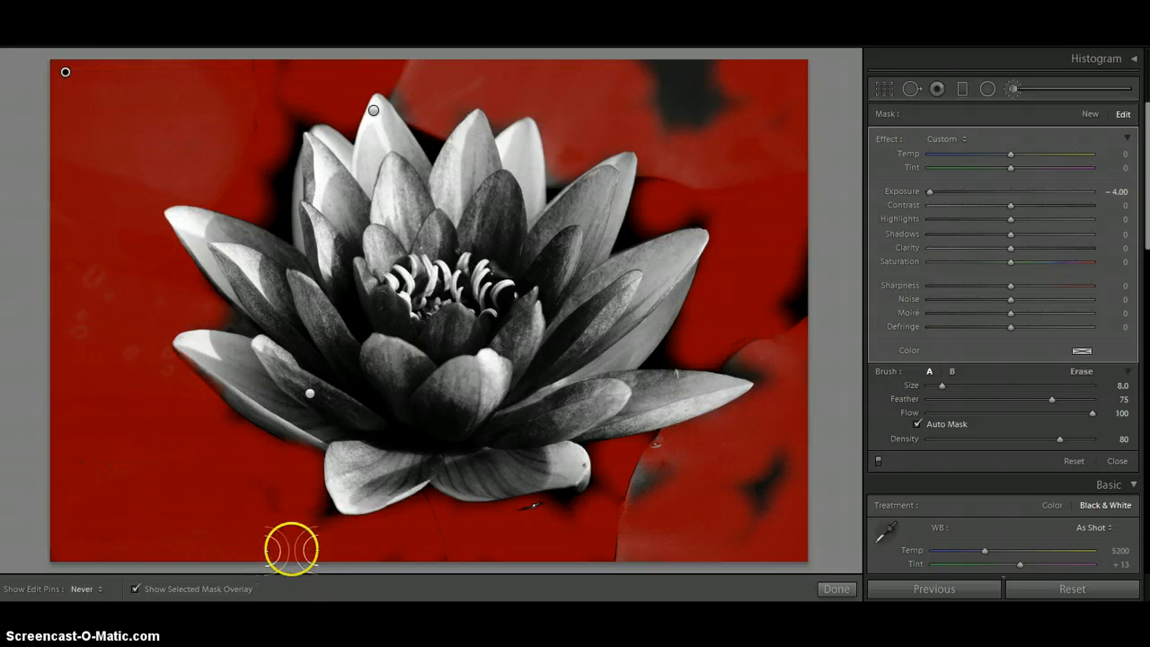
{"action": "left_click_drag", "start_coordinate": [281, 512], "coordinate": [303, 508]}
Reduce the brush size to 5.0 and fill the remaining mask gaps at the top and right edges of the background
{"action": "scroll", "coordinate": [304, 508], "scroll_direction": "down", "scroll_amount": 1}
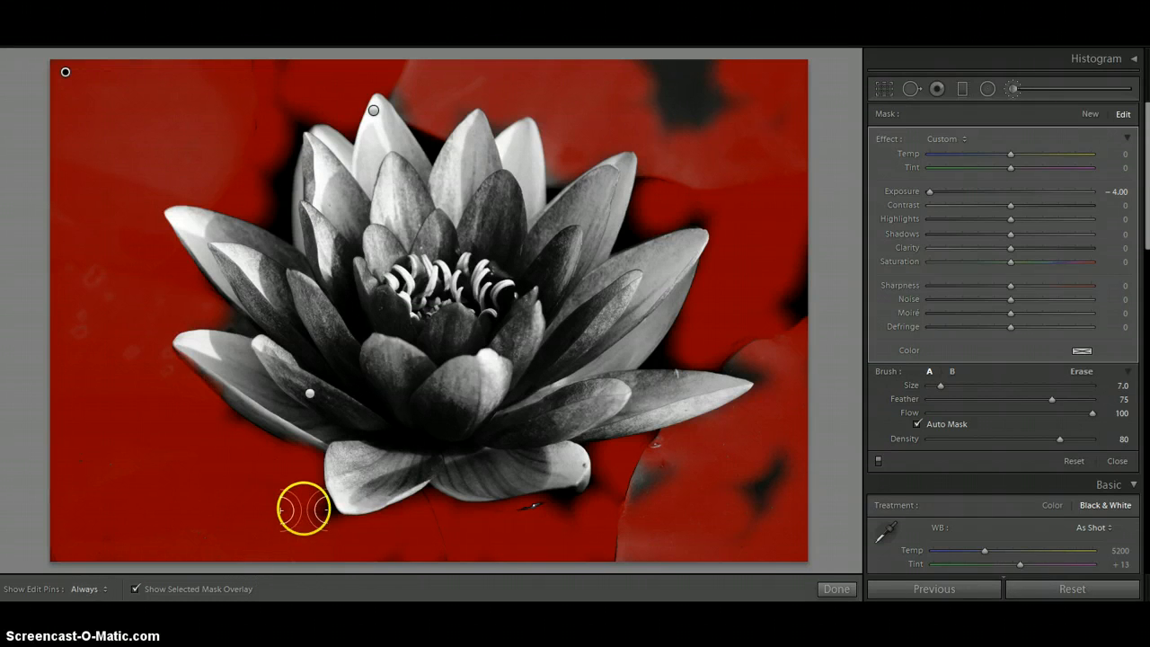
{"action": "scroll", "coordinate": [649, 64], "scroll_direction": "down", "scroll_amount": 1}
{"action": "mouse_move", "coordinate": [649, 63]}
{"action": "left_mouse_down"}
{"action": "mouse_move", "coordinate": [682, 60]}
{"action": "mouse_move", "coordinate": [650, 105]}
{"action": "mouse_move", "coordinate": [704, 104]}
{"action": "mouse_move", "coordinate": [676, 110]}
{"action": "left_mouse_up"}
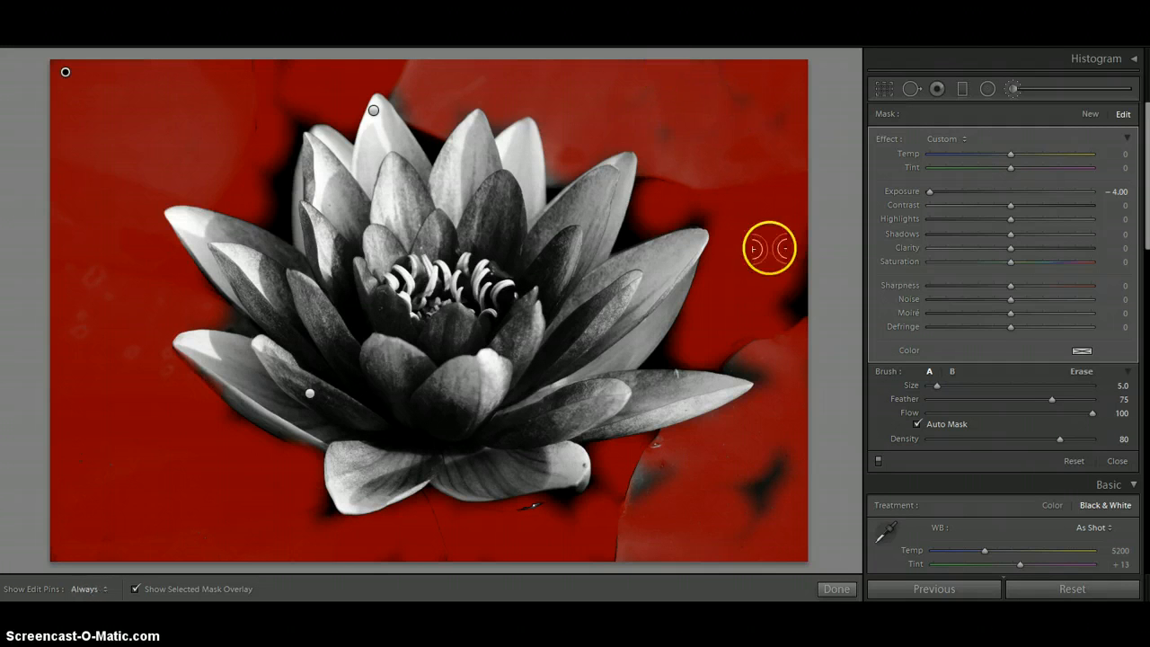
{"action": "mouse_move", "coordinate": [781, 341]}
{"action": "left_mouse_down"}
{"action": "mouse_move", "coordinate": [806, 313]}
{"action": "mouse_move", "coordinate": [807, 342]}
{"action": "left_mouse_up"}
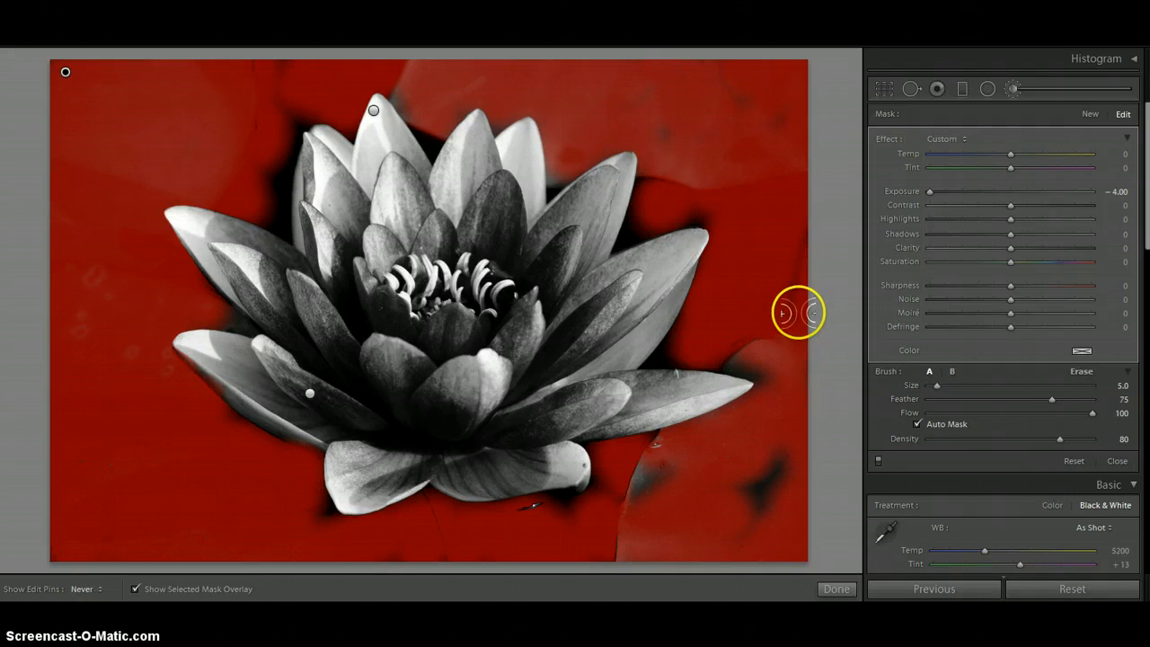
Fill the patchy mask gaps in the lower-right background beneath the long right petal
{"action": "key", "text": "h"}
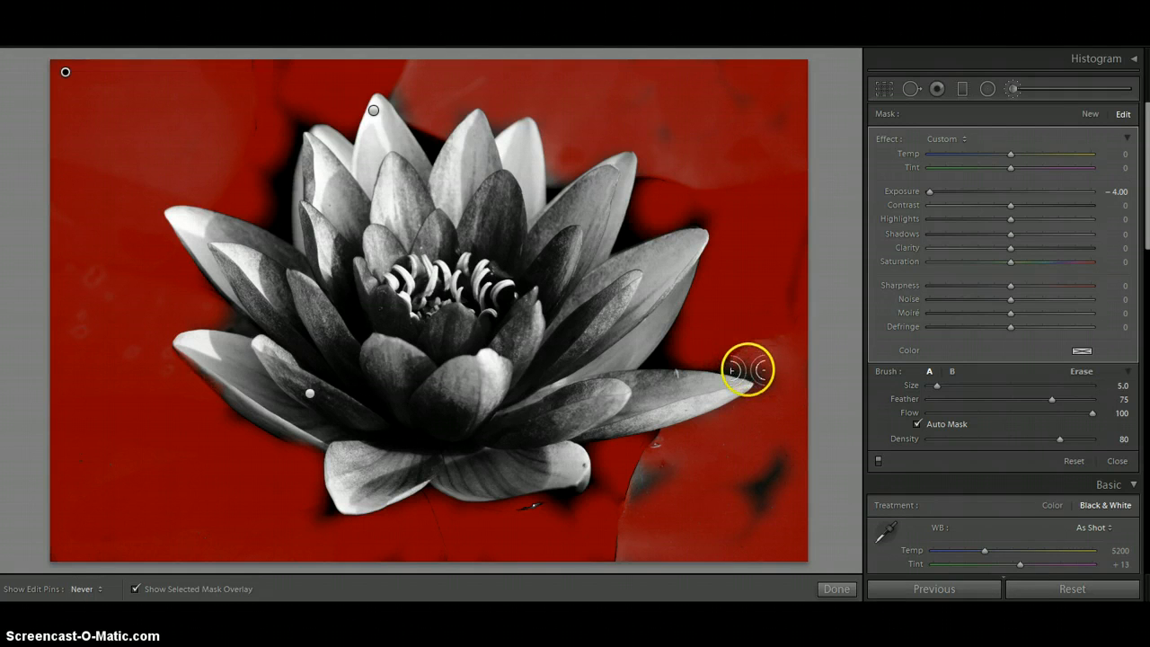
{"action": "key", "text": "h"}
{"action": "key", "text": "h"}
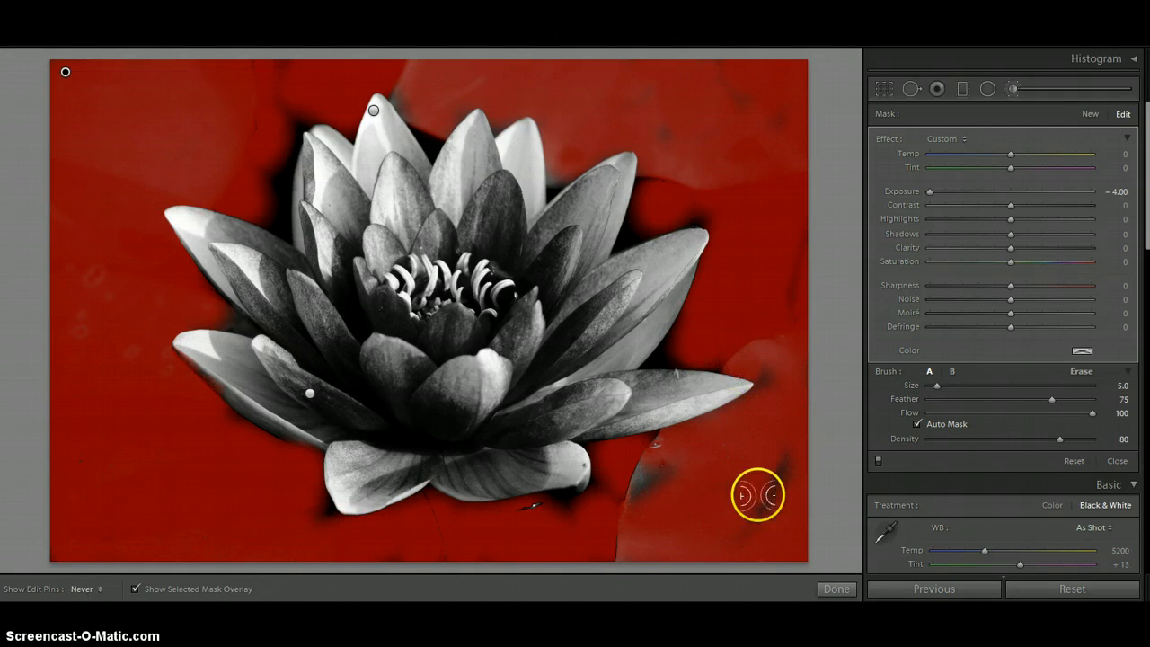
{"action": "left_click_drag", "start_coordinate": [643, 481], "coordinate": [629, 506]}
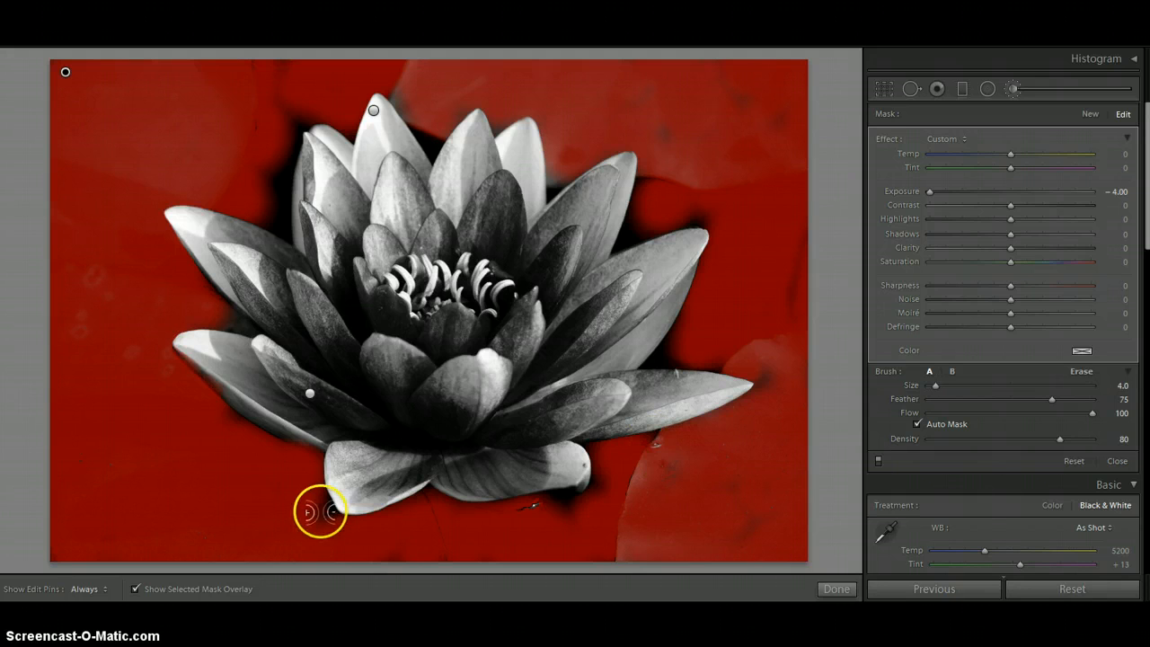
Set the brush size to 6.0 and paint the mask over the unmasked streak just below the bottom petals
{"action": "key", "text": "h"}
{"action": "key", "text": "bracketright"}
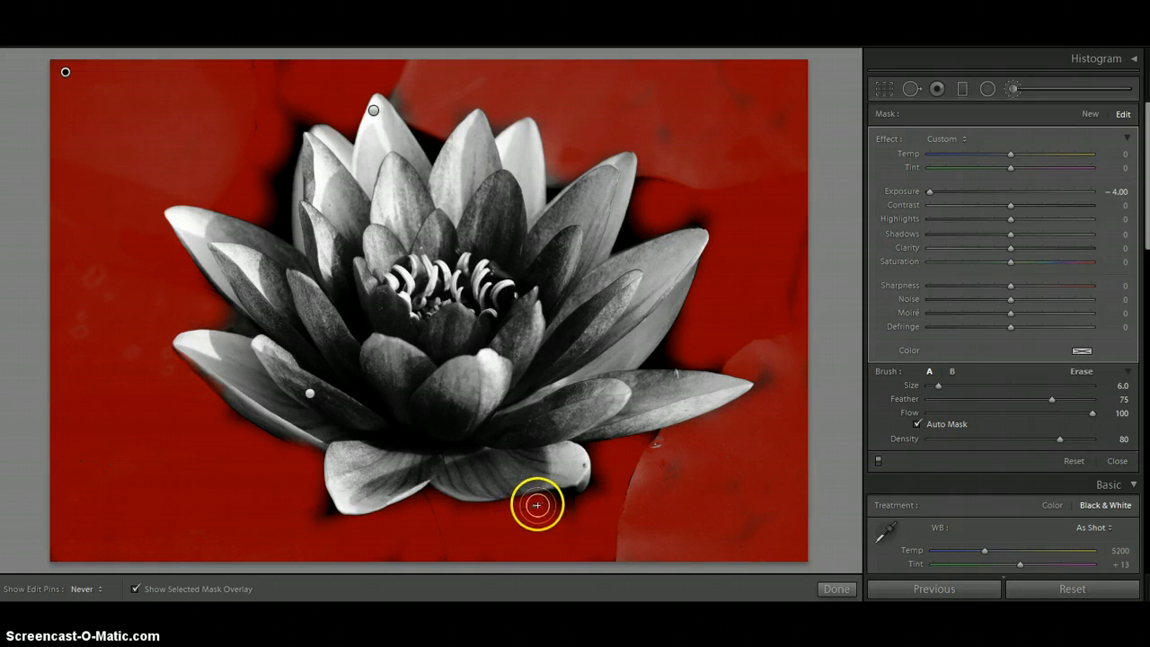
{"action": "left_click_drag", "start_coordinate": [531, 505], "coordinate": [538, 505]}
{"action": "key", "text": "h"}
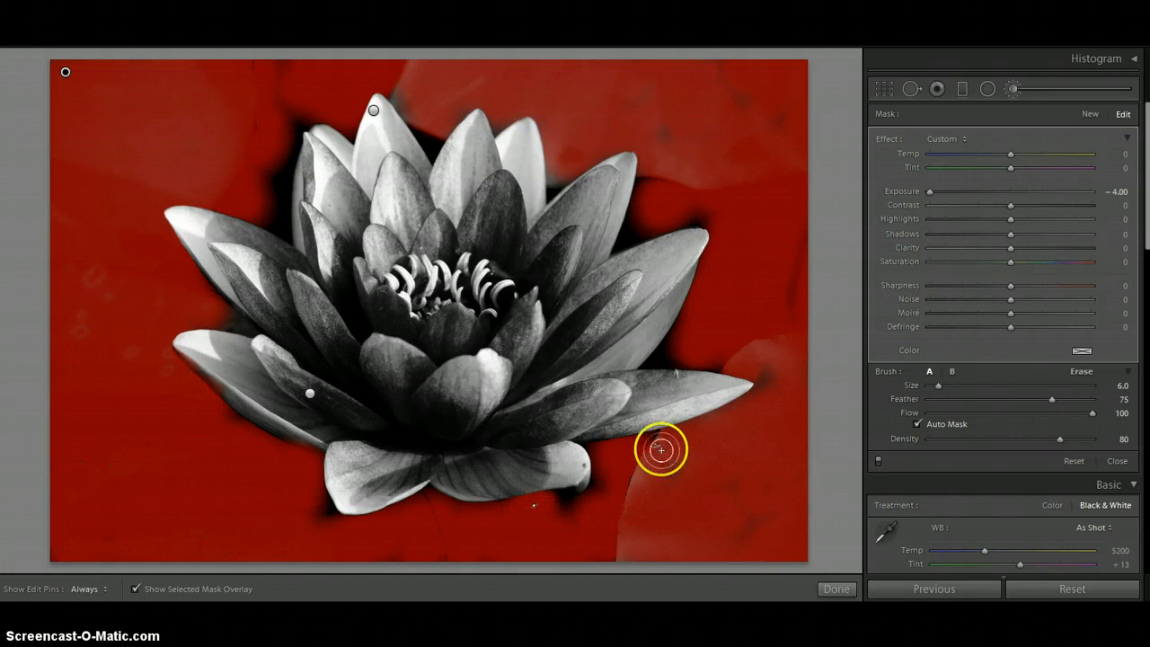
Fill the mask gaps beside the tallest petal and in the background along the upper-left petals
{"action": "key", "text": "h"}
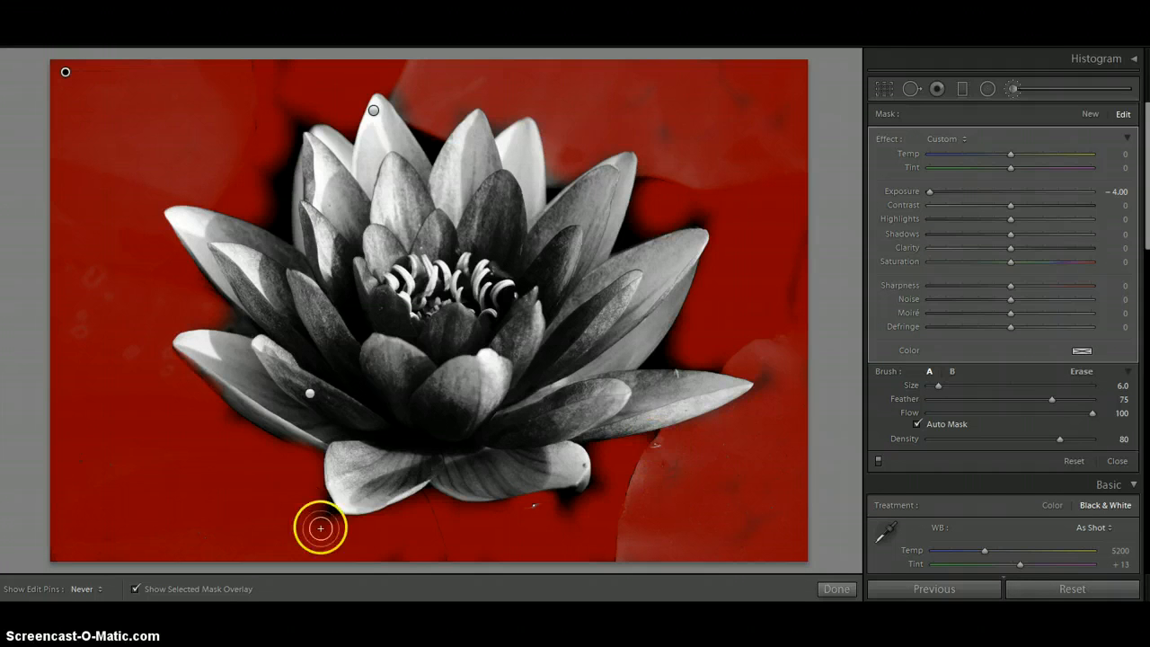
{"action": "key", "text": "h"}
{"action": "key", "text": "h"}
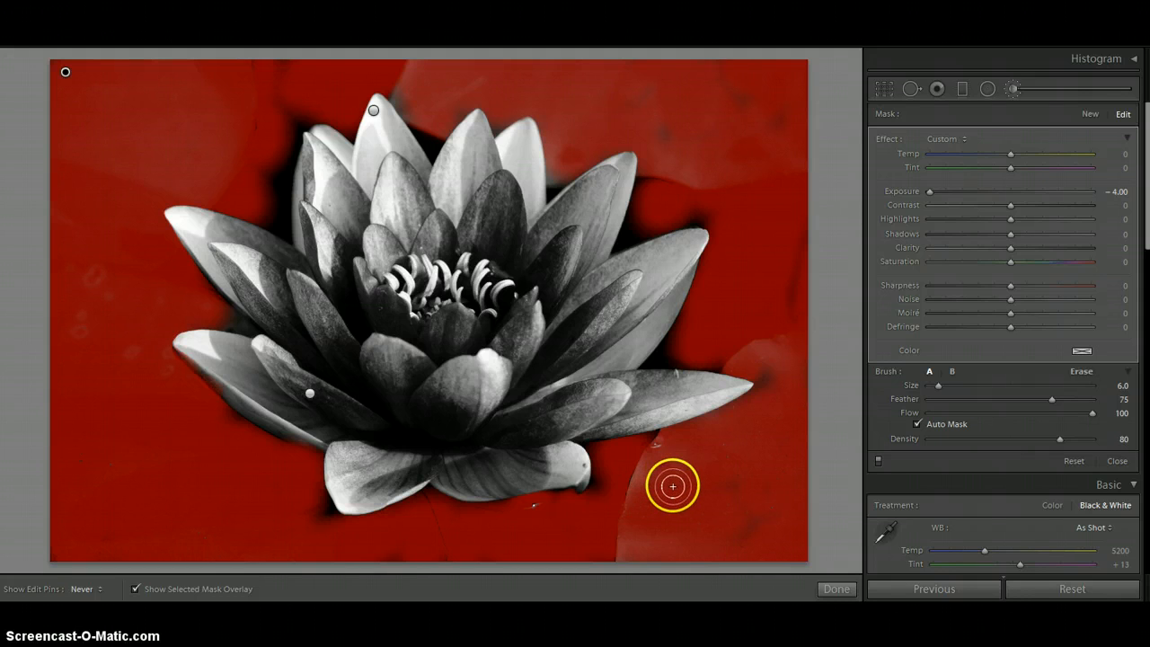
{"action": "key", "text": "h"}
{"action": "key", "text": "h"}
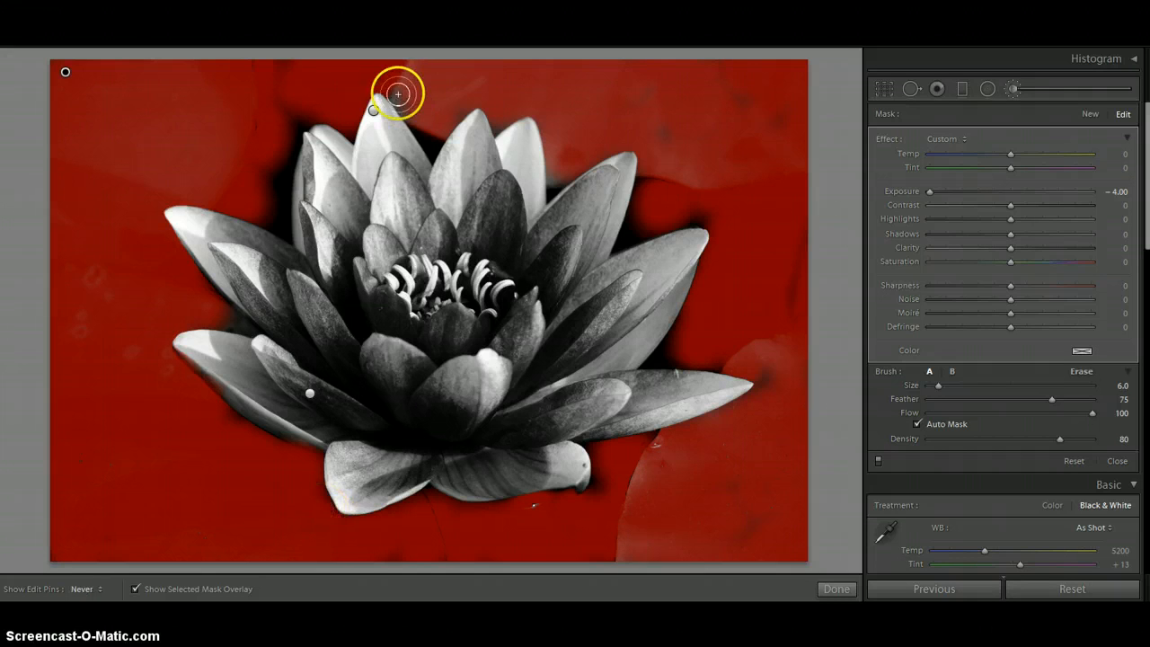
{"action": "mouse_move", "coordinate": [401, 96]}
{"action": "left_mouse_down"}
{"action": "mouse_move", "coordinate": [433, 136]}
{"action": "mouse_move", "coordinate": [401, 109]}
{"action": "mouse_move", "coordinate": [413, 129]}
{"action": "mouse_move", "coordinate": [454, 114]}
{"action": "mouse_move", "coordinate": [422, 132]}
{"action": "mouse_move", "coordinate": [493, 91]}
{"action": "mouse_move", "coordinate": [421, 121]}
{"action": "mouse_move", "coordinate": [500, 105]}
{"action": "mouse_move", "coordinate": [431, 134]}
{"action": "left_mouse_up"}
{"action": "mouse_move", "coordinate": [282, 206]}
{"action": "left_mouse_down"}
{"action": "mouse_move", "coordinate": [290, 230]}
{"action": "mouse_move", "coordinate": [257, 207]}
{"action": "left_mouse_up"}
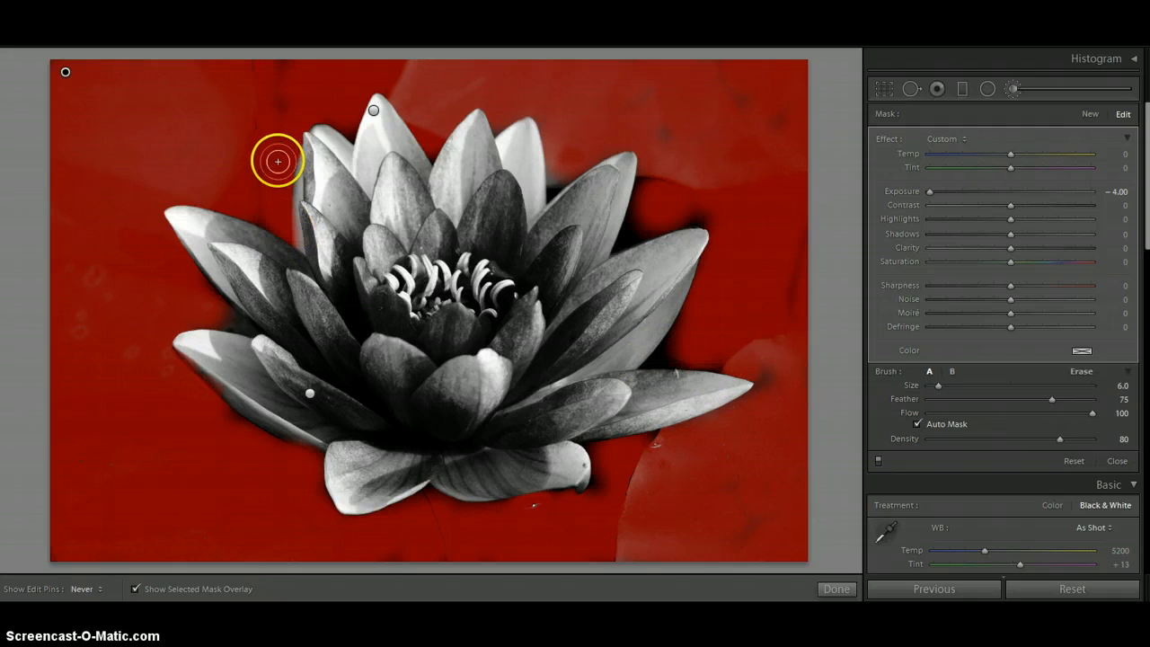
Reduce the brush size to 2.0 while filling the mask gaps between and around the right-hand petals, down to below the flower
{"action": "left_click_drag", "start_coordinate": [653, 206], "coordinate": [637, 225]}
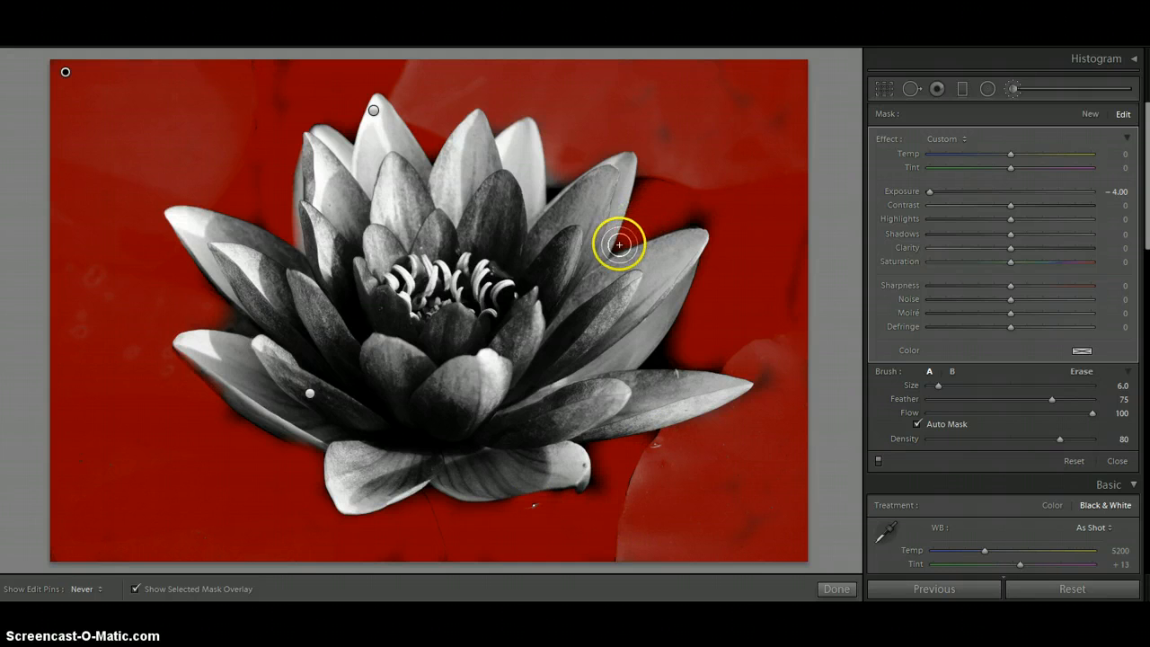
{"action": "scroll", "coordinate": [709, 224], "scroll_direction": "down", "scroll_amount": 1}
{"action": "scroll", "coordinate": [518, 220], "scroll_direction": "down", "scroll_amount": 1}
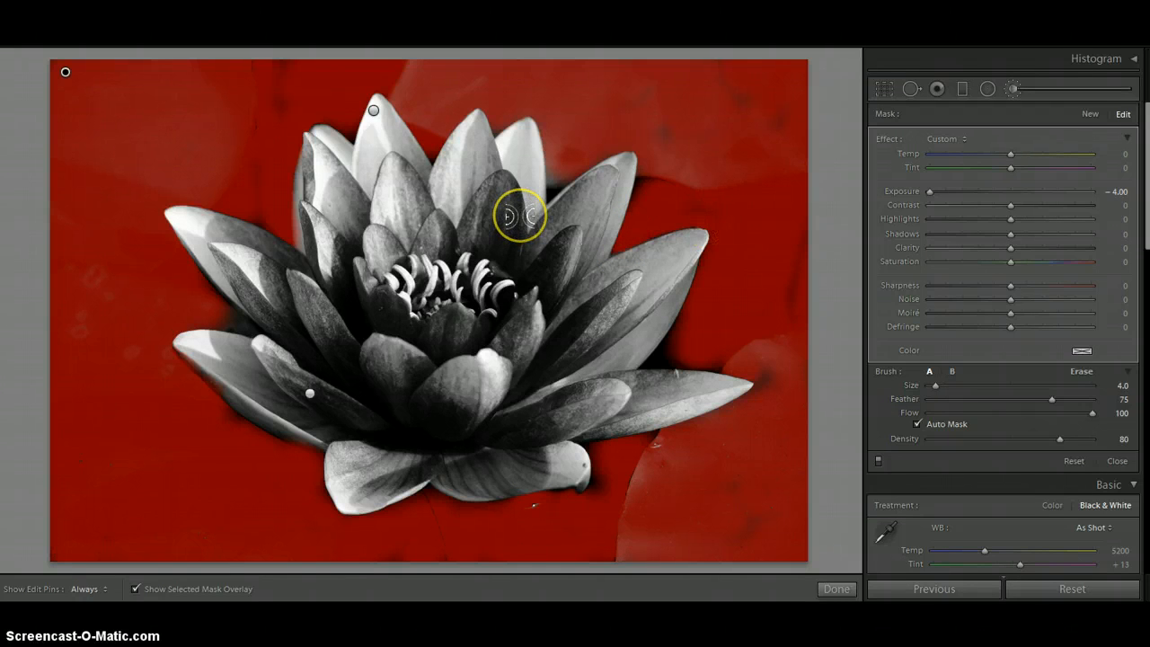
{"action": "scroll", "coordinate": [527, 205], "scroll_direction": "down", "scroll_amount": 2}
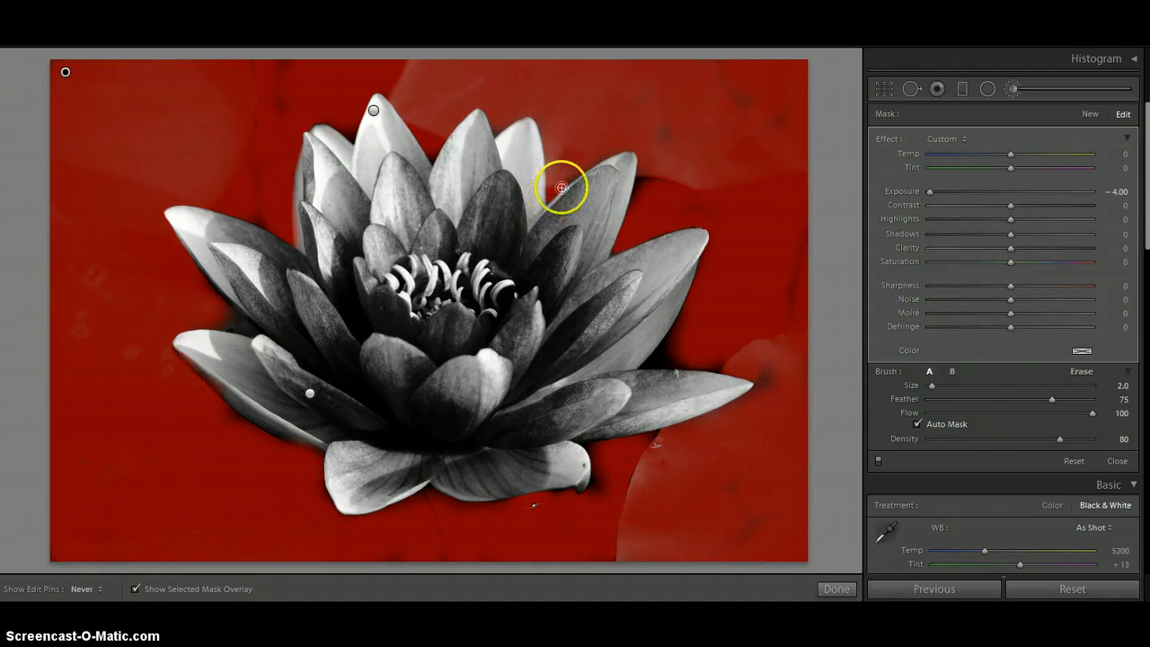
{"action": "mouse_move", "coordinate": [673, 342]}
{"action": "left_mouse_down"}
{"action": "mouse_move", "coordinate": [642, 363]}
{"action": "mouse_move", "coordinate": [715, 370]}
{"action": "left_mouse_up"}
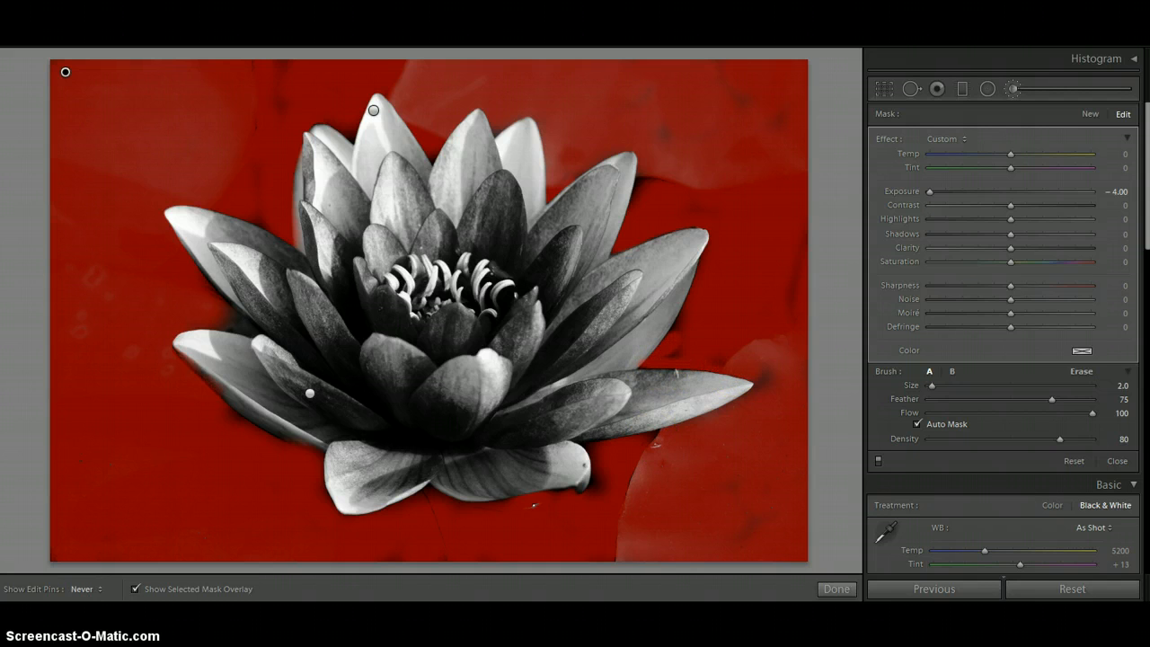
{"action": "mouse_move", "coordinate": [660, 433]}
{"action": "left_mouse_down"}
{"action": "mouse_move", "coordinate": [614, 506]}
{"action": "mouse_move", "coordinate": [635, 498]}
{"action": "mouse_move", "coordinate": [615, 560]}
{"action": "mouse_move", "coordinate": [534, 505]}
{"action": "left_mouse_up"}
Hide the selected mask overlay and open the options of the background adjustment's pin
{"action": "left_click", "coordinate": [135, 589]}
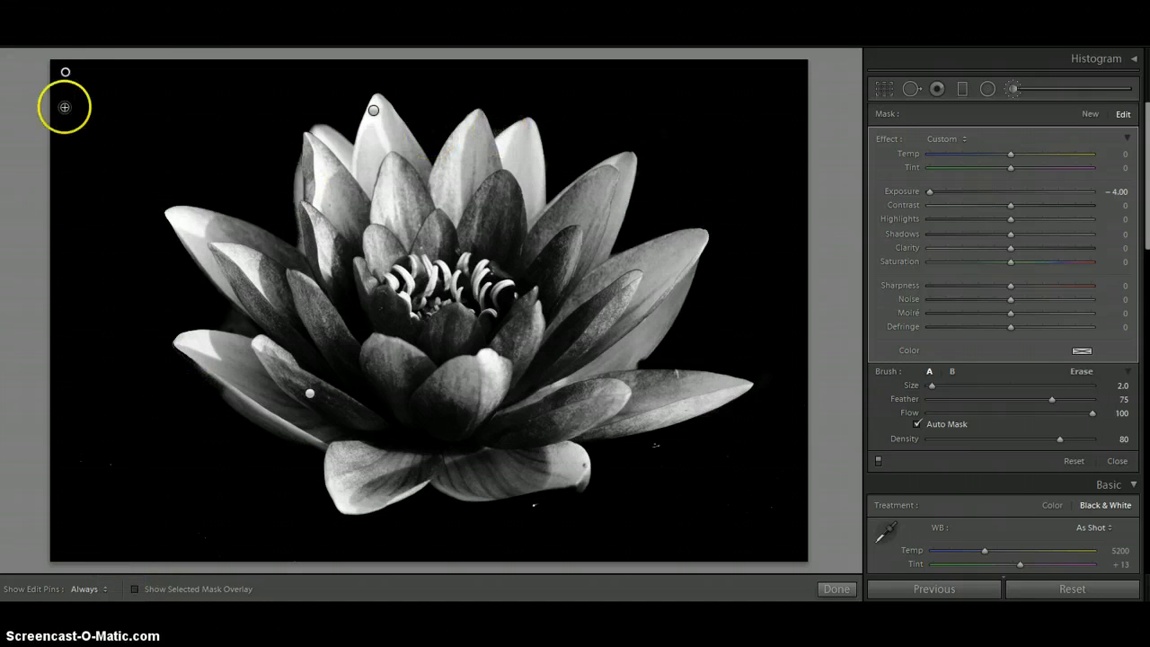
{"action": "right_click", "coordinate": [64, 71]}
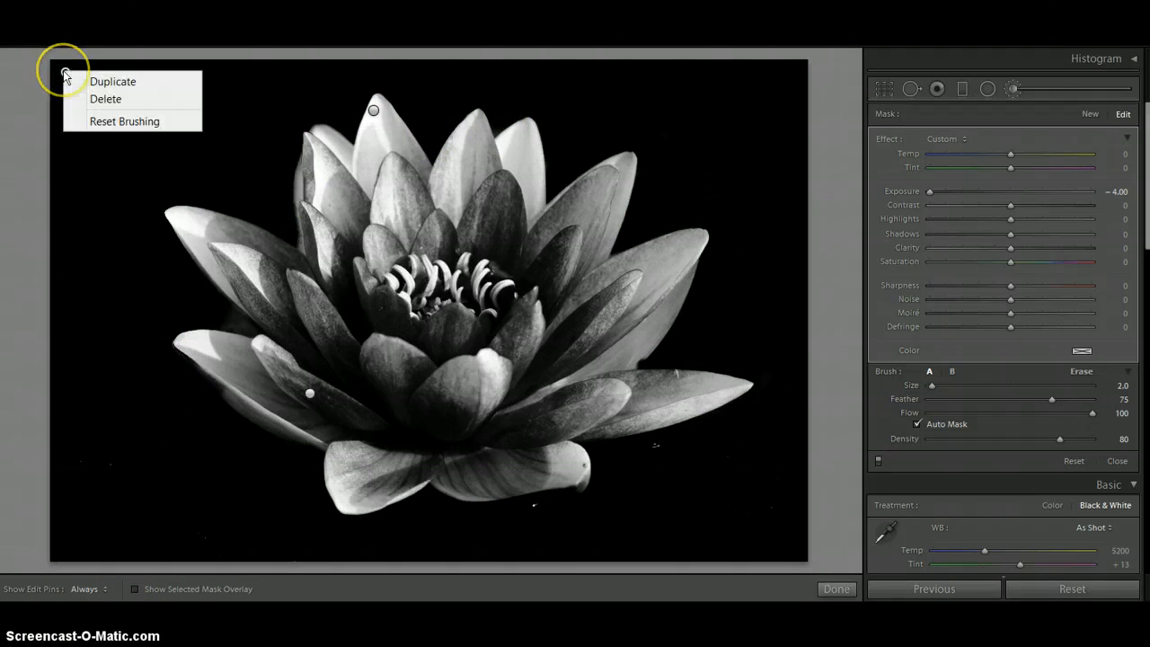